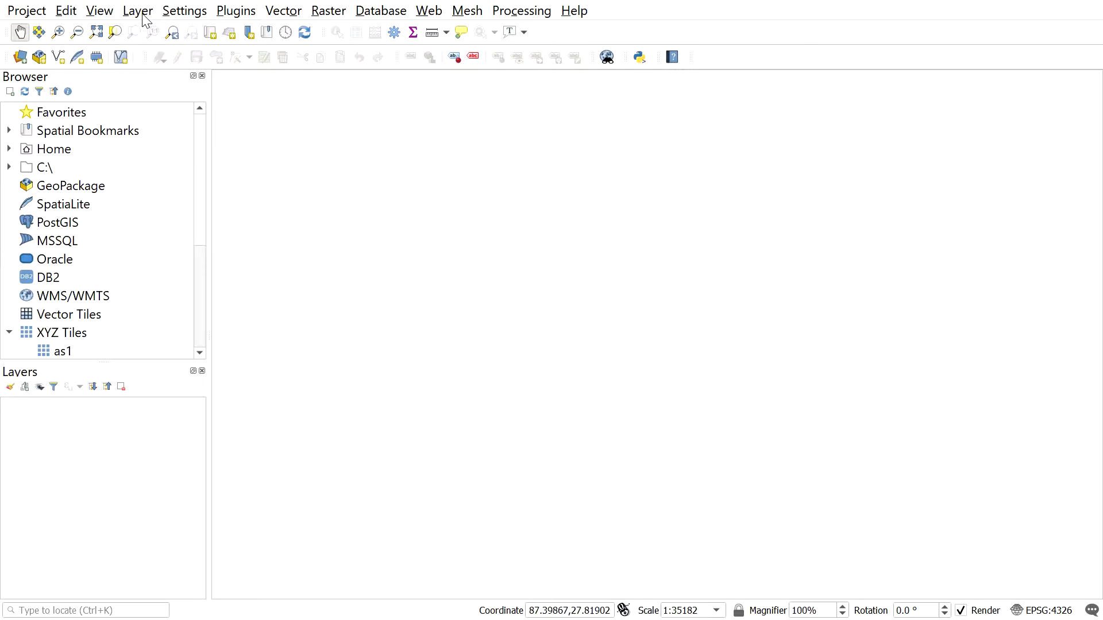
Add DEM.tif to the project as a raster layer named DEM.
click(142, 12)
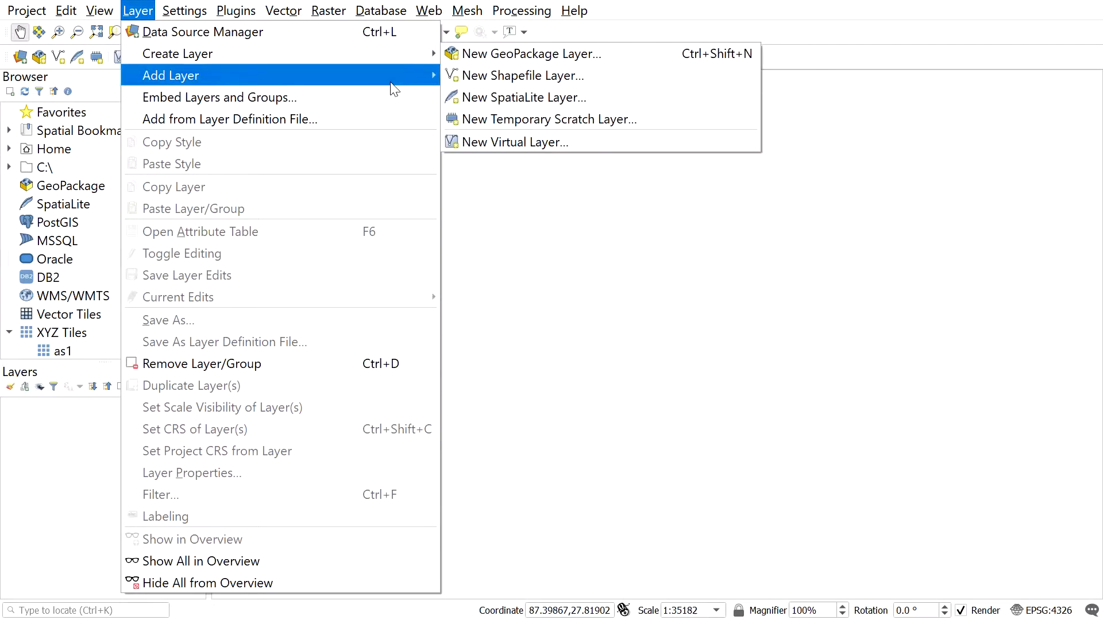
mouse_move(402, 75)
click(493, 98)
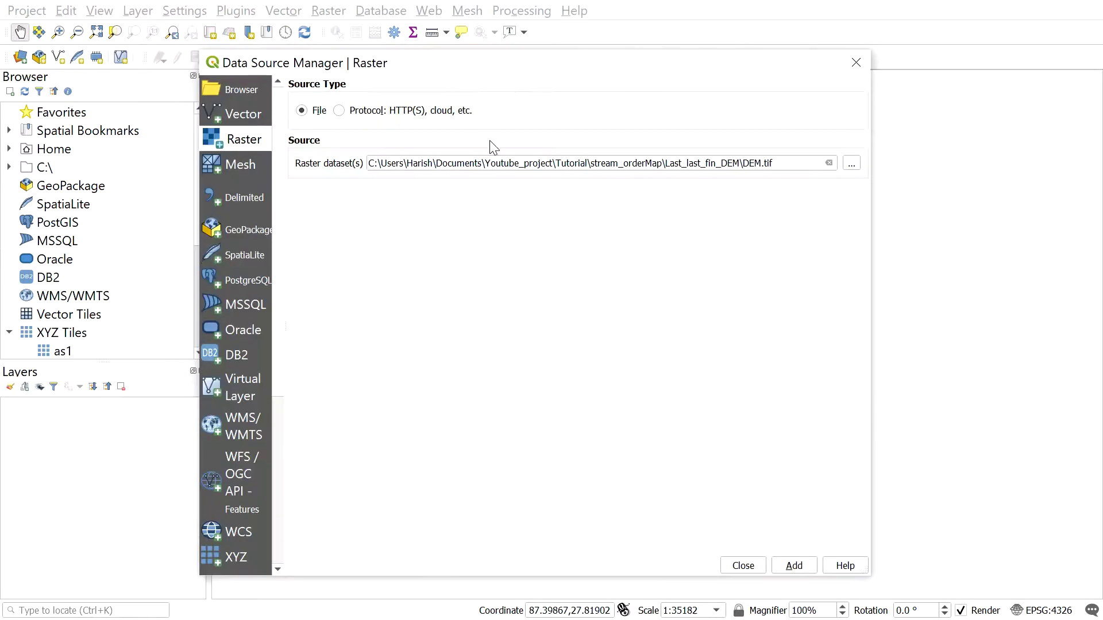
click(848, 169)
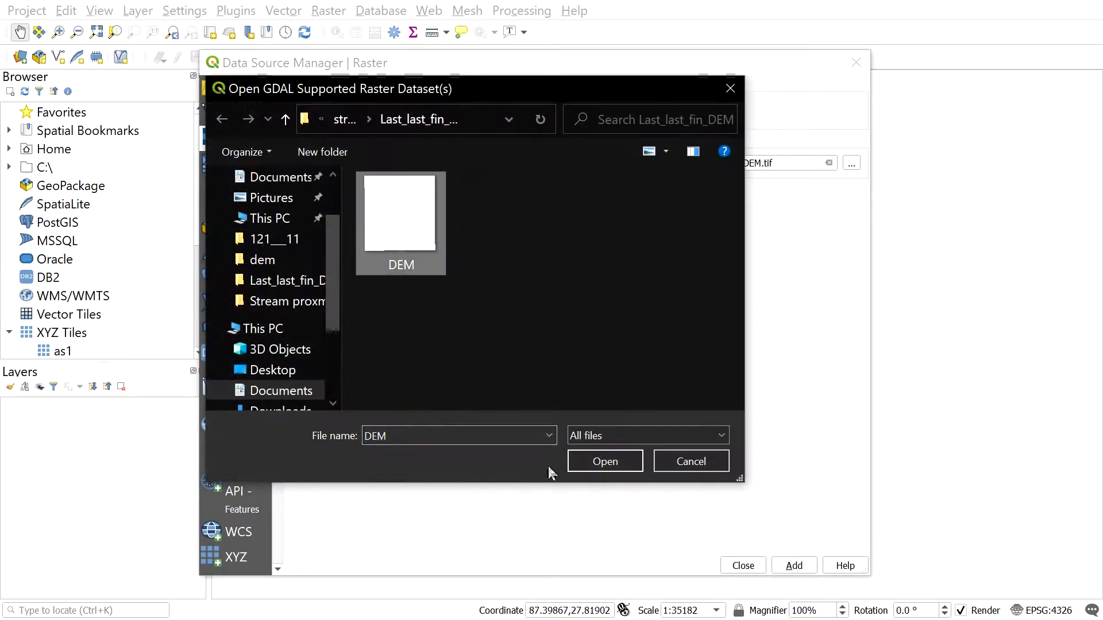
click(607, 461)
click(793, 566)
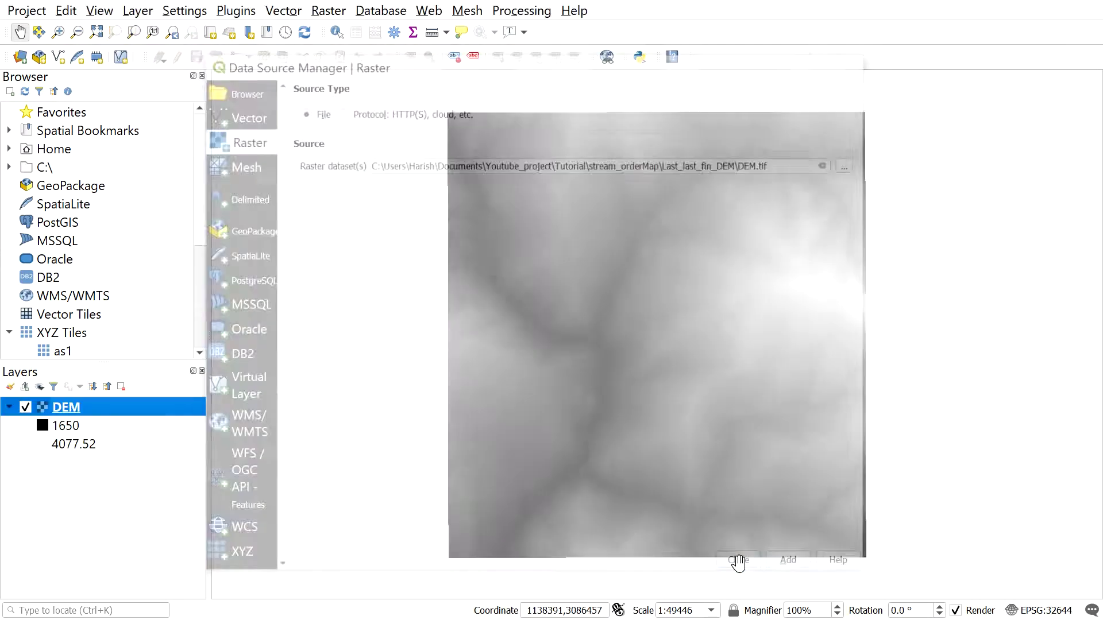
drag(677, 397, 648, 394)
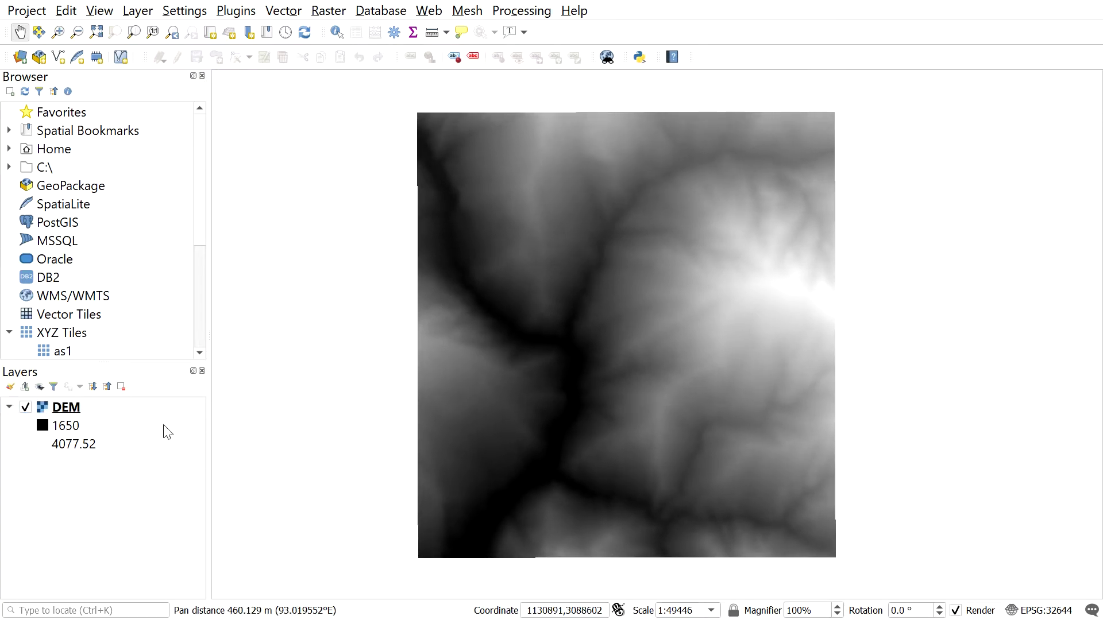
click(154, 409)
right_click(119, 405)
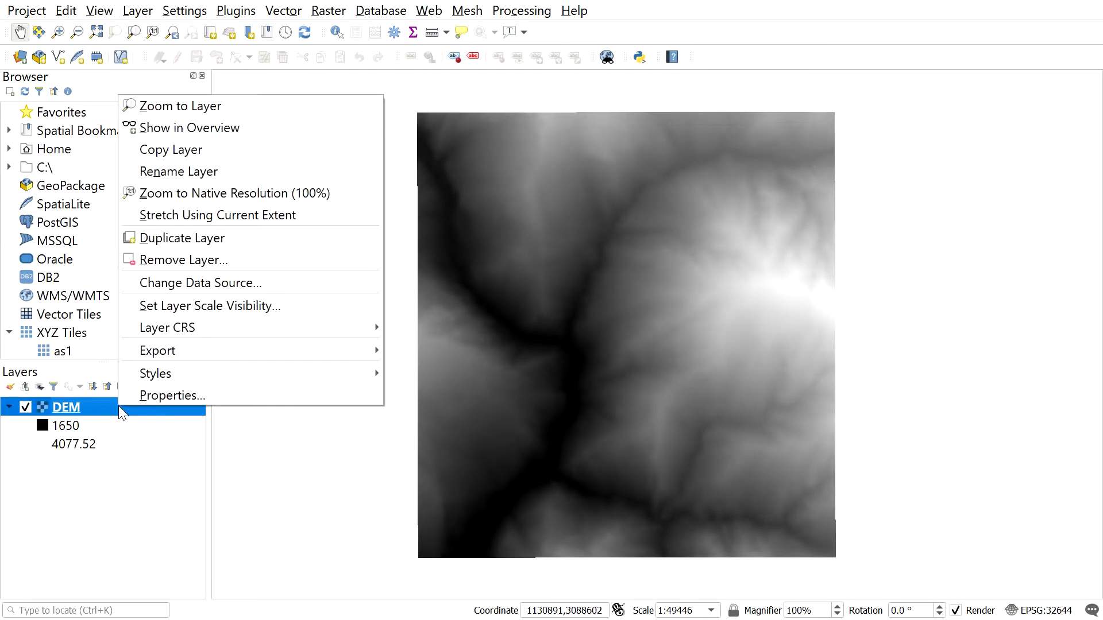
click(150, 397)
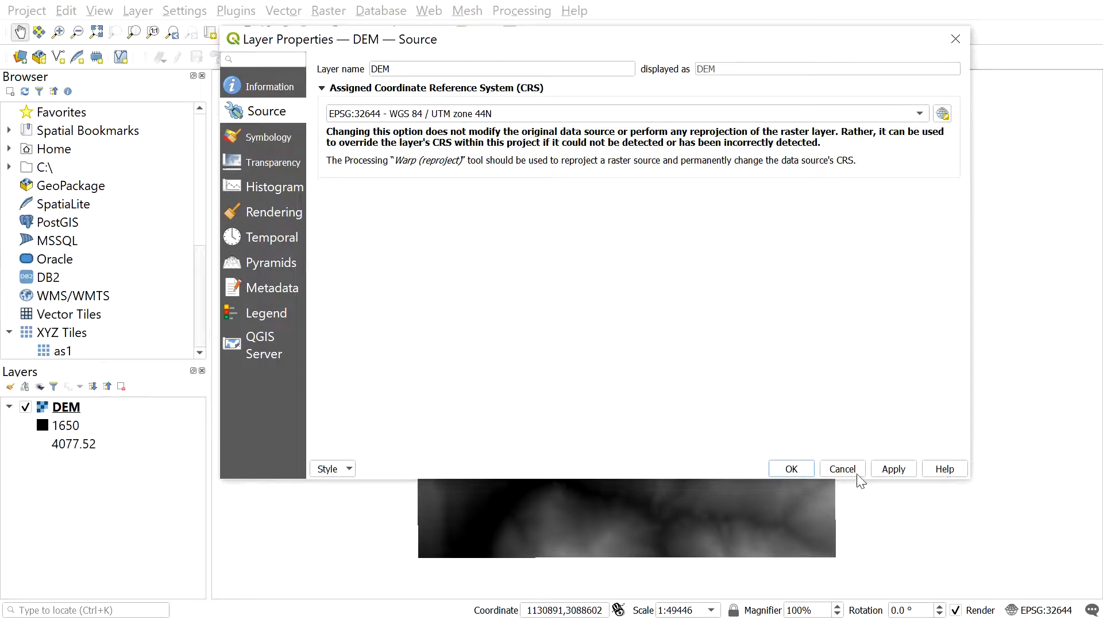
click(791, 469)
mouse_move(651, 428)
mouse_down()
mouse_move(612, 429)
mouse_move(631, 422)
mouse_up()
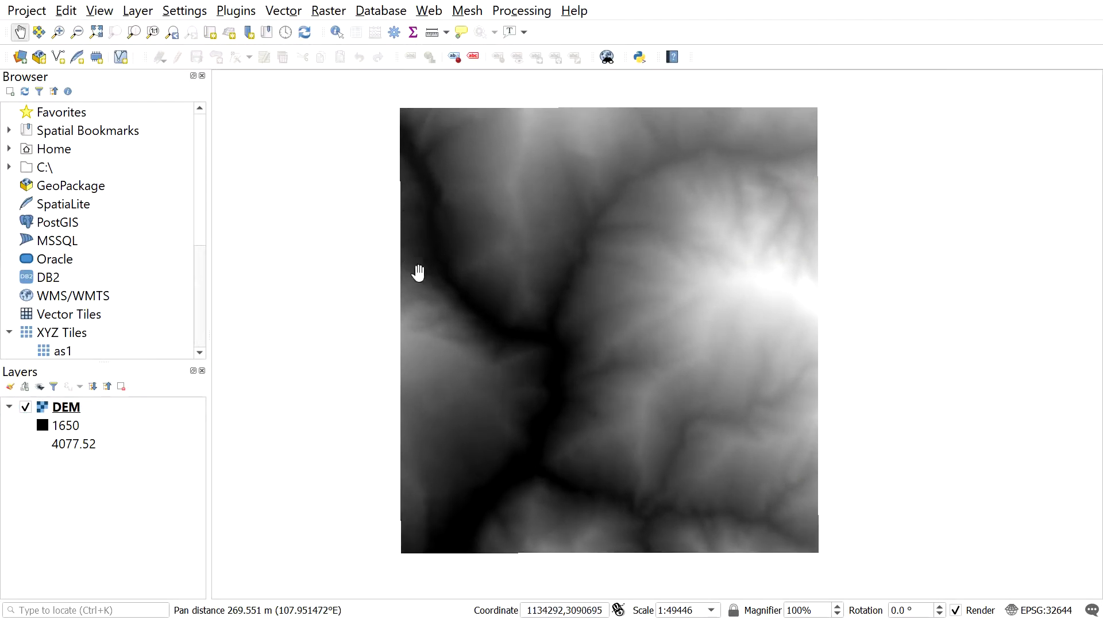
Show the Processing Toolbox panel from the View menu's panels.
drag(425, 318, 423, 322)
drag(498, 246, 494, 244)
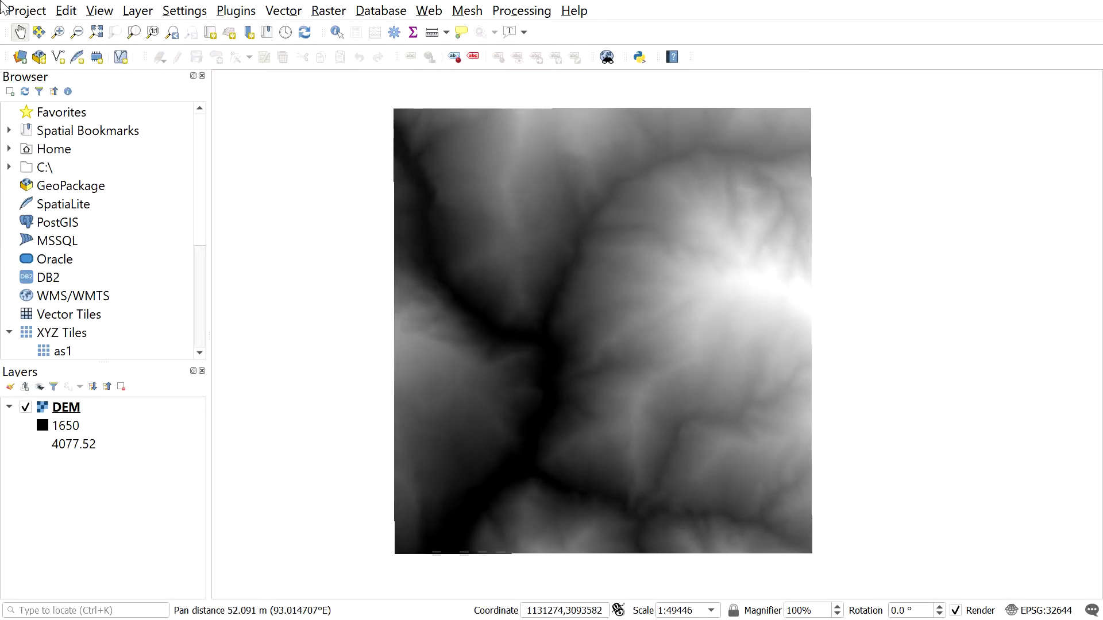
click(102, 15)
mouse_move(554, 40)
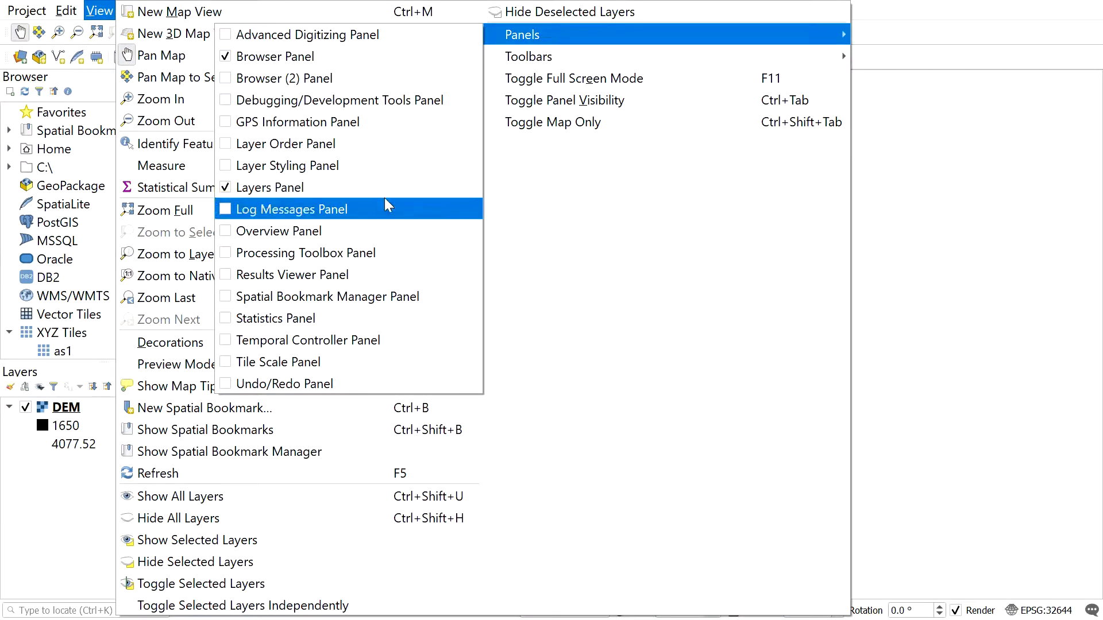
click(356, 251)
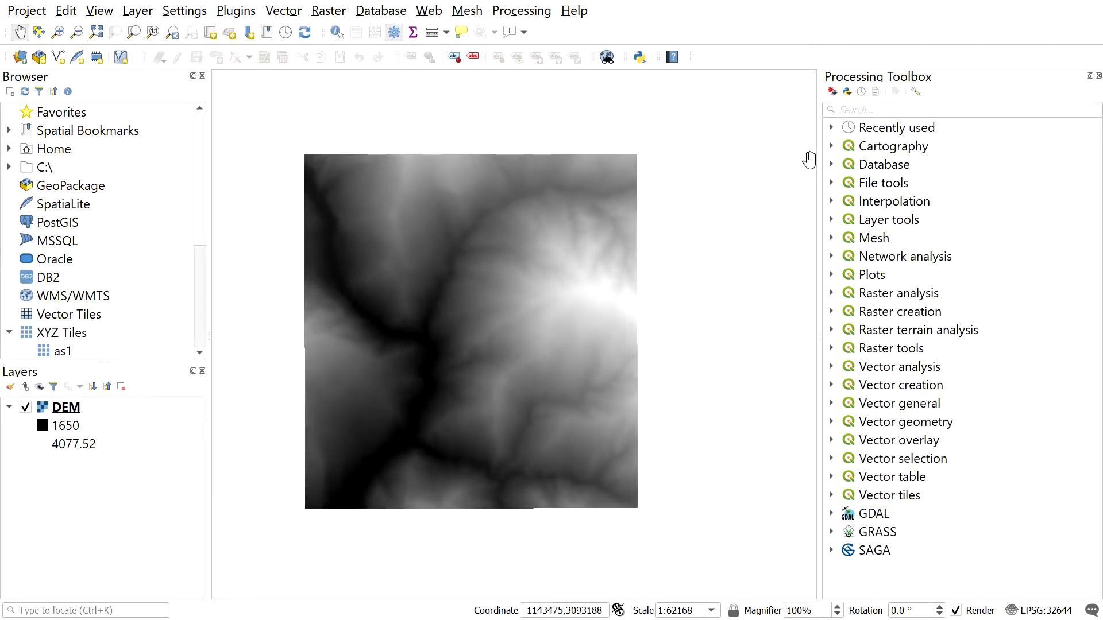
Expand SAGA and its Terrain Analysis - Hydrology group in the Processing Toolbox.
drag(506, 324, 528, 318)
click(850, 553)
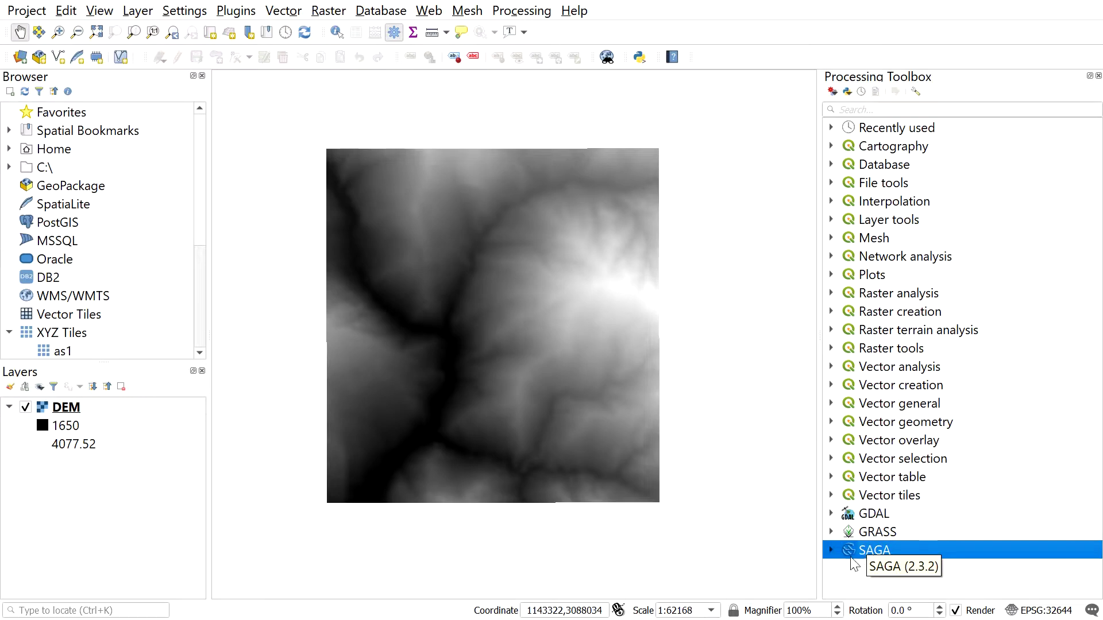
click(831, 550)
scroll(847, 531, down, 3)
scroll(849, 527, down, 4)
click(849, 443)
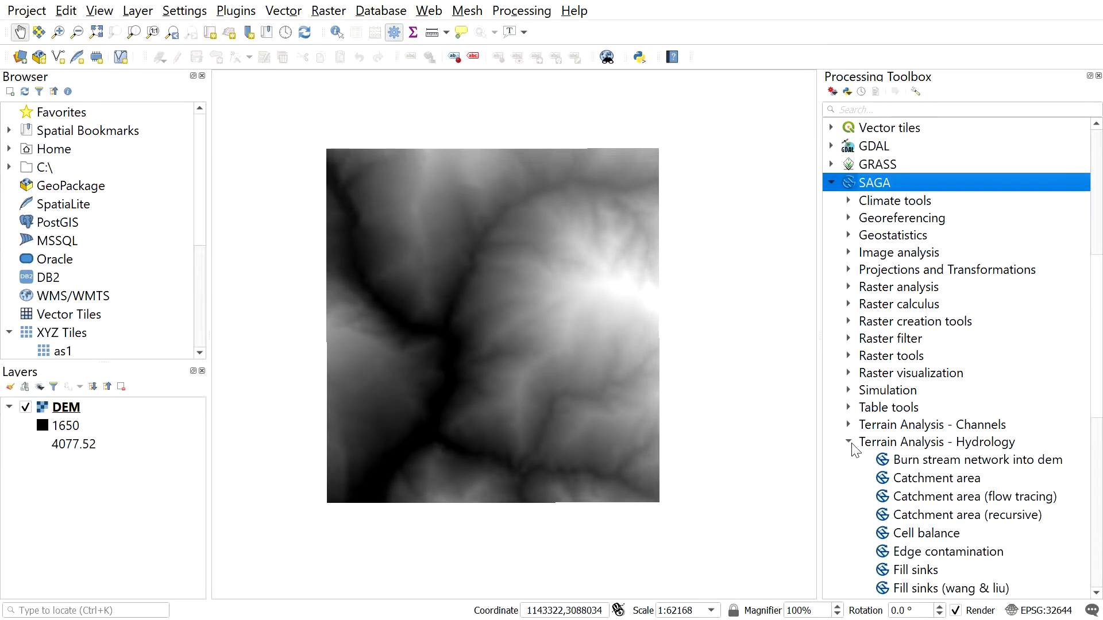
scroll(856, 451, down, 2)
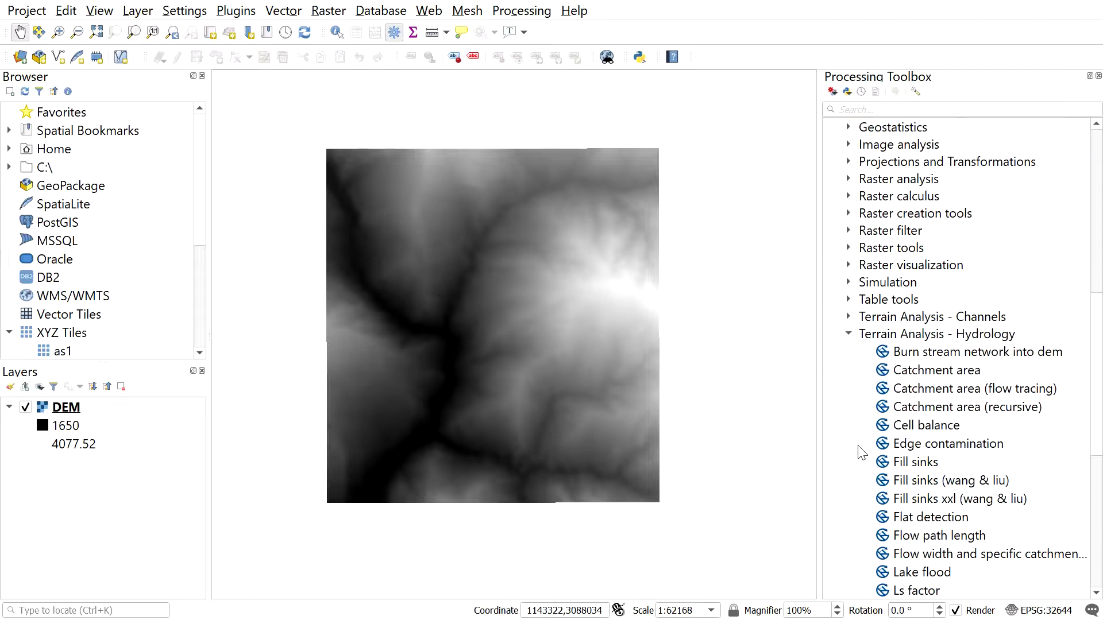
Open Fill sinks (wang & liu) with DEM as the input elevation layer.
click(926, 484)
double_click(926, 480)
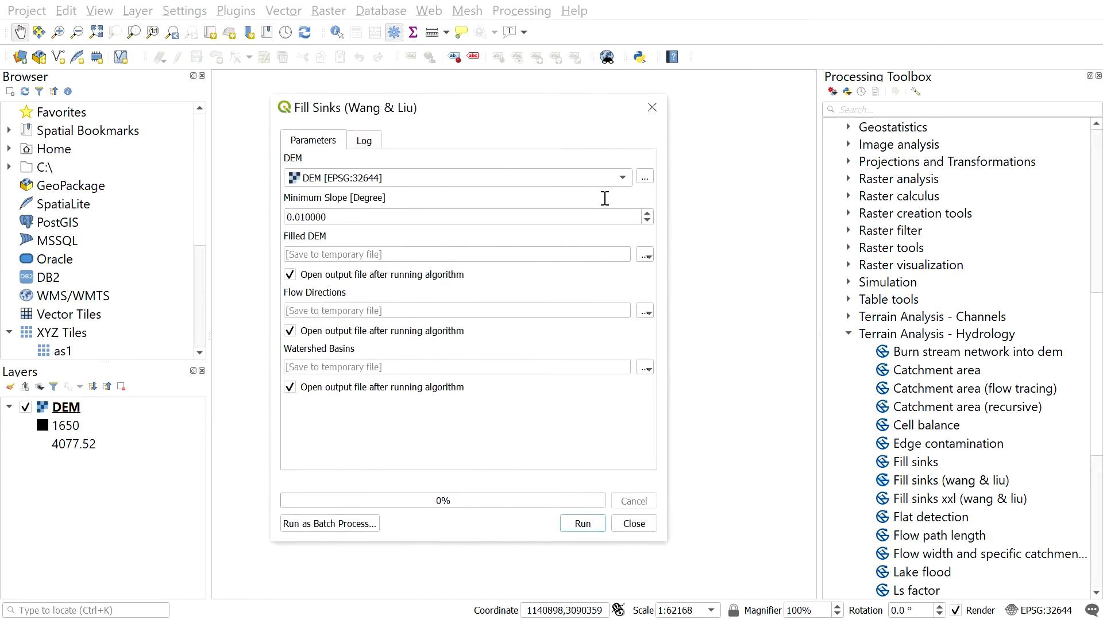
drag(544, 105, 632, 97)
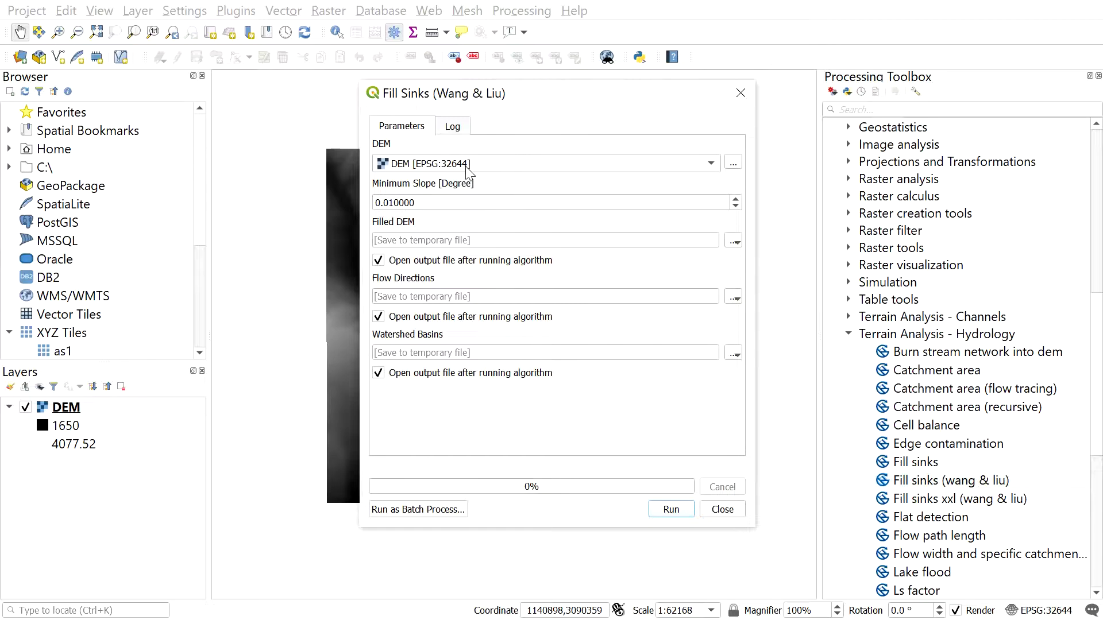
click(125, 405)
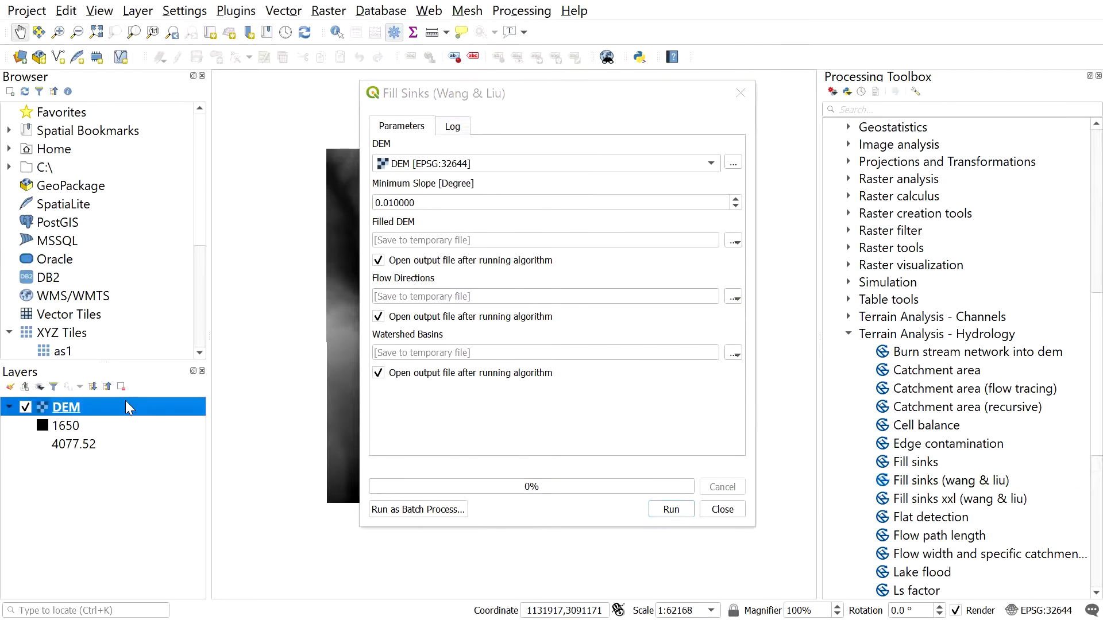
click(495, 164)
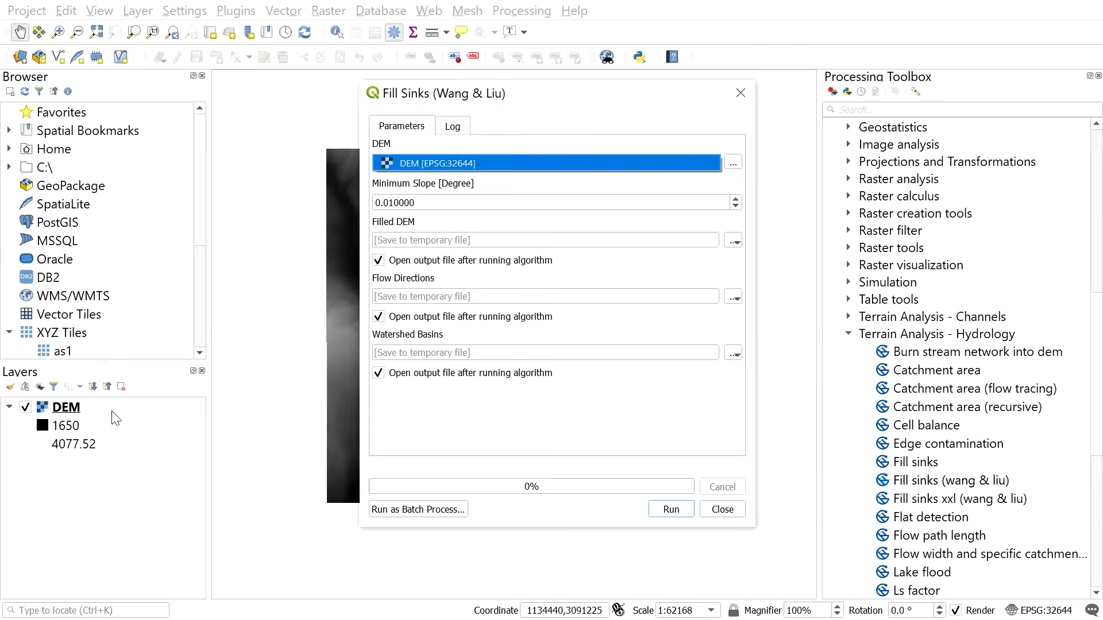
click(115, 405)
click(486, 166)
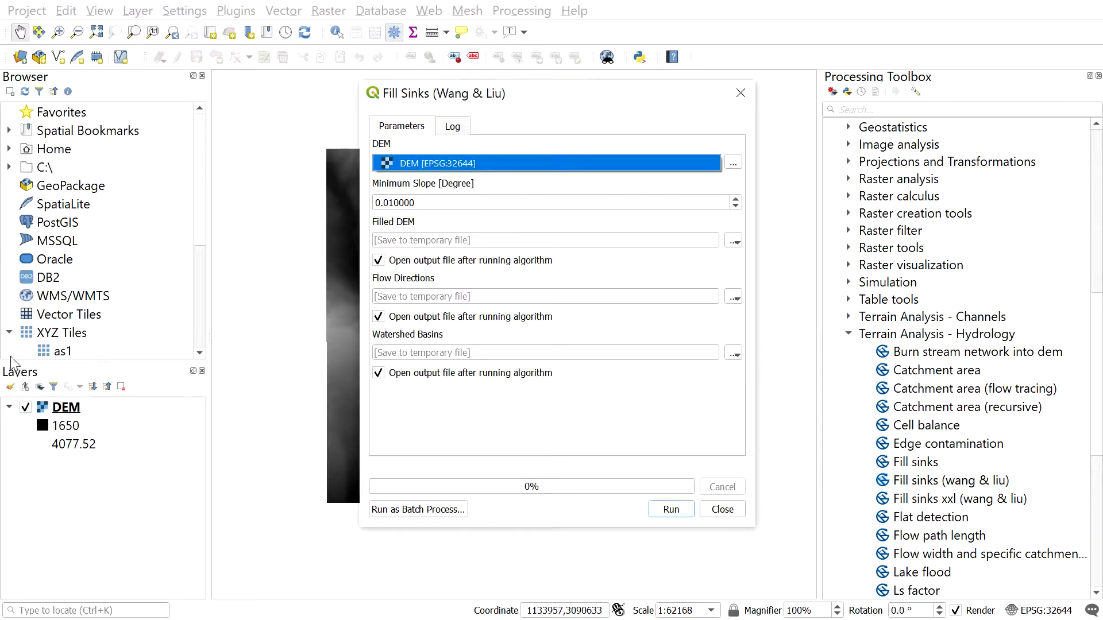
click(75, 412)
click(510, 167)
Save the filled DEM as Filled_dem1, skip the other outputs, and run the tool.
click(733, 241)
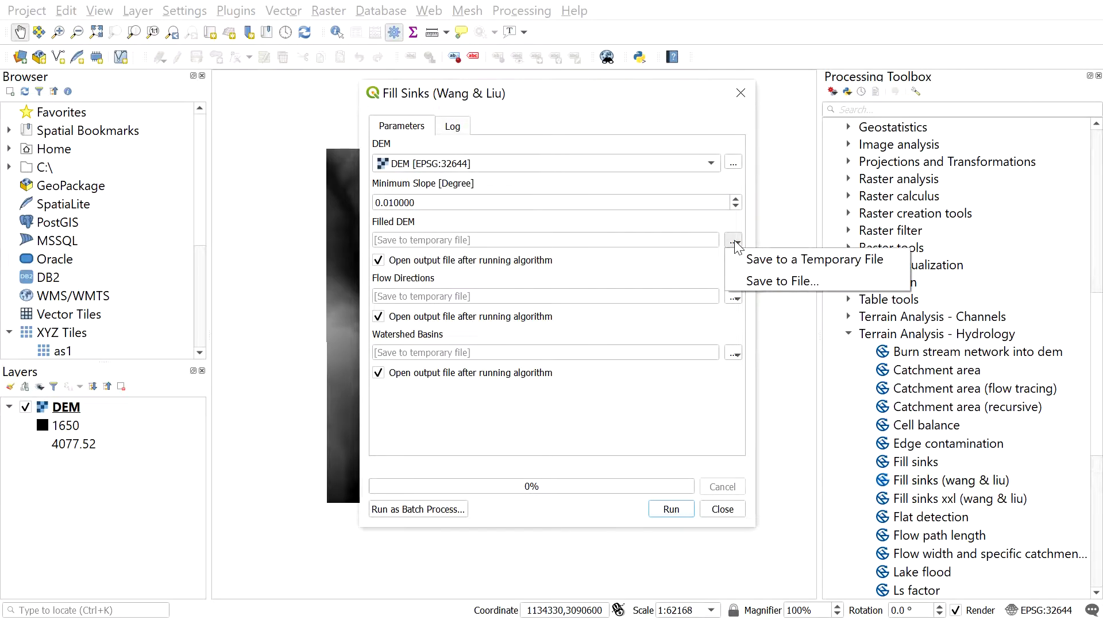
click(757, 281)
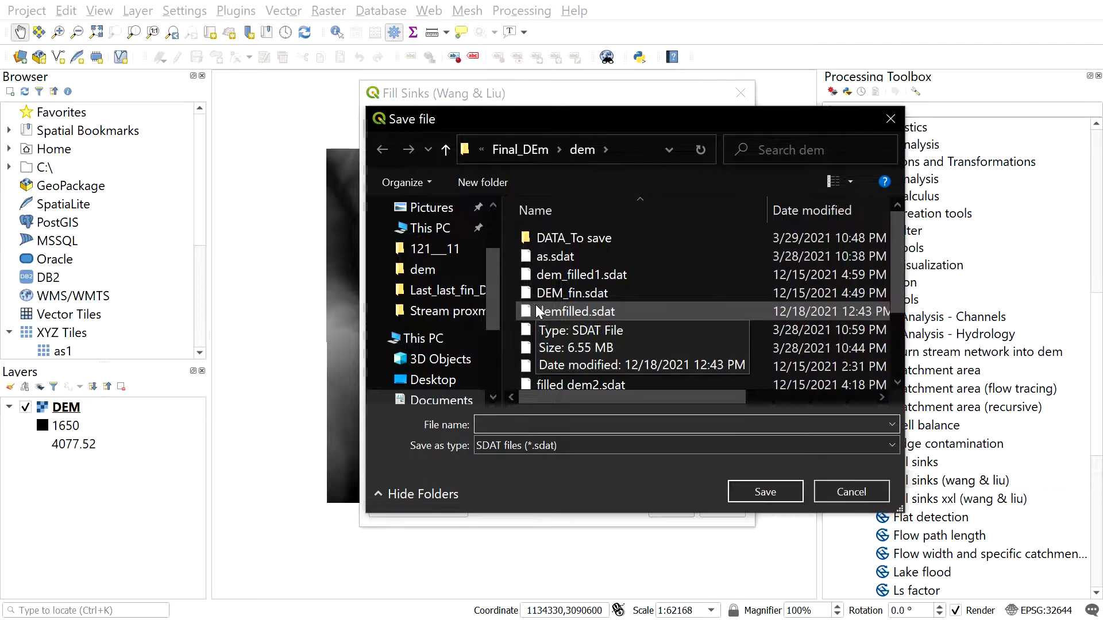
text(Filled)
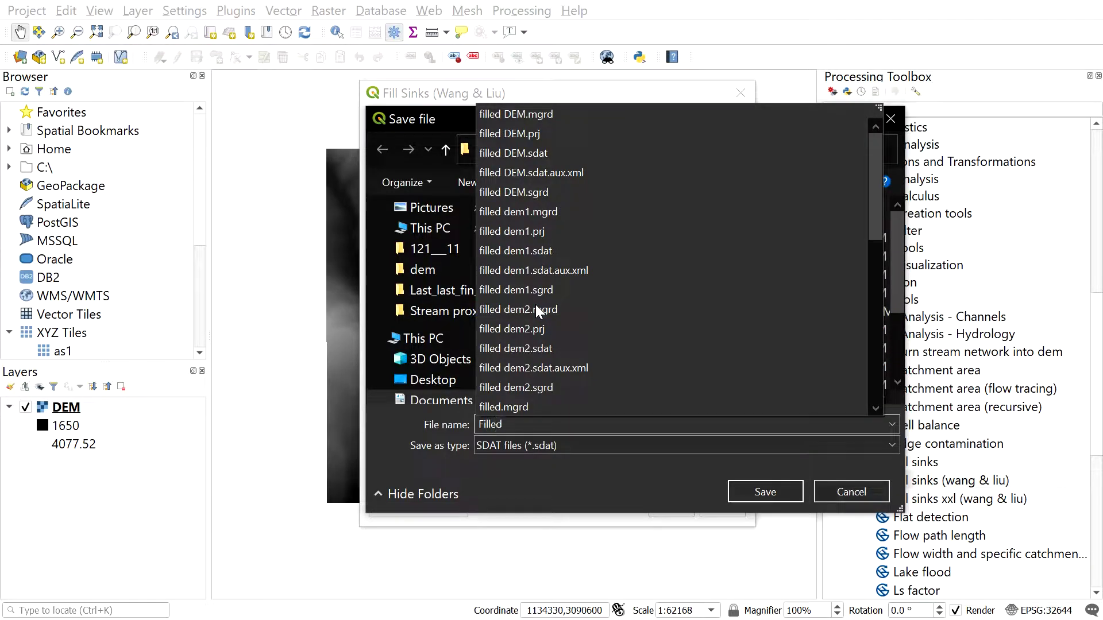
text(_dem1)
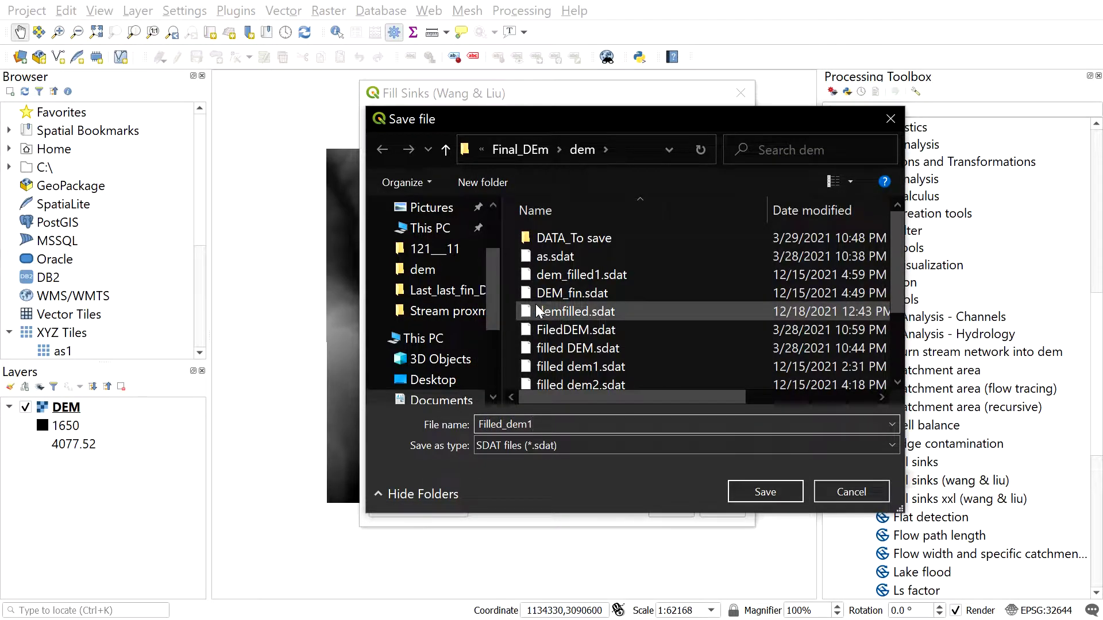
click(764, 492)
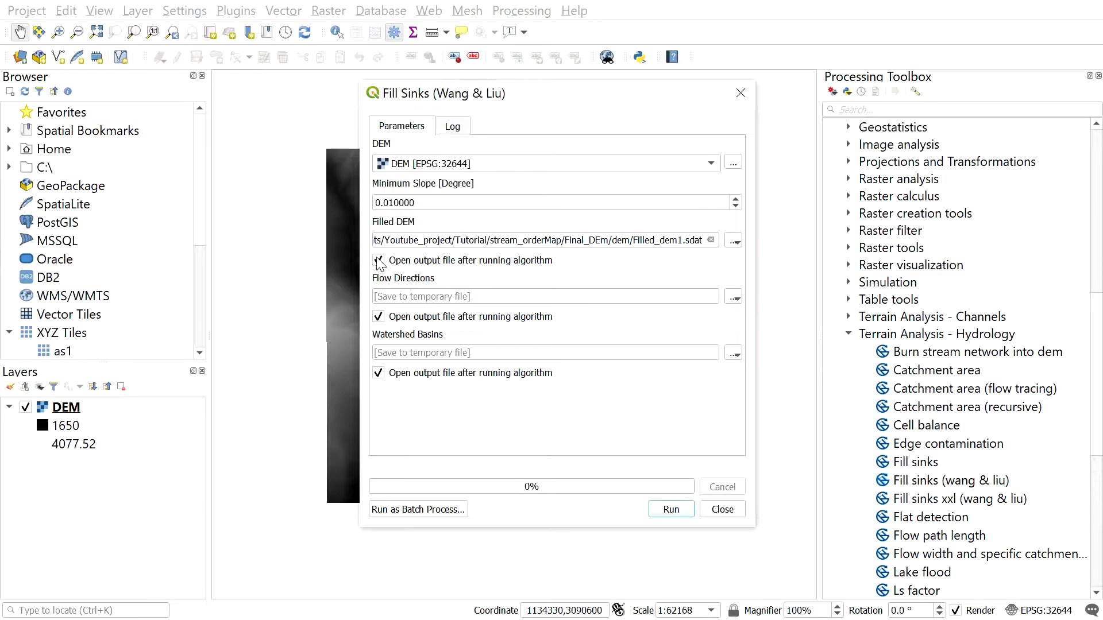
click(378, 317)
click(378, 372)
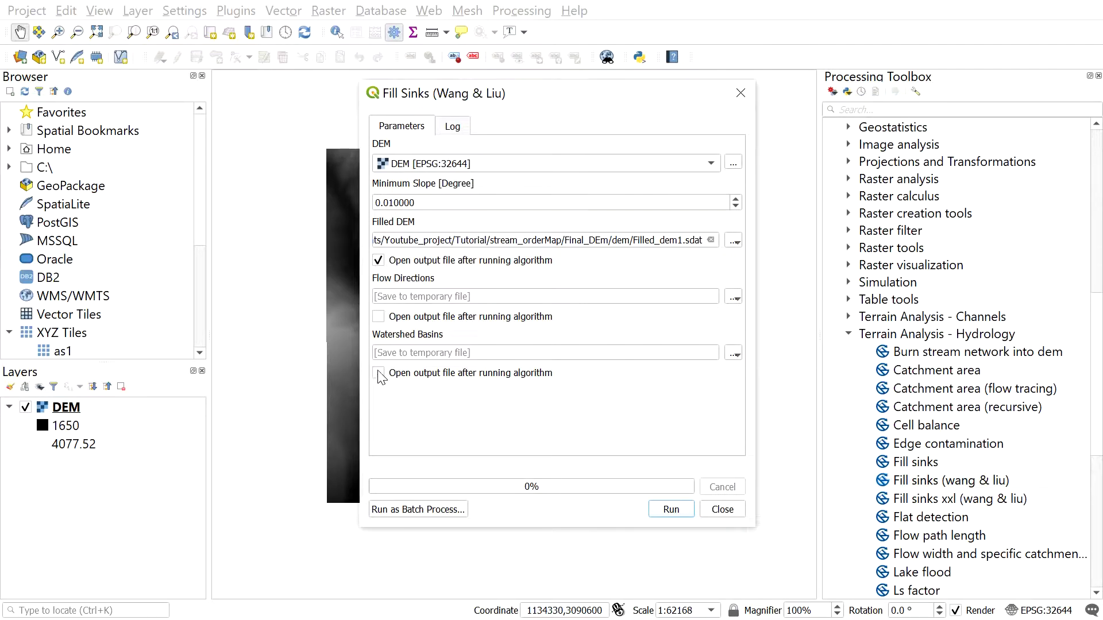
click(672, 510)
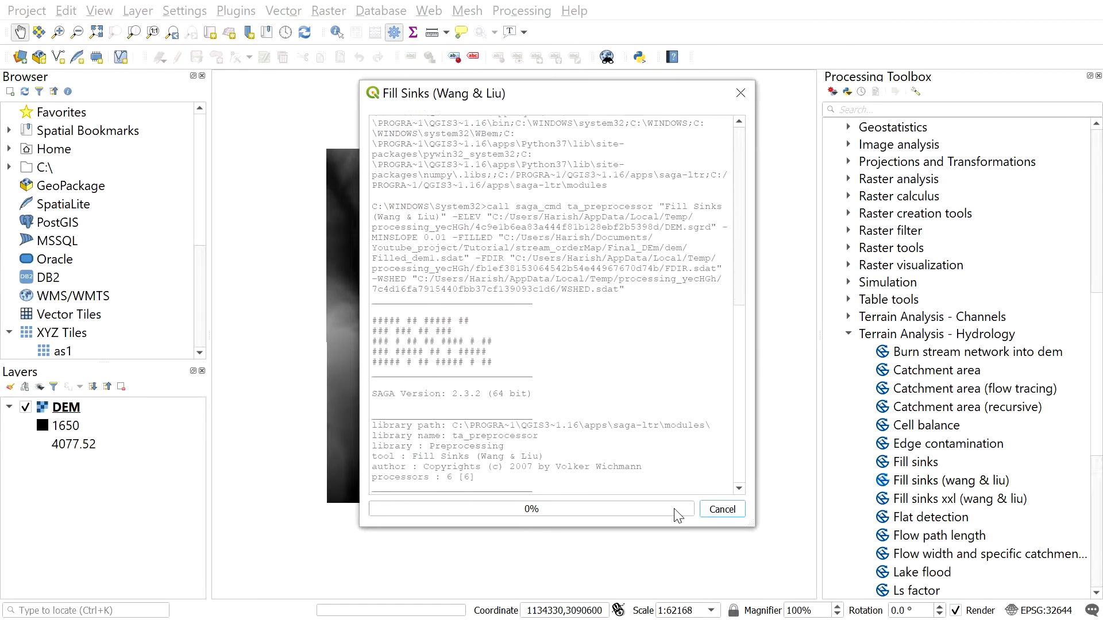
click(704, 515)
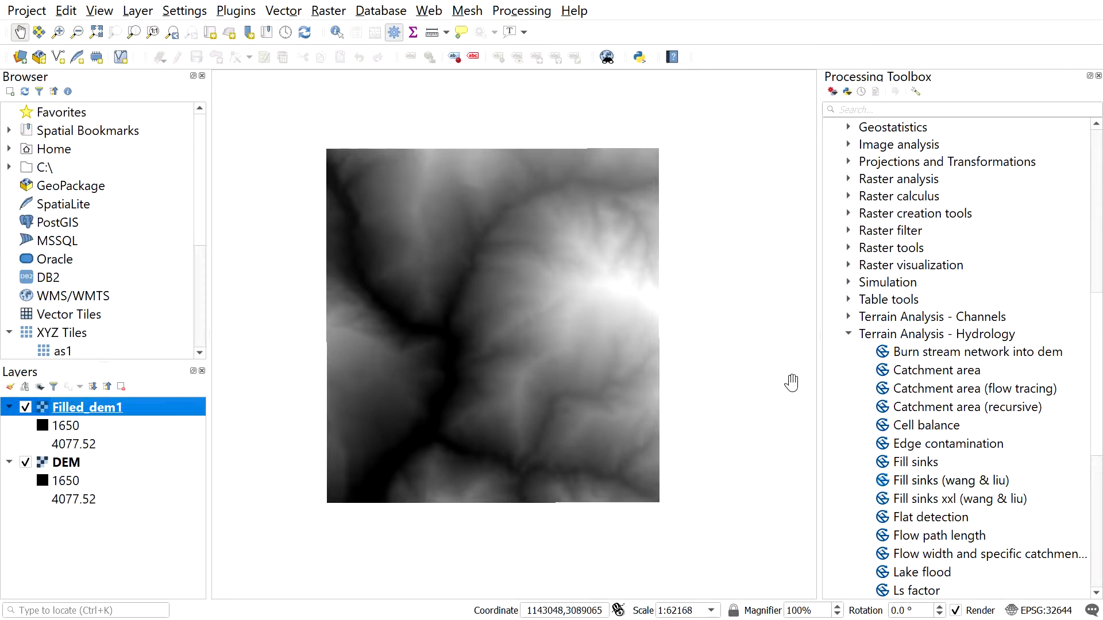
Open Channel Network and Drainage Basins with Filled_dem1 as the elevation input.
click(849, 335)
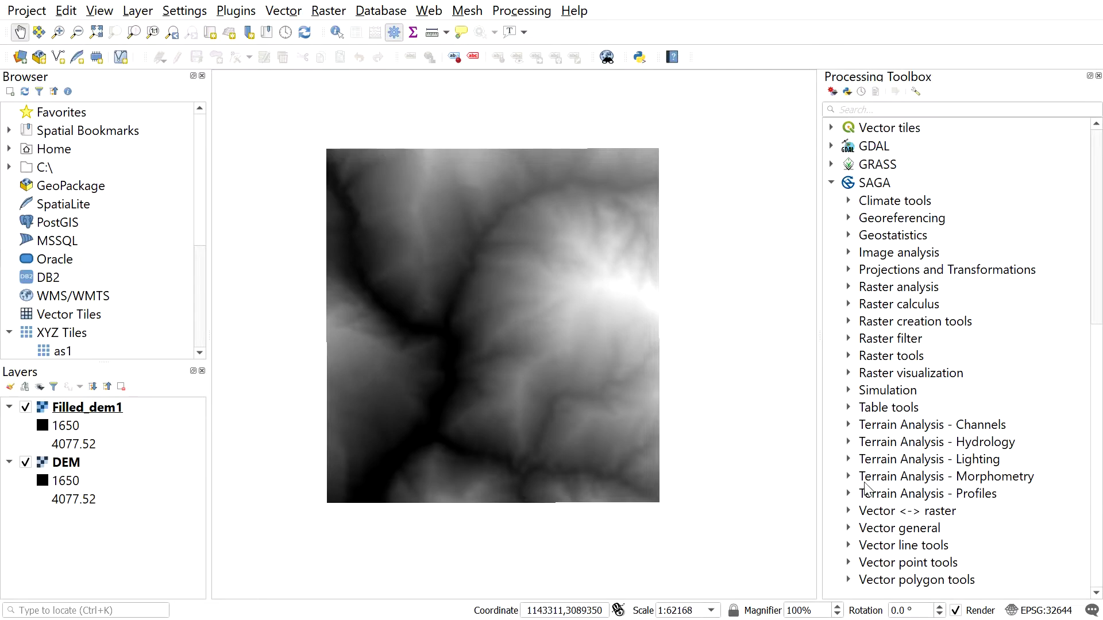
click(849, 425)
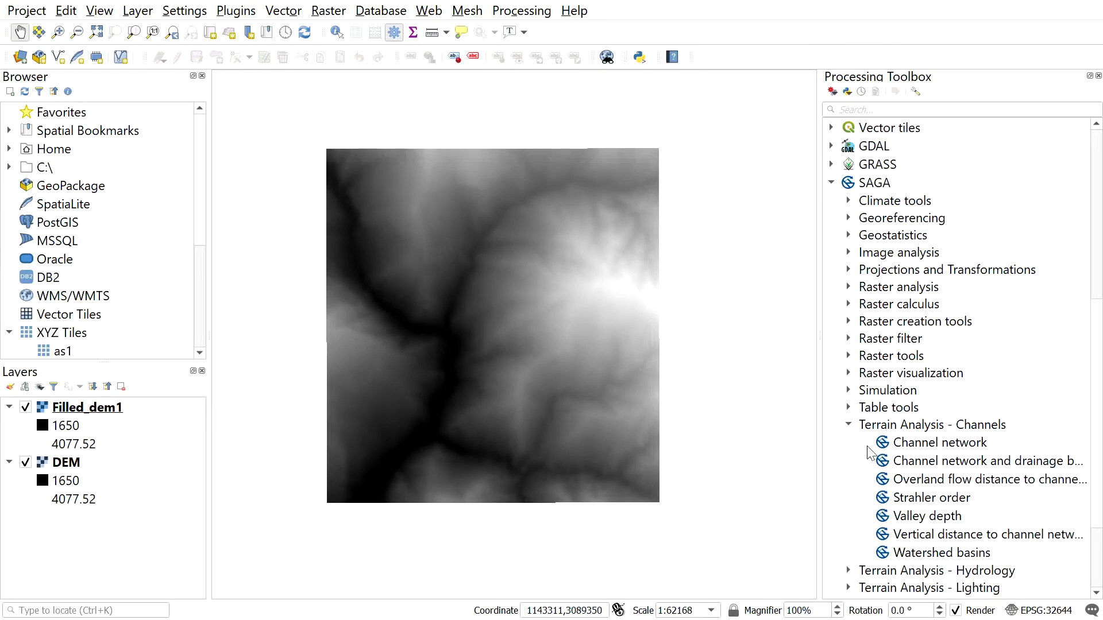
click(881, 463)
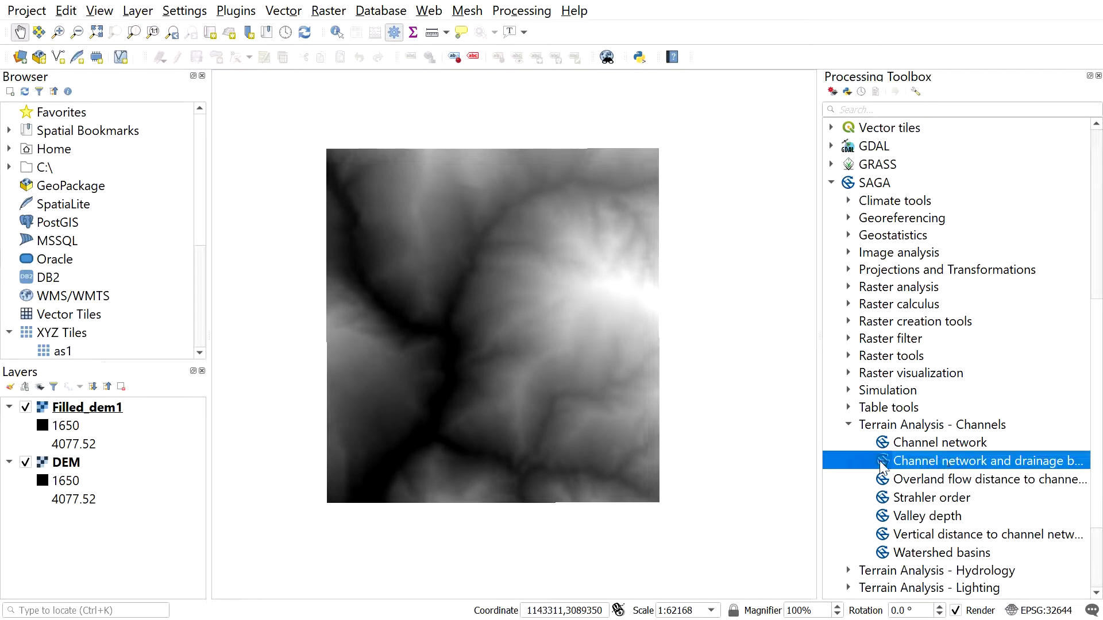
double_click(980, 463)
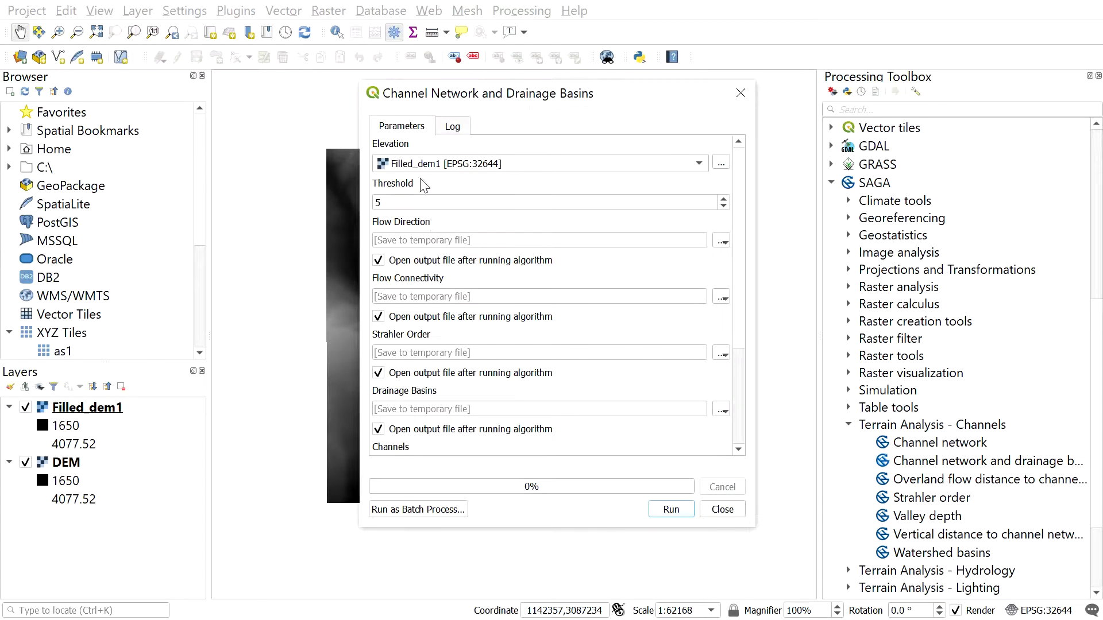
click(432, 163)
click(432, 163)
Set the threshold to 7 and stop flow direction and drainage basins outputs loading.
drag(399, 202, 372, 196)
text(7)
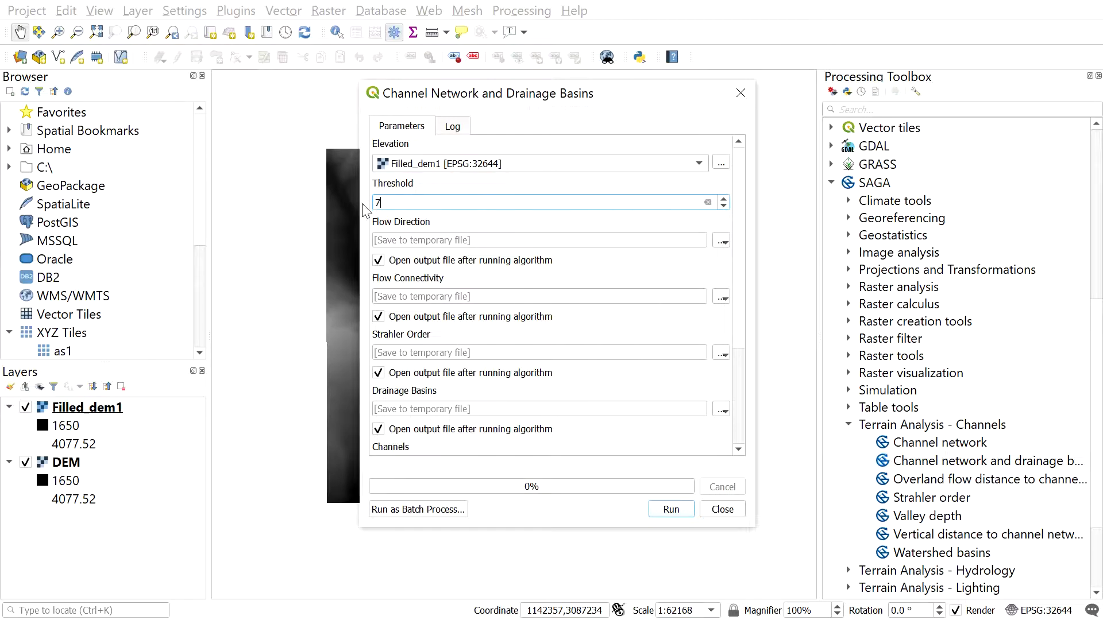
click(378, 261)
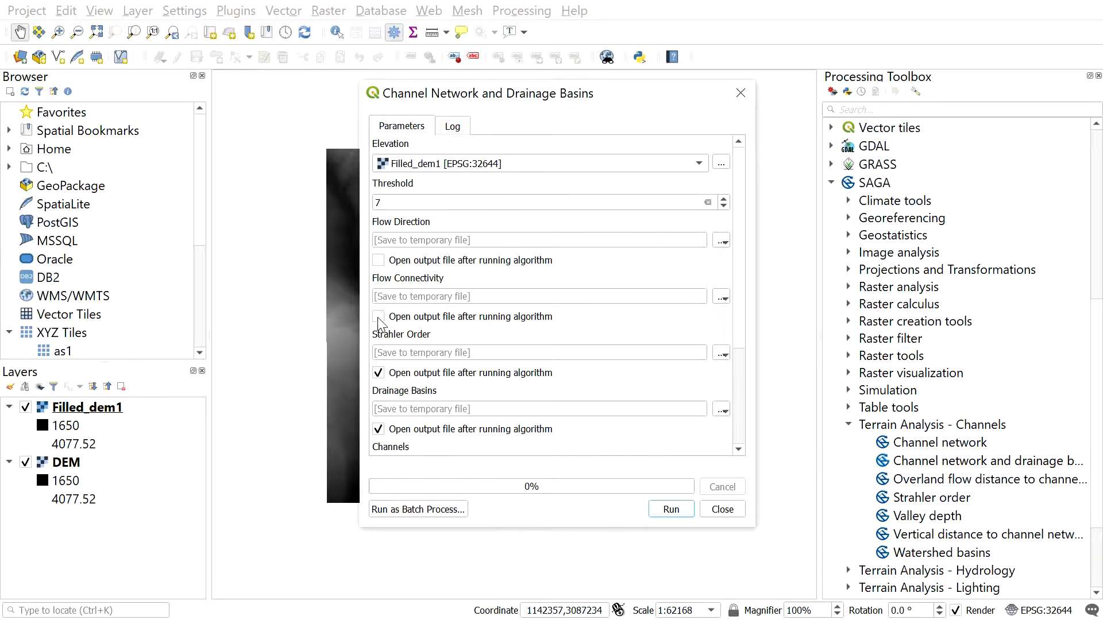
scroll(379, 379, down, 1)
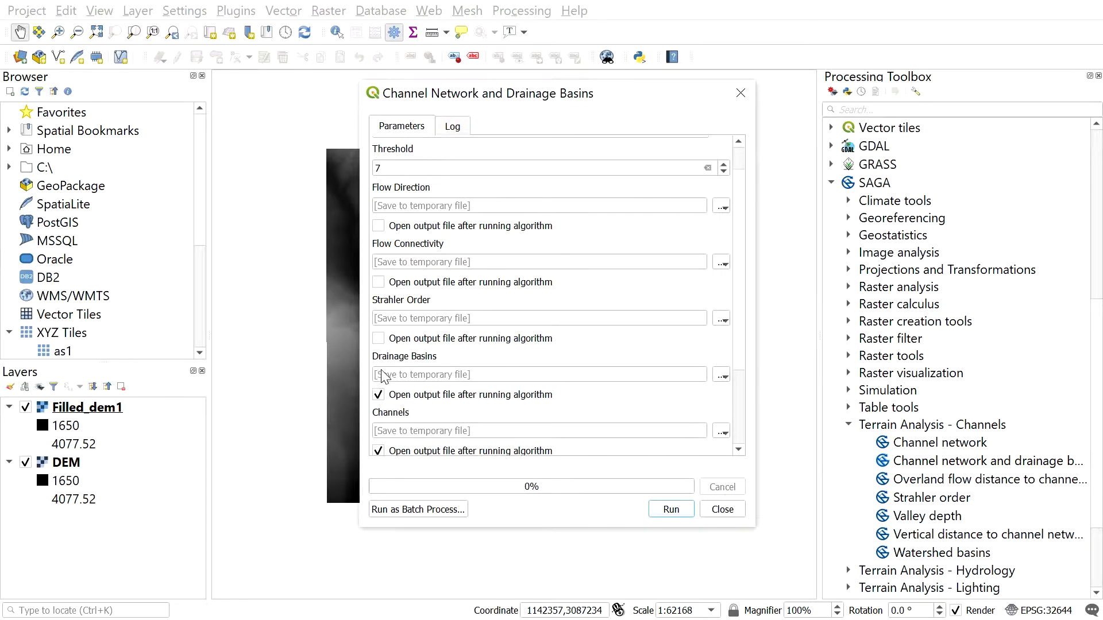
click(378, 395)
scroll(379, 397, down, 2)
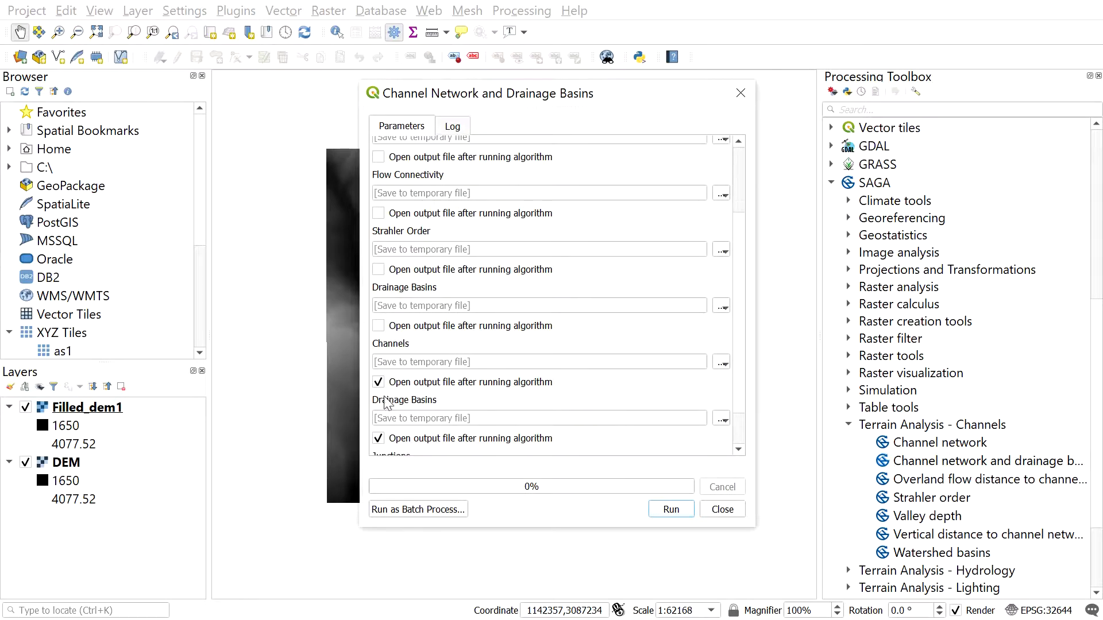
scroll(384, 415, down, 1)
click(381, 408)
scroll(384, 411, down, 1)
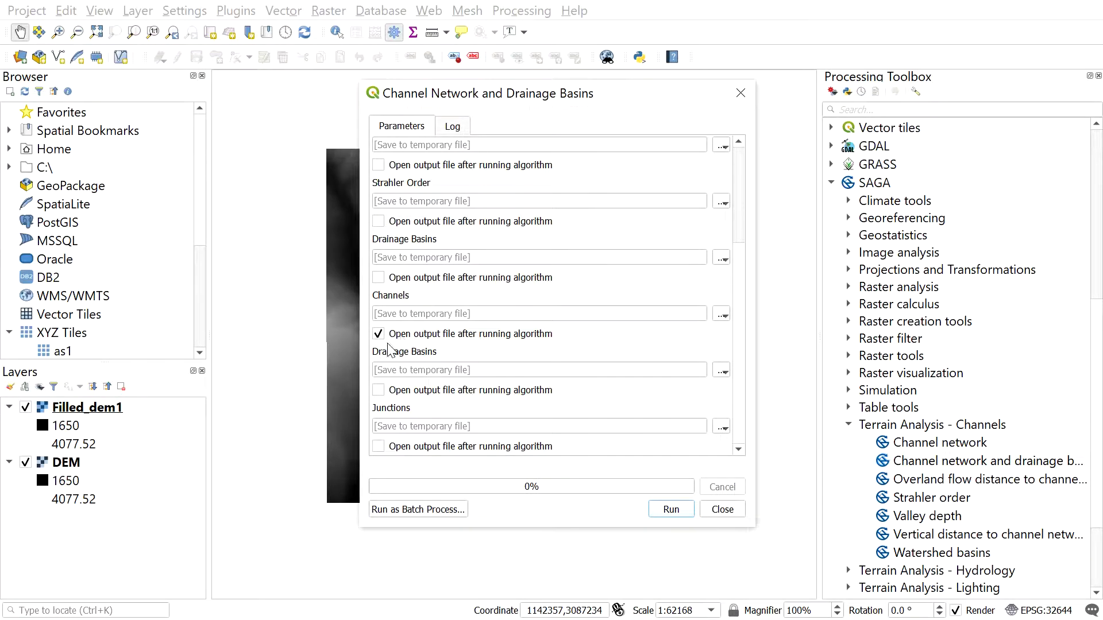
Save the Channels output as 'stream network.shp' and run the extraction.
click(721, 314)
click(722, 315)
click(722, 315)
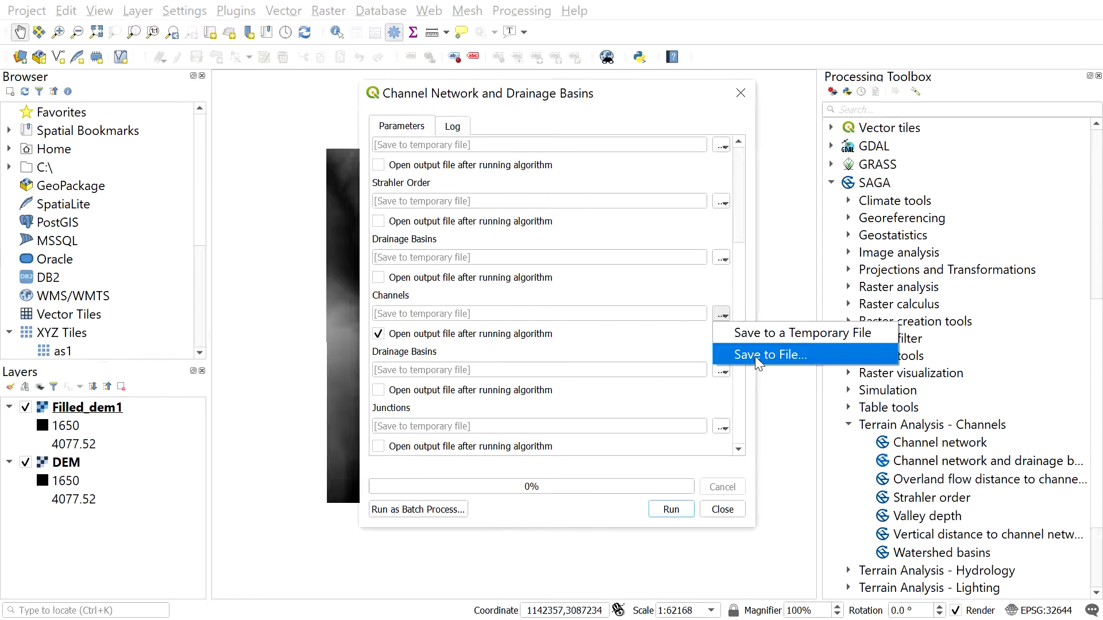
click(755, 356)
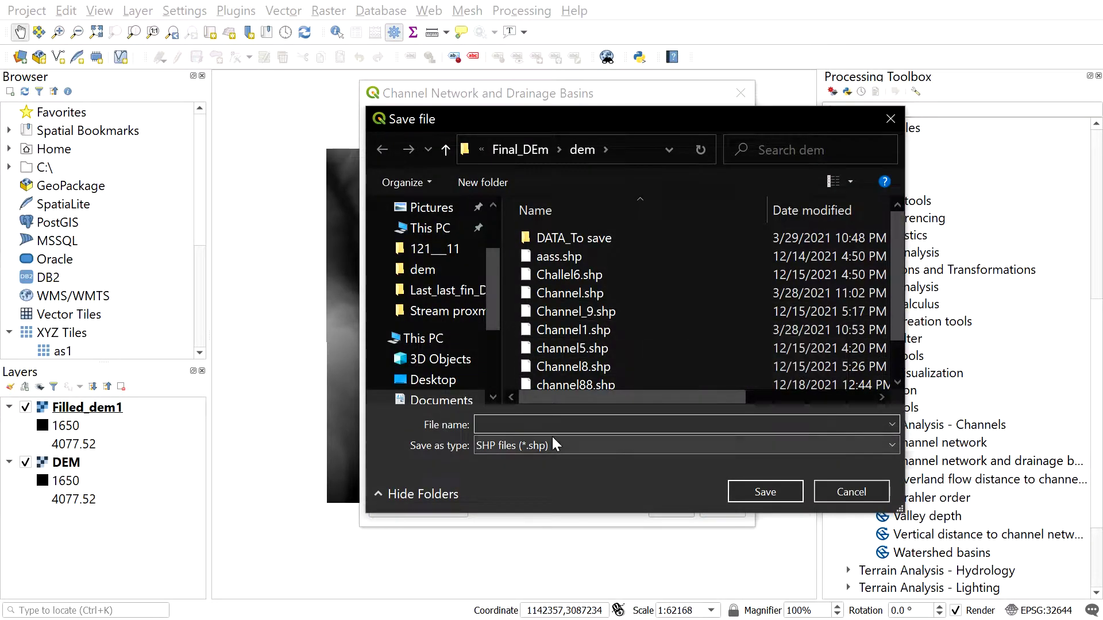
text(Channe)
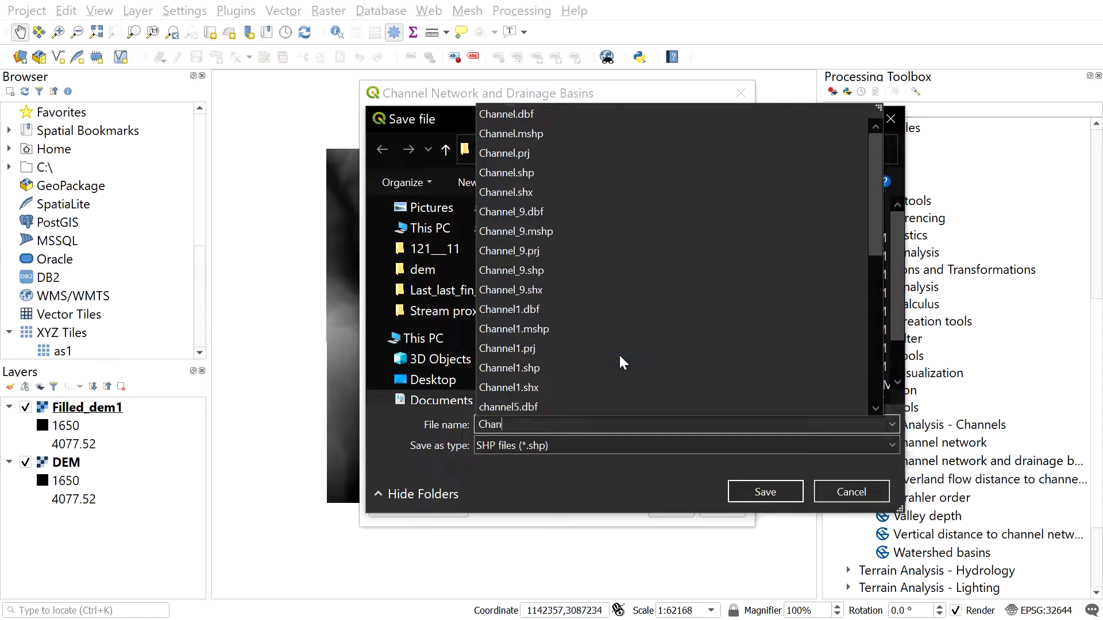
key(BackSpace)
key(BackSpace)
key(BackSpace)
key(BackSpace)
key(BackSpace)
key(BackSpace)
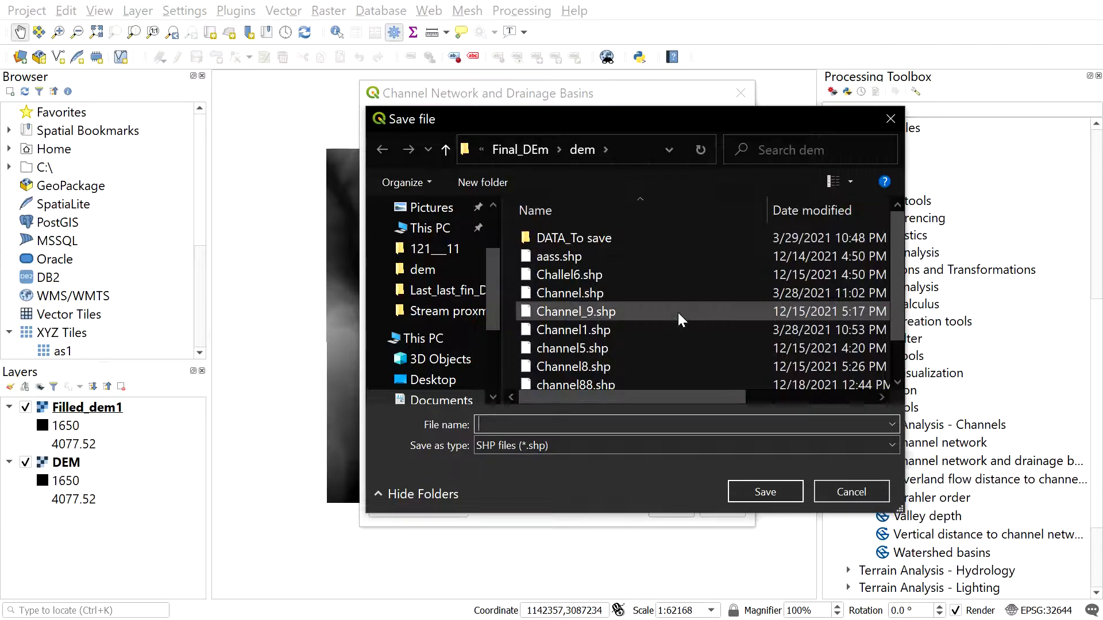
text(stream network)
key(Return)
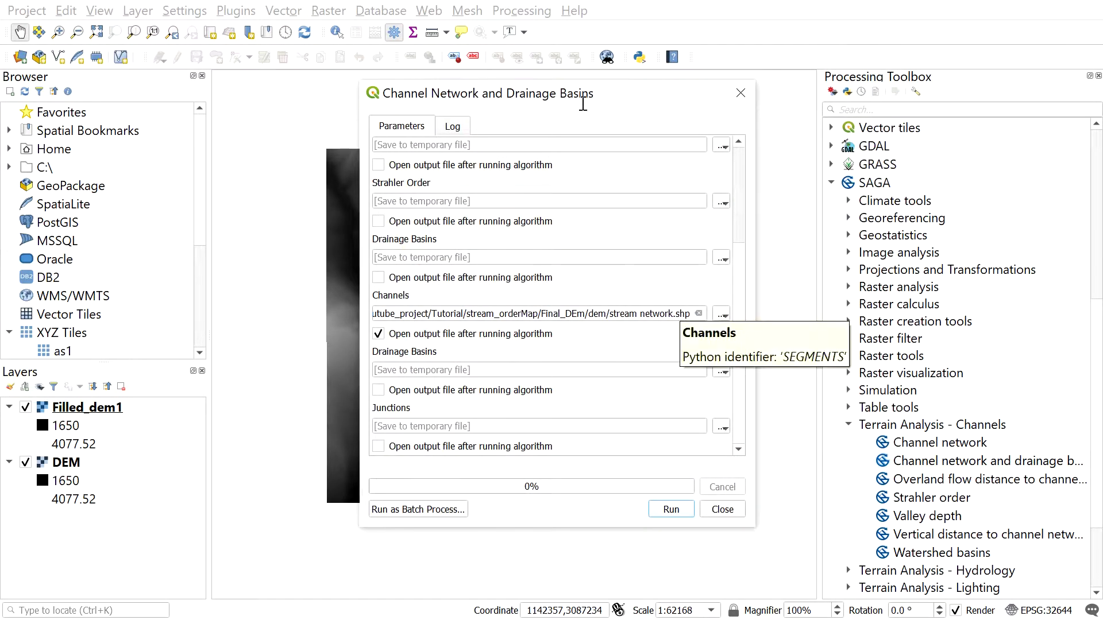
click(670, 509)
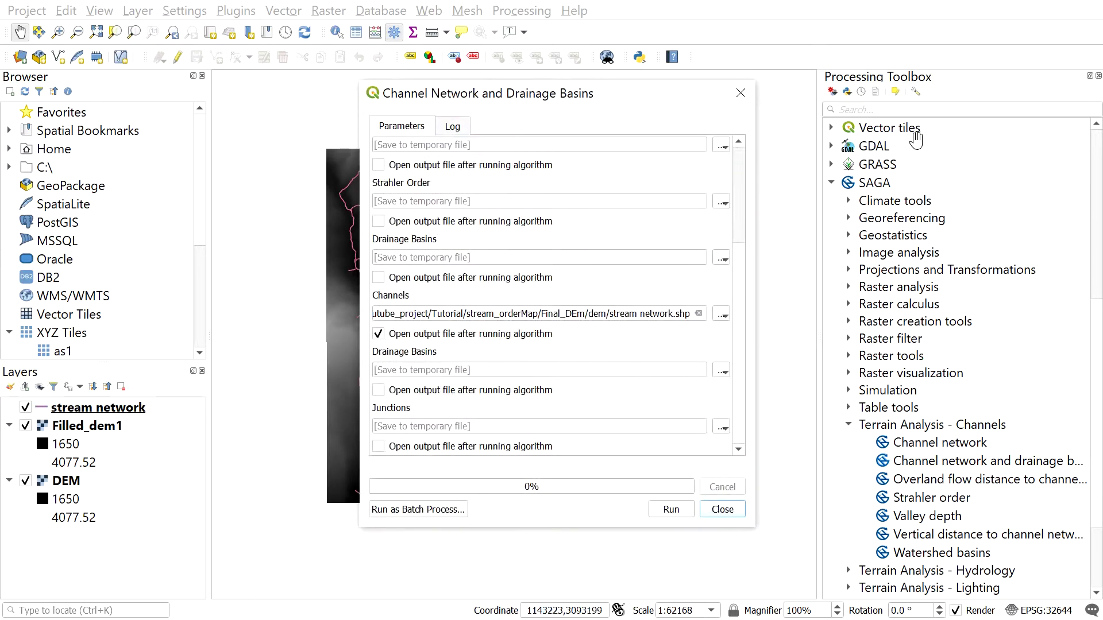
Close the Channel Network tool and collapse the Terrain Analysis - Channels and SAGA groups.
click(740, 93)
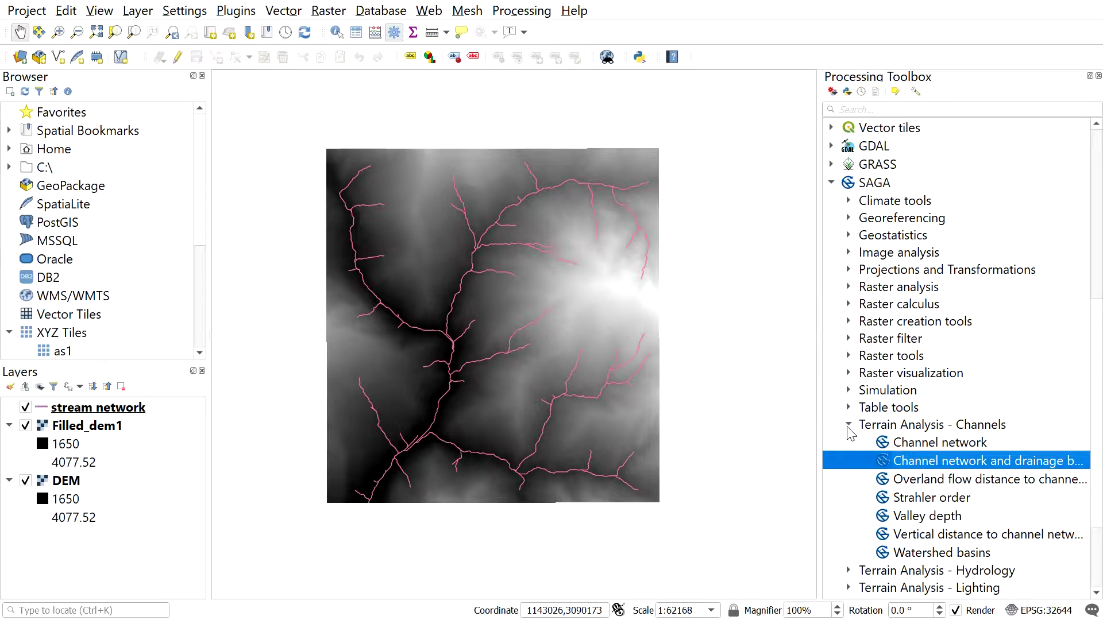
click(848, 426)
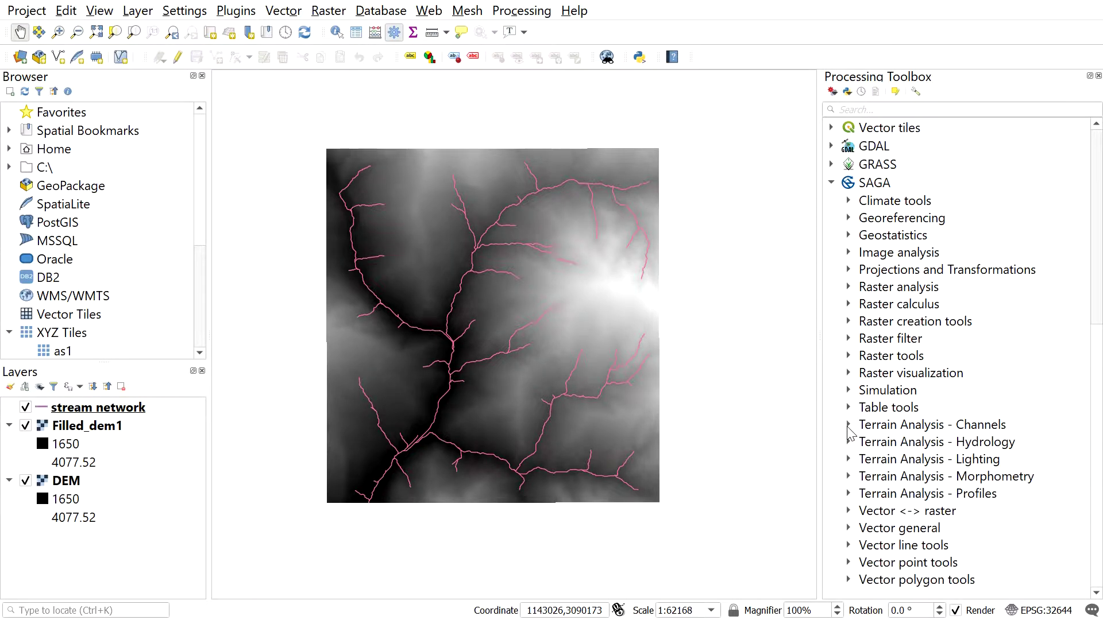
click(832, 183)
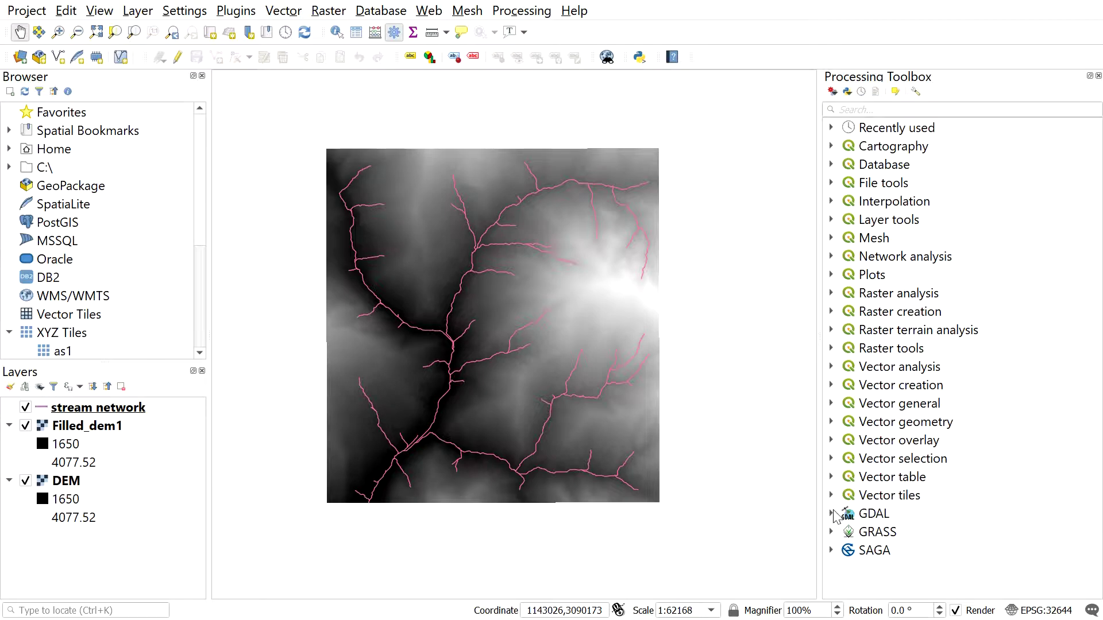
click(877, 555)
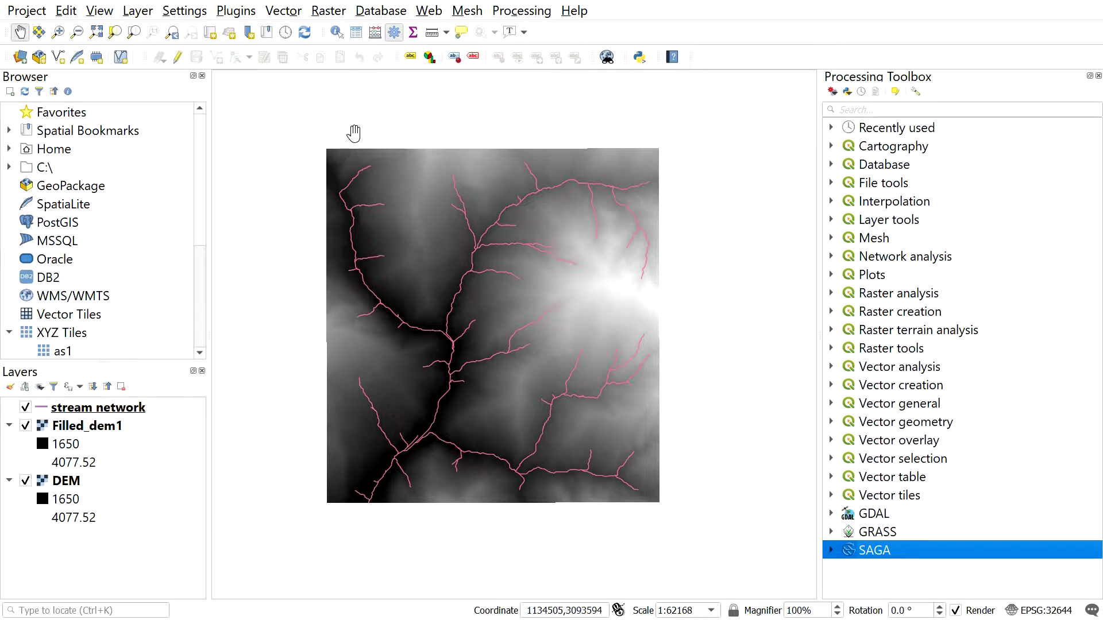
Open the native Vector Geoprocessing Buffer tool and close it without running.
click(283, 12)
mouse_move(356, 33)
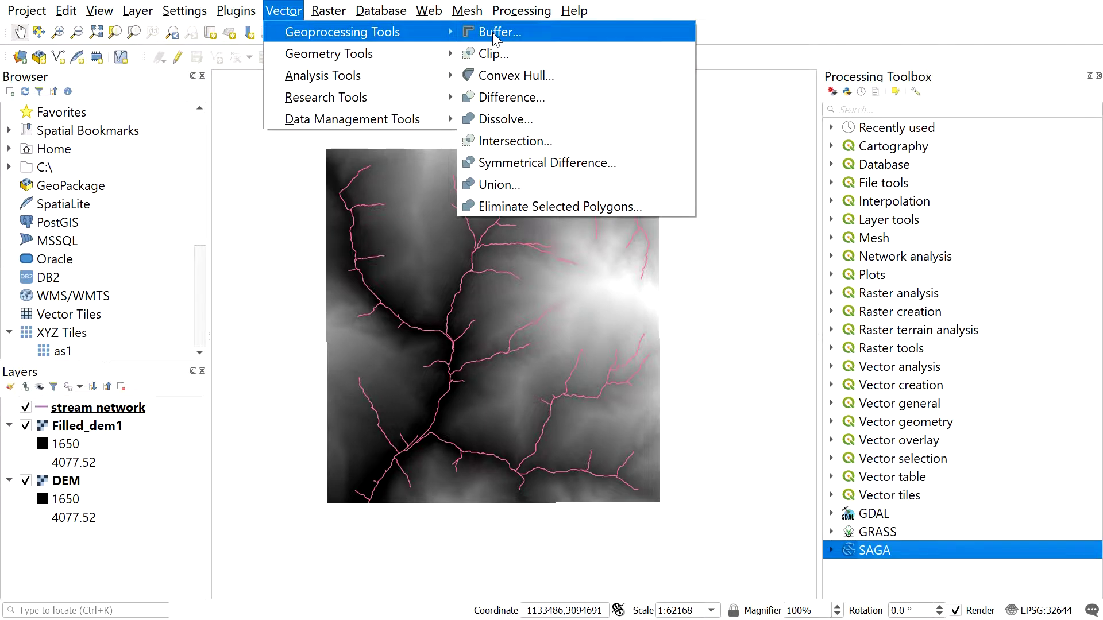
click(491, 32)
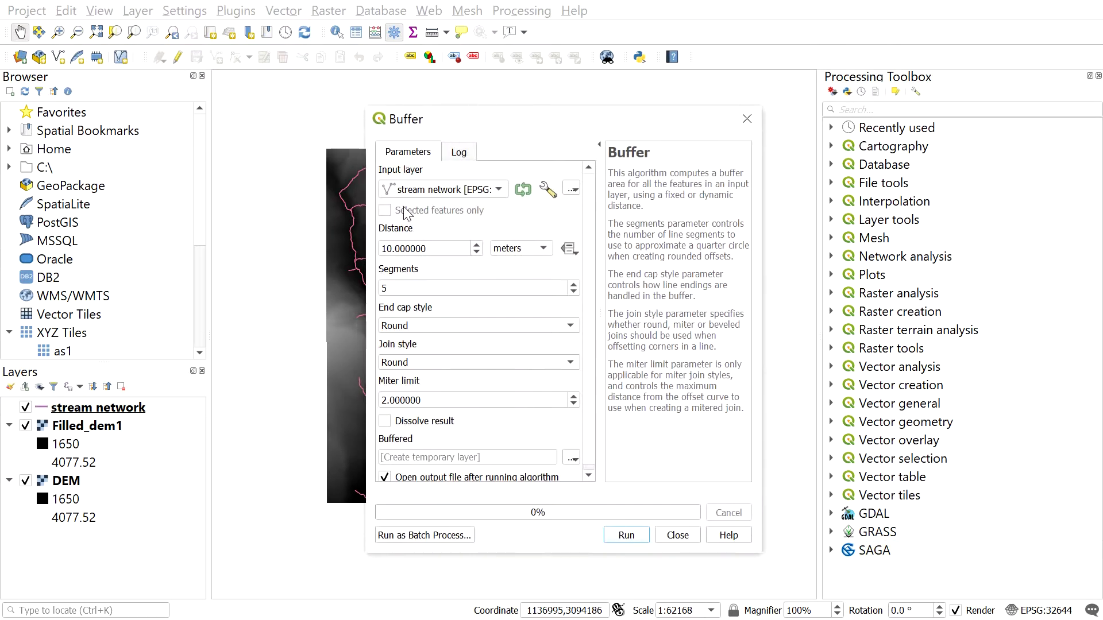
click(747, 119)
Open SAGA's Vector general Fixed distance buffer tool from the Processing Toolbox.
click(831, 550)
scroll(839, 546, down, 7)
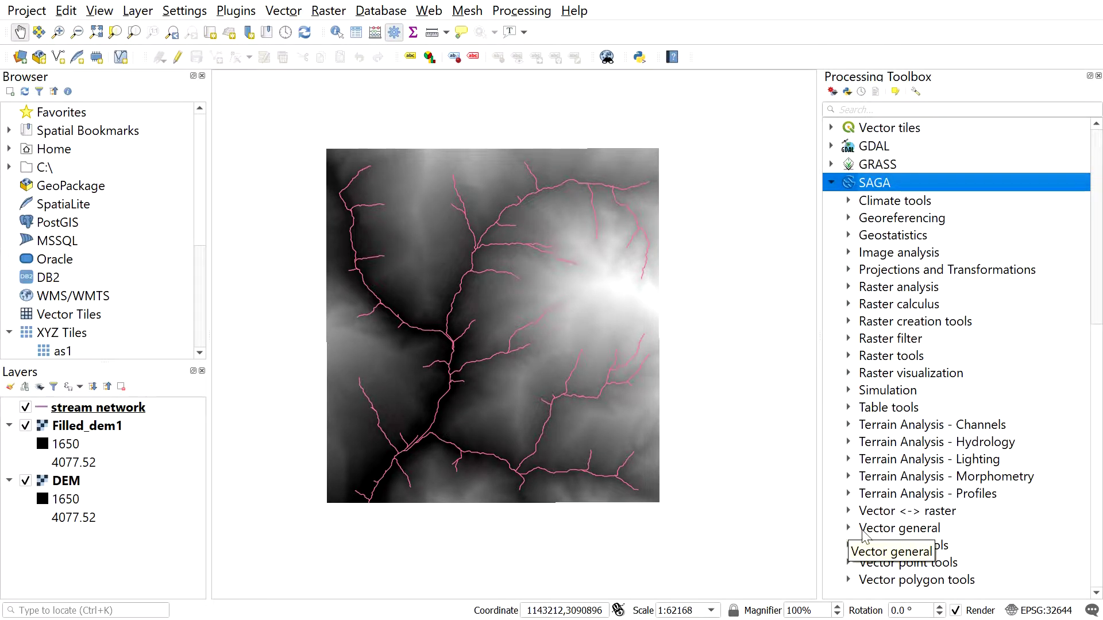
click(854, 530)
scroll(855, 533, down, 4)
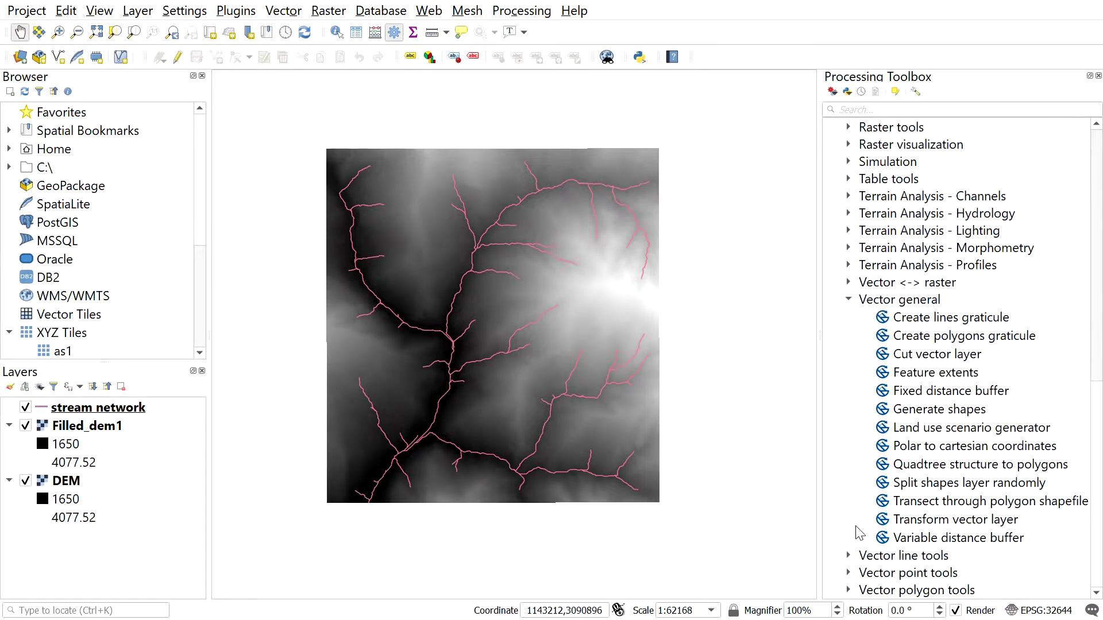
click(913, 393)
double_click(918, 396)
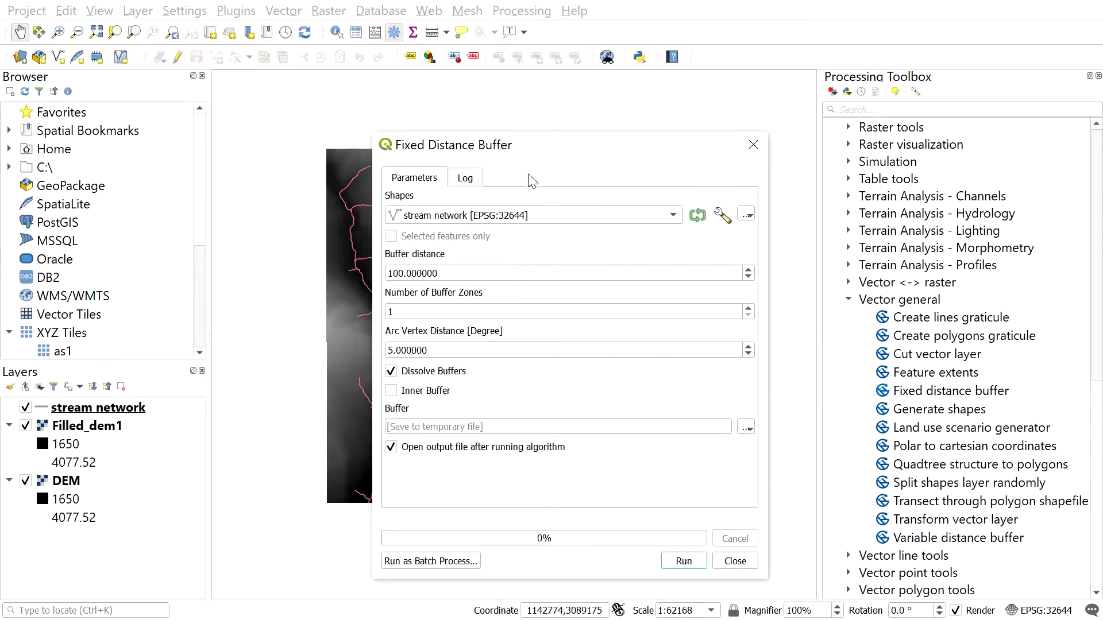
Buffer the stream network at distance 500 with five buffer zones.
drag(546, 147, 531, 110)
click(470, 178)
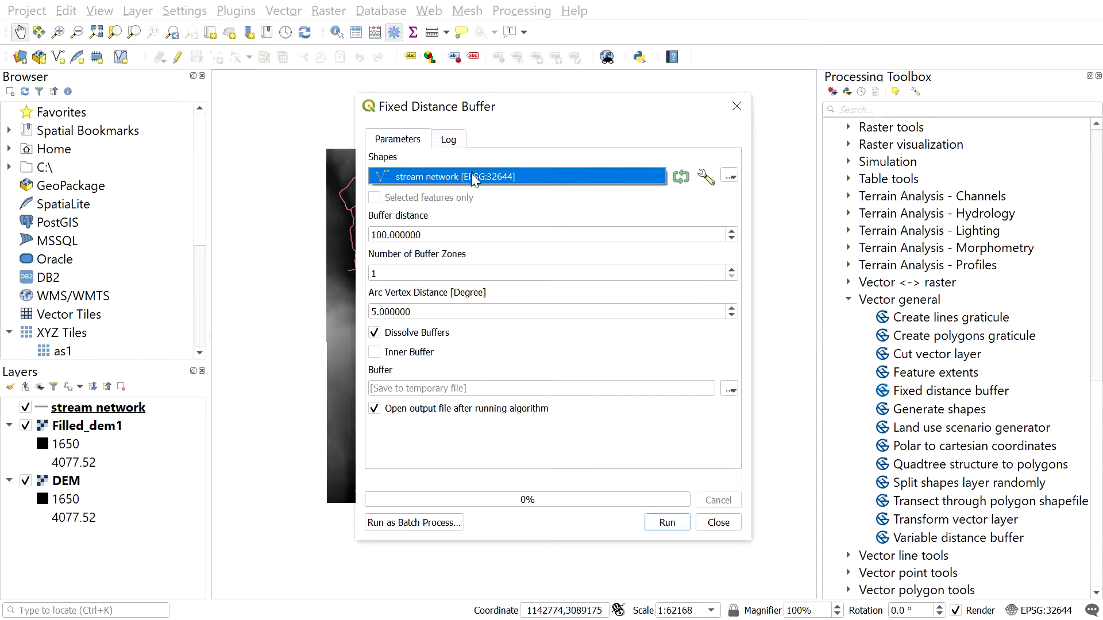
click(471, 173)
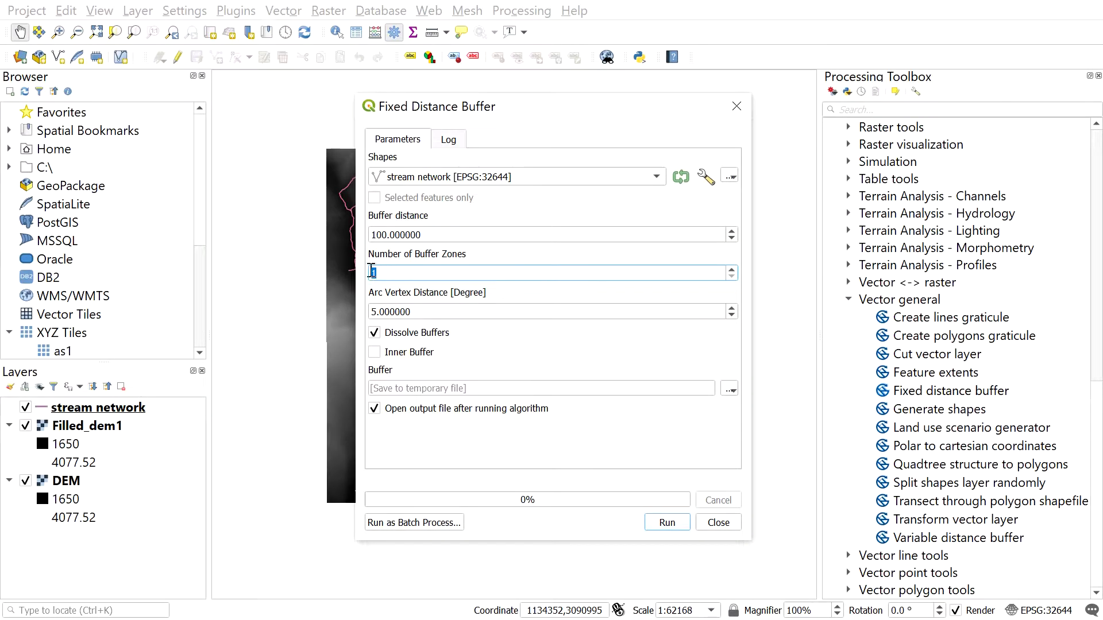
click(430, 235)
text(500)
click(388, 274)
text(6)
Run the fixed distance buffer, close it, and collapse the Vector general group.
click(668, 522)
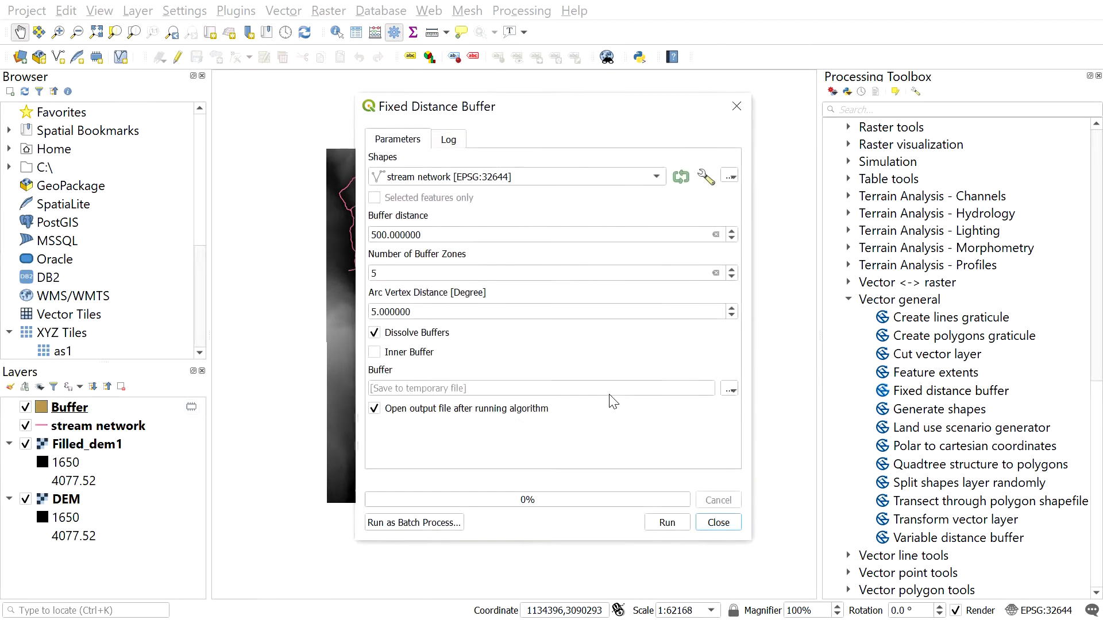
click(718, 523)
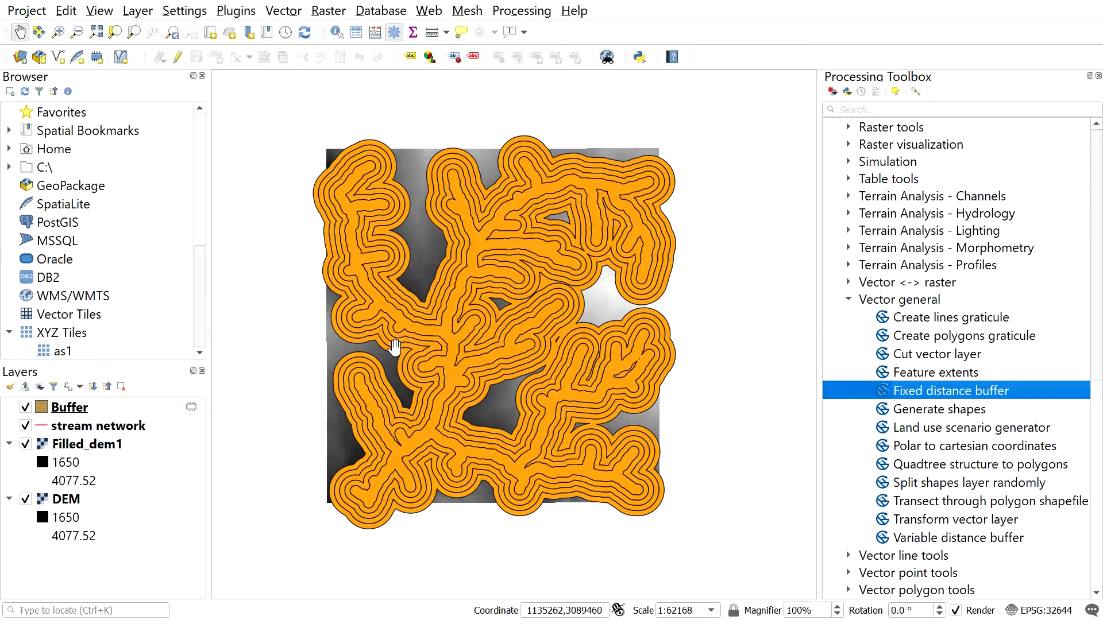
scroll(393, 360, down, 1)
scroll(393, 360, up, 1)
click(848, 300)
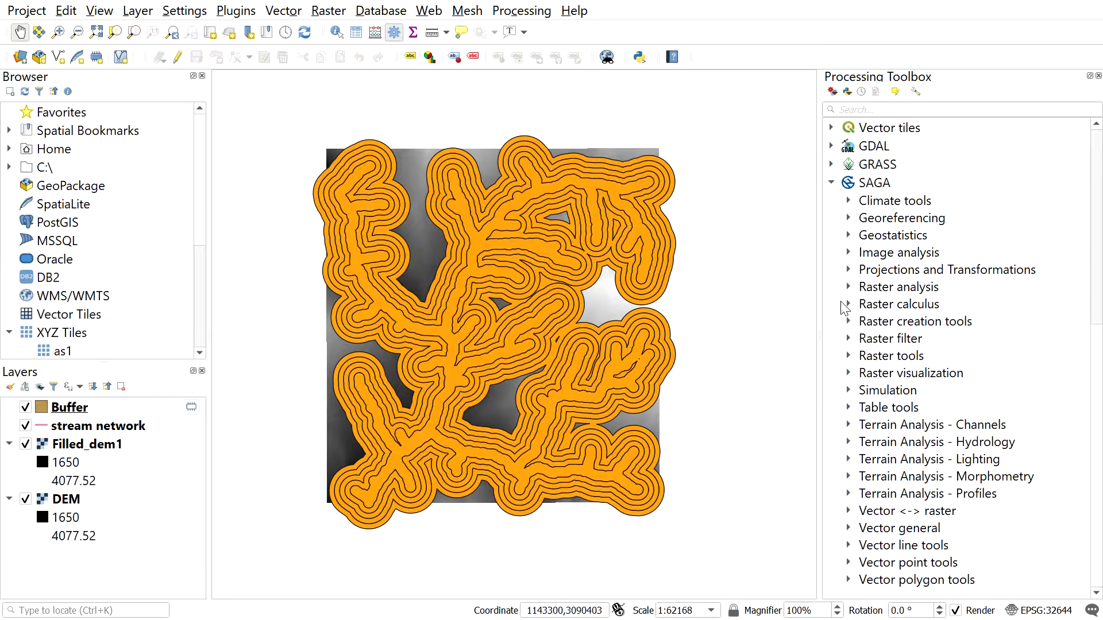
Move stream network above Buffer and open Buffer's attribute table in edit mode.
click(833, 184)
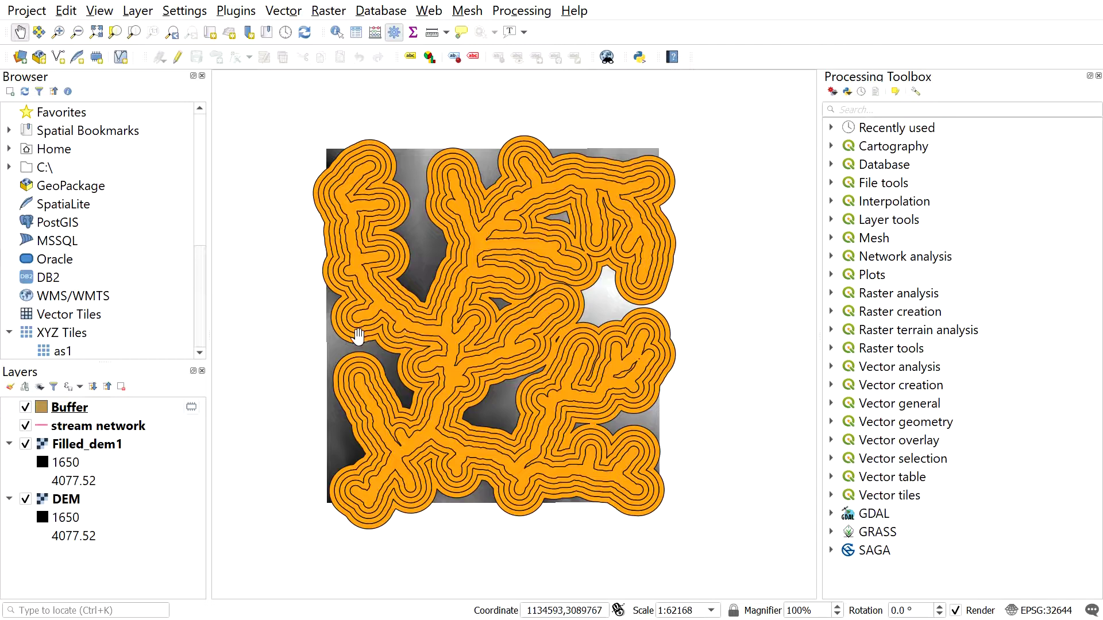
drag(119, 428, 123, 411)
right_click(88, 429)
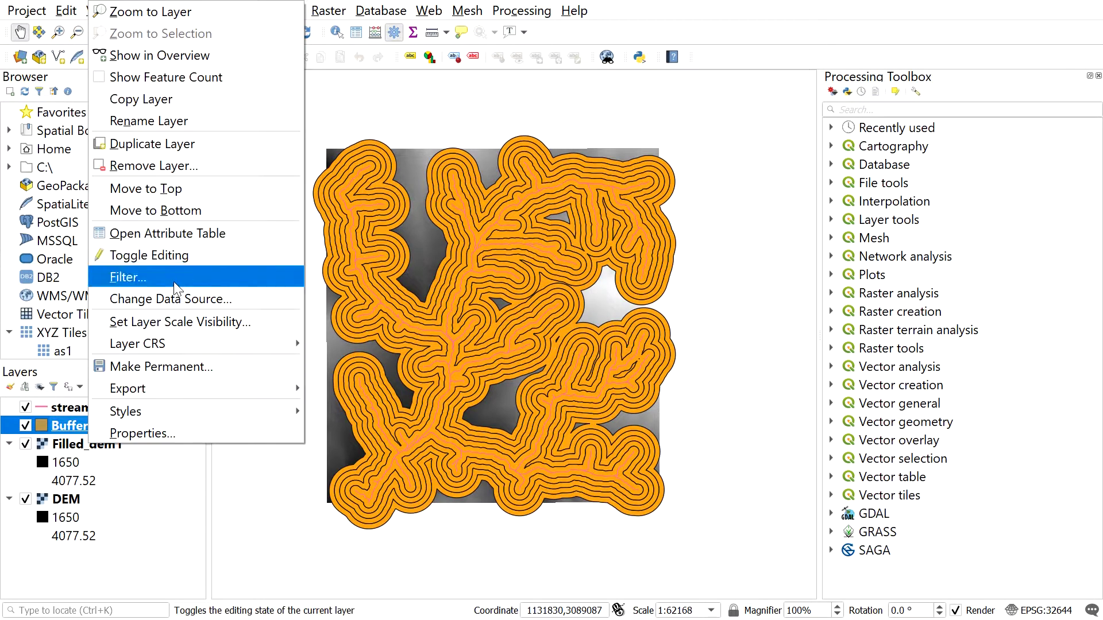
click(175, 235)
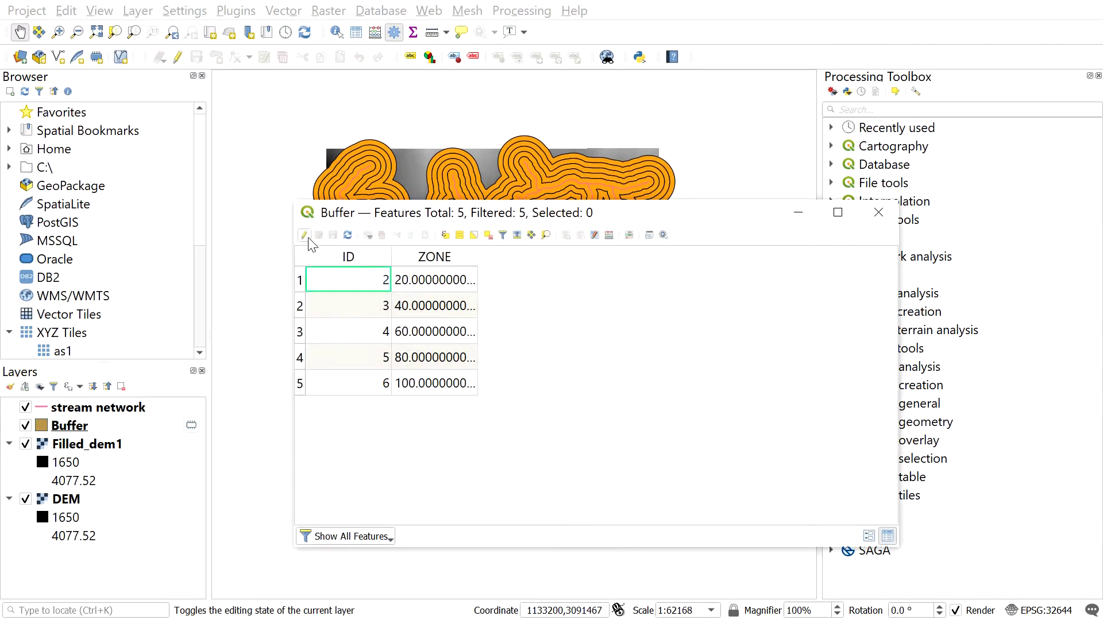
click(303, 235)
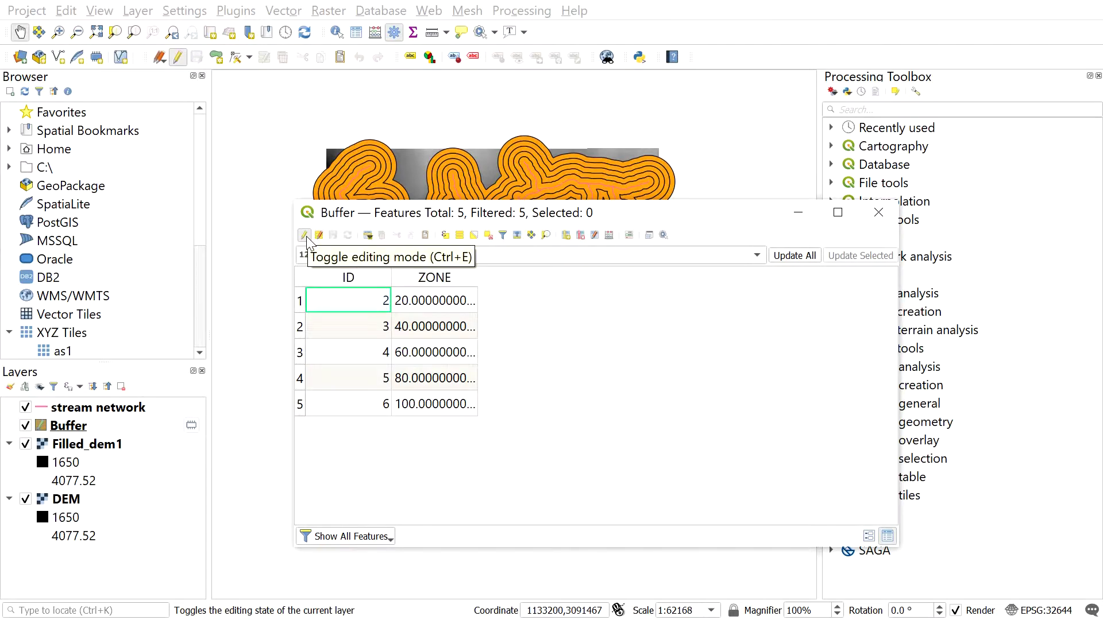
Enter ZONE values 100, 200, 300, 400 and 500 for the five buffer rows.
double_click(450, 307)
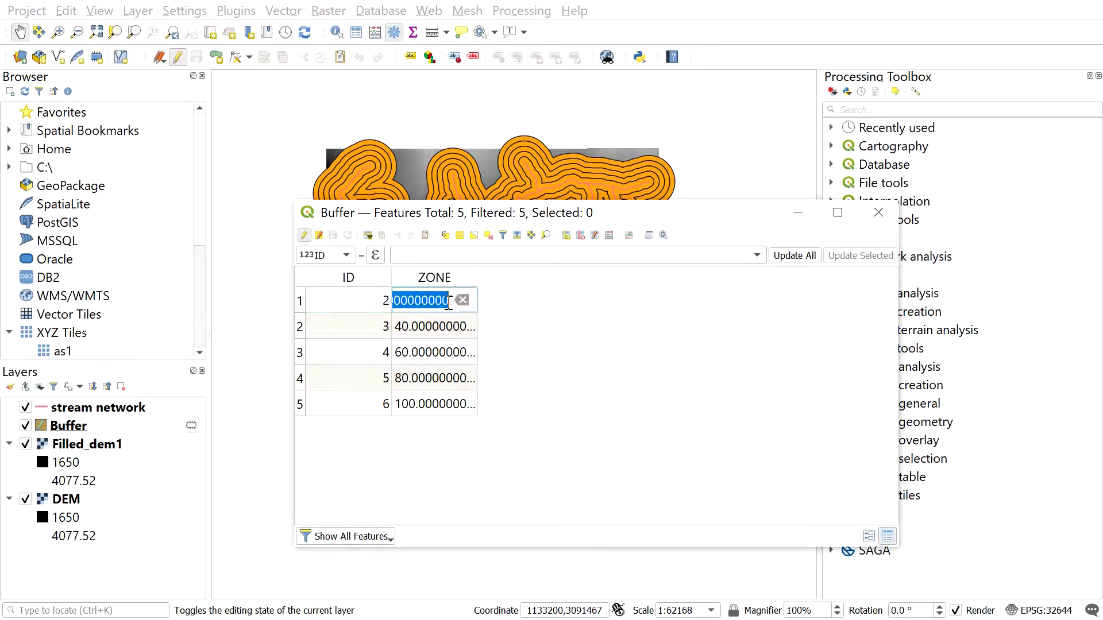
text(100)
double_click(439, 327)
drag(409, 214, 691, 238)
double_click(592, 323)
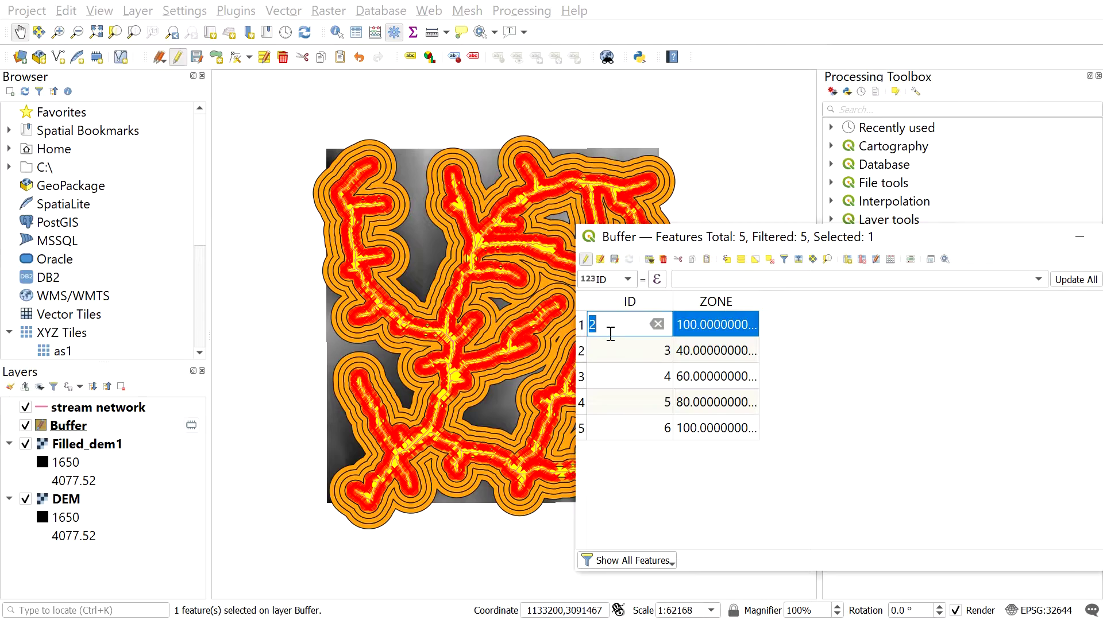
double_click(697, 328)
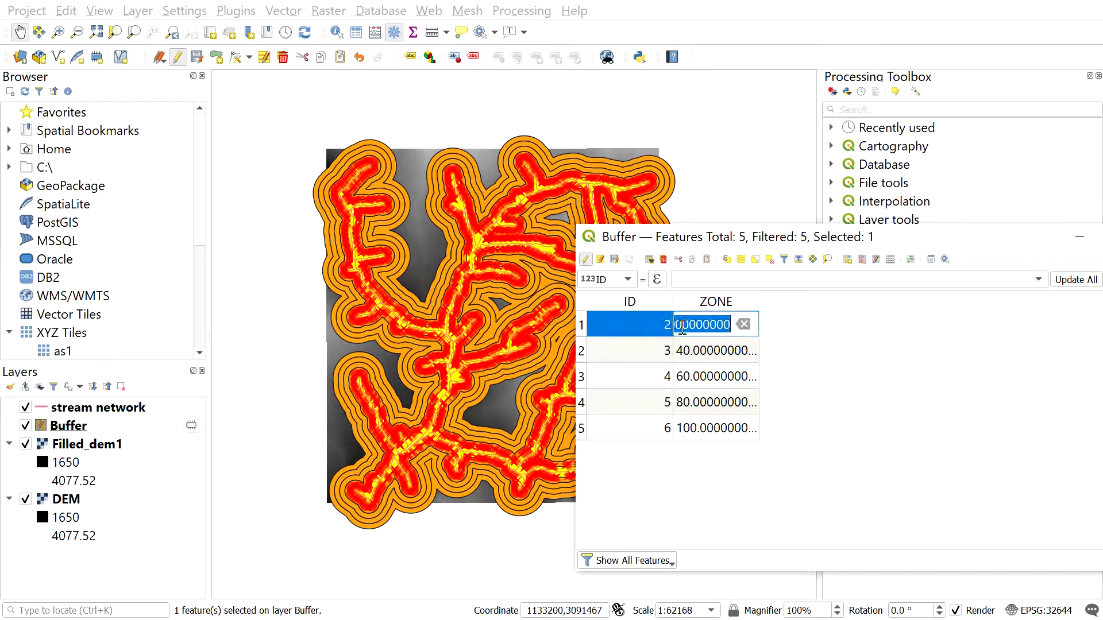
double_click(694, 358)
text(2)
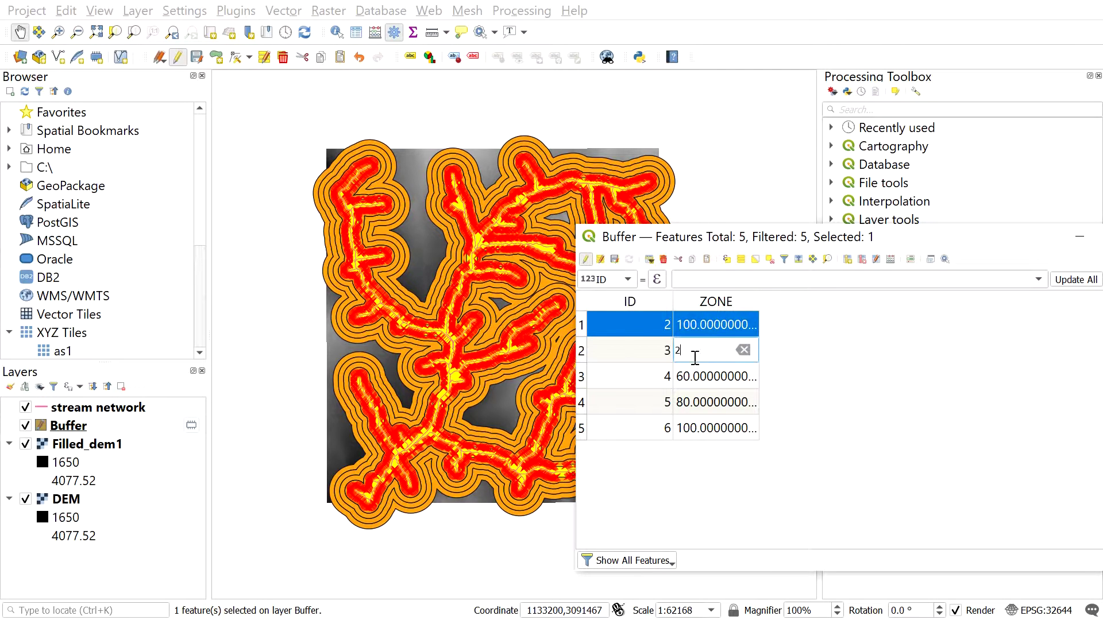
text(00)
double_click(691, 375)
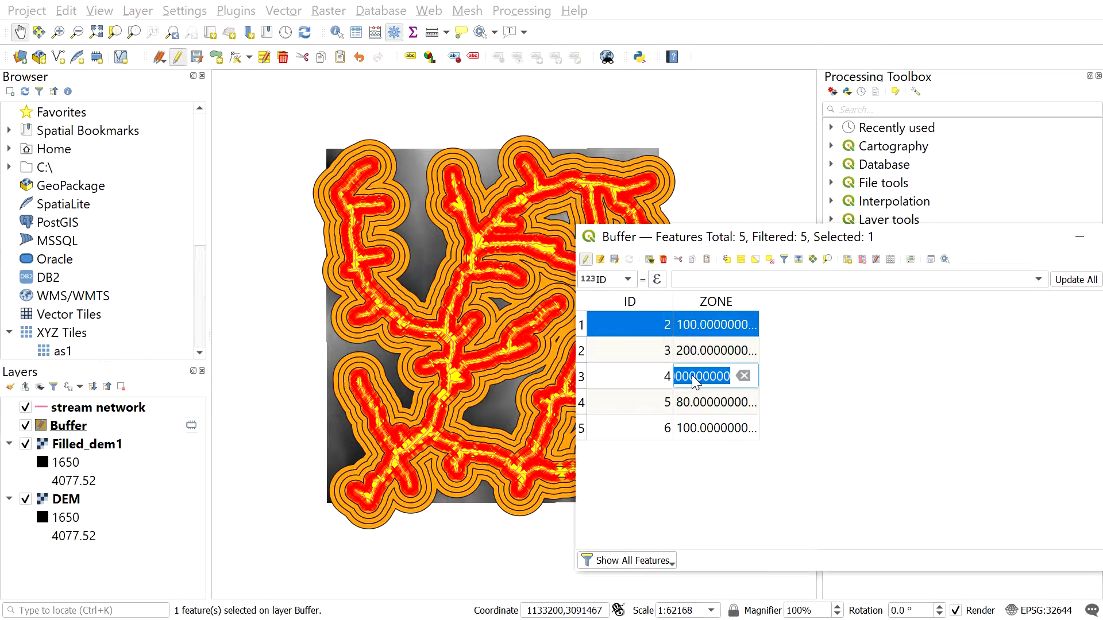
text(300)
double_click(697, 402)
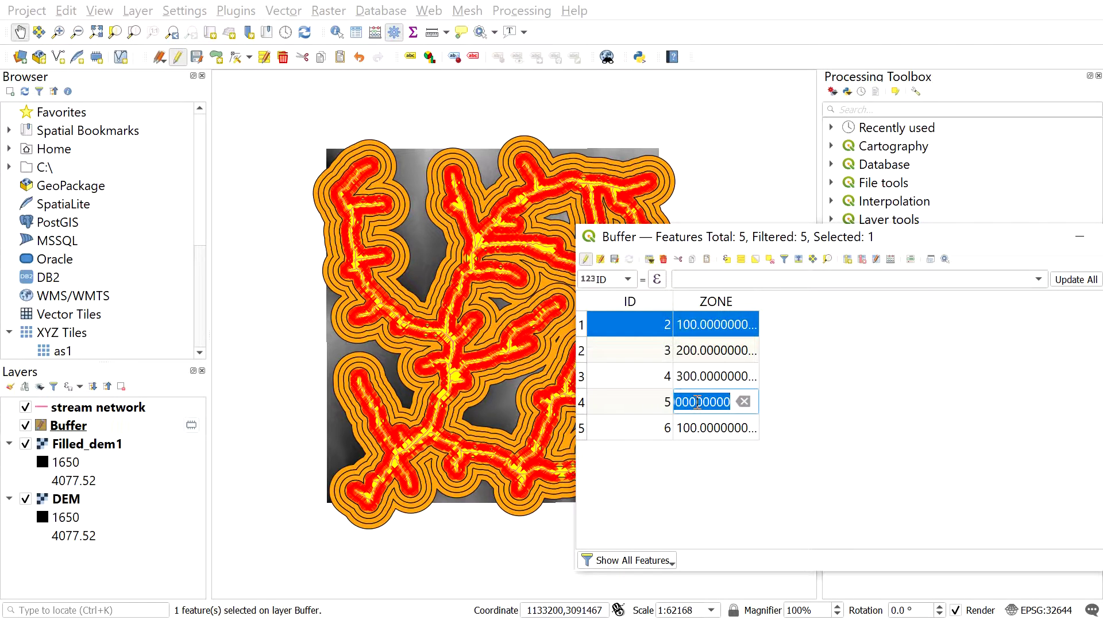
text(400)
double_click(697, 429)
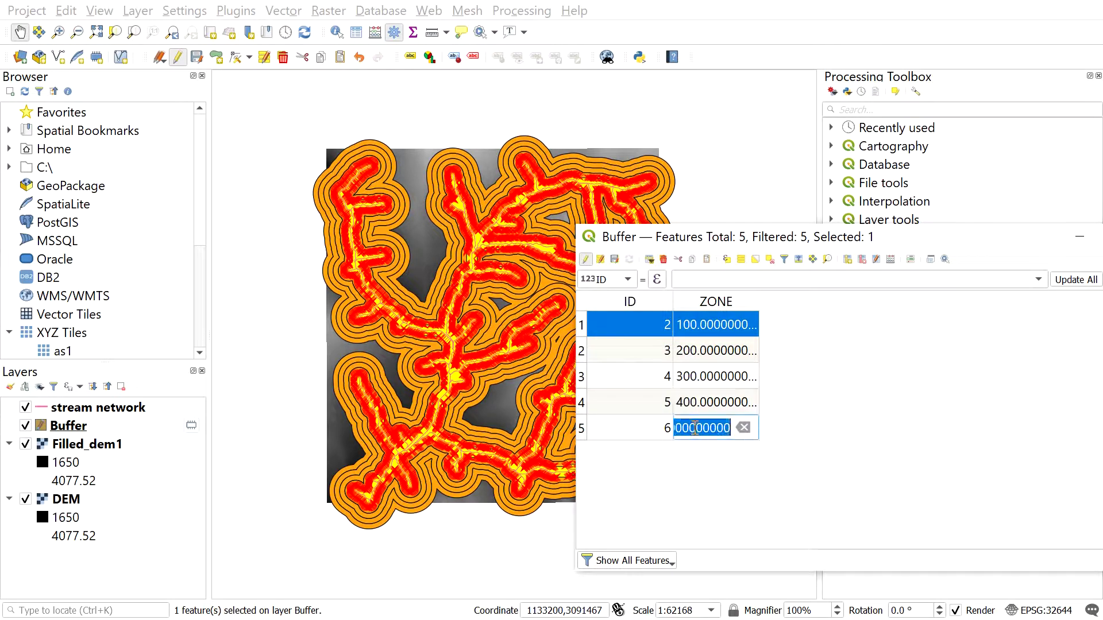
text(5)
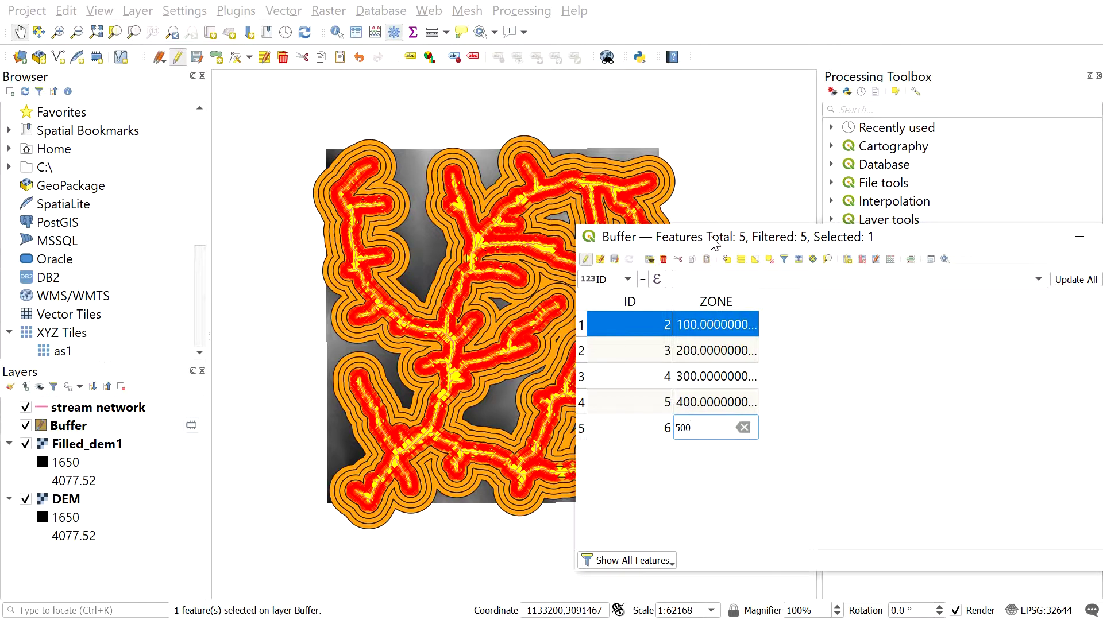
double_click(695, 404)
double_click(692, 426)
Stop editing and save the ZONE edits, deselect all, and close the attribute table.
click(586, 259)
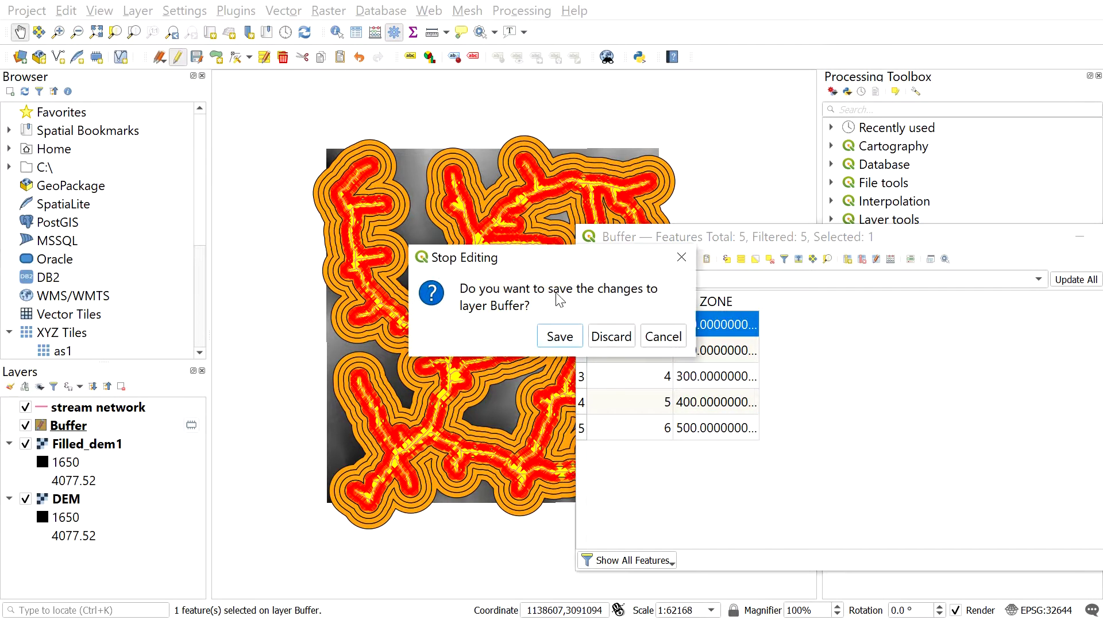
click(556, 335)
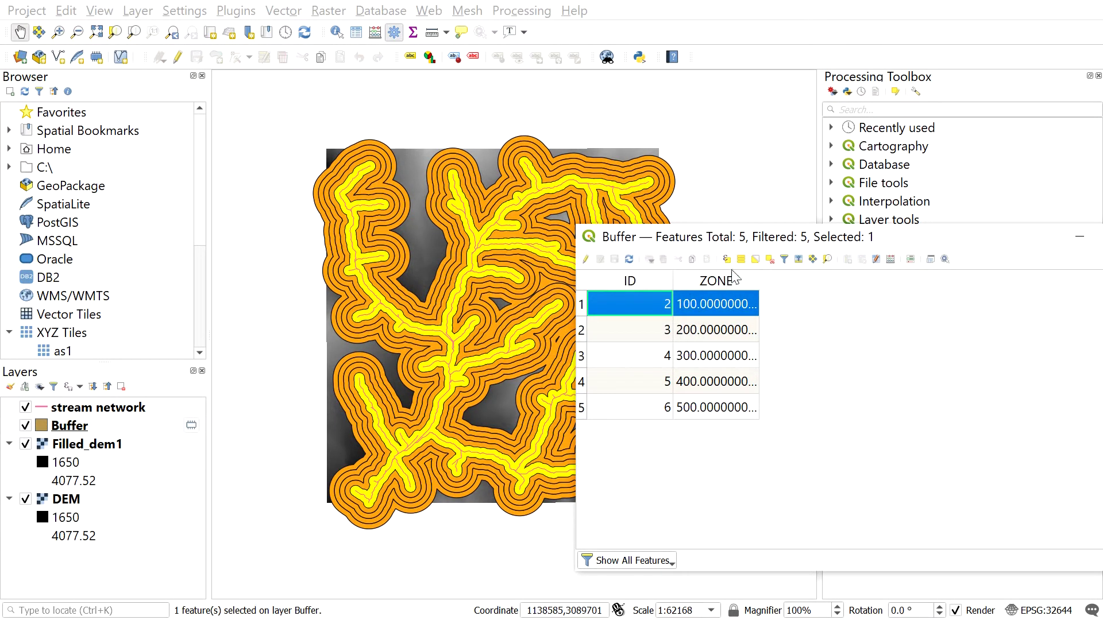
click(770, 259)
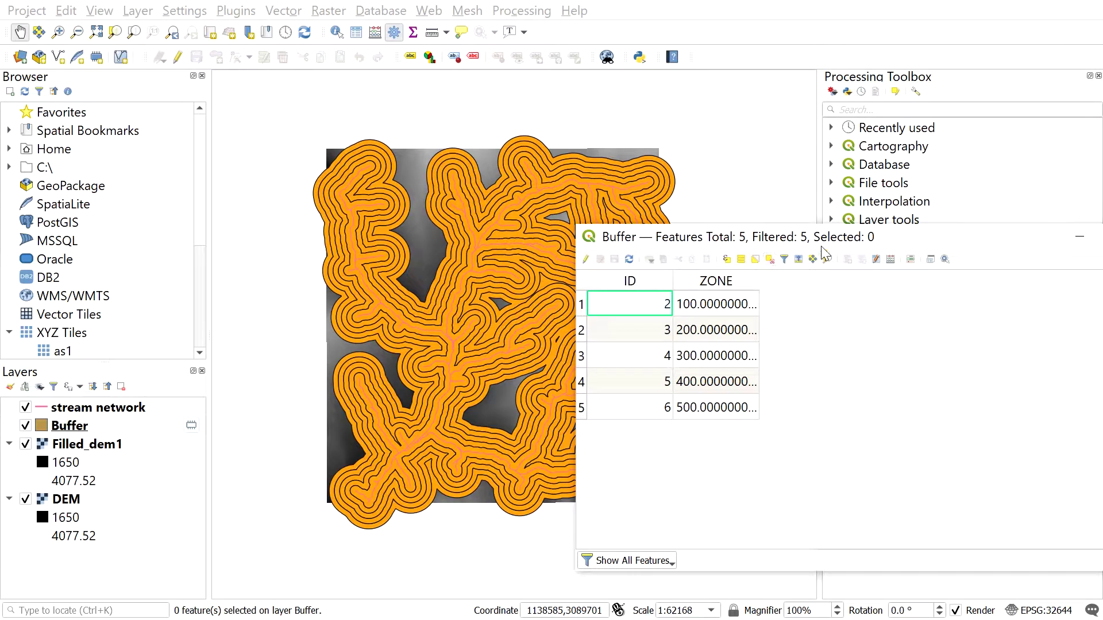
drag(823, 248, 511, 259)
click(839, 249)
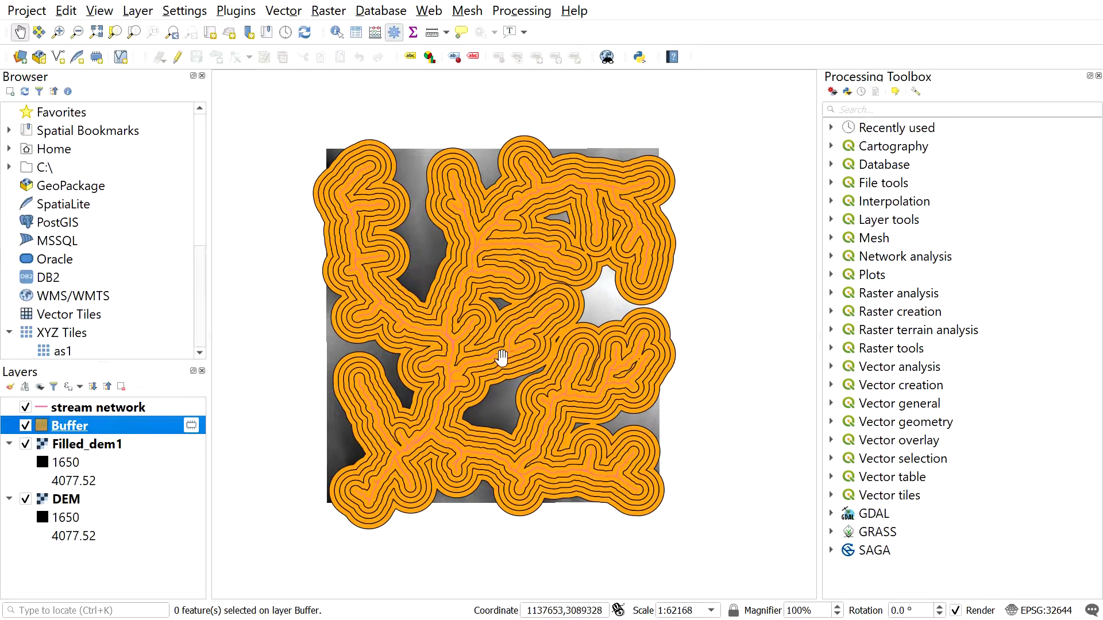
Style the Buffer layer Categorized on the ZONE field with classified colours.
drag(501, 357, 499, 357)
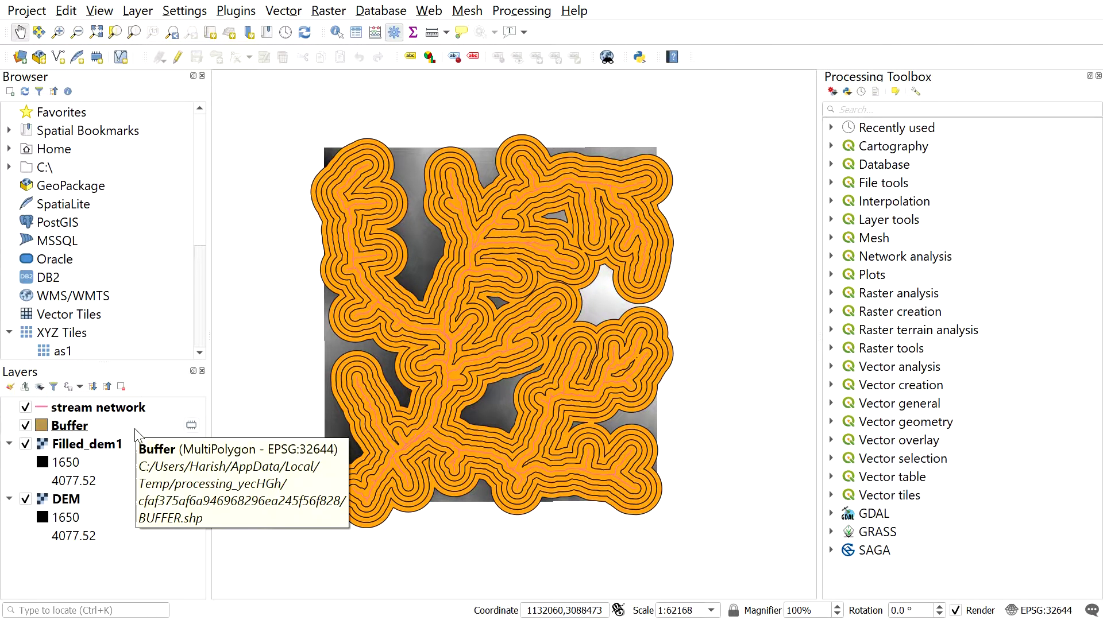
click(136, 428)
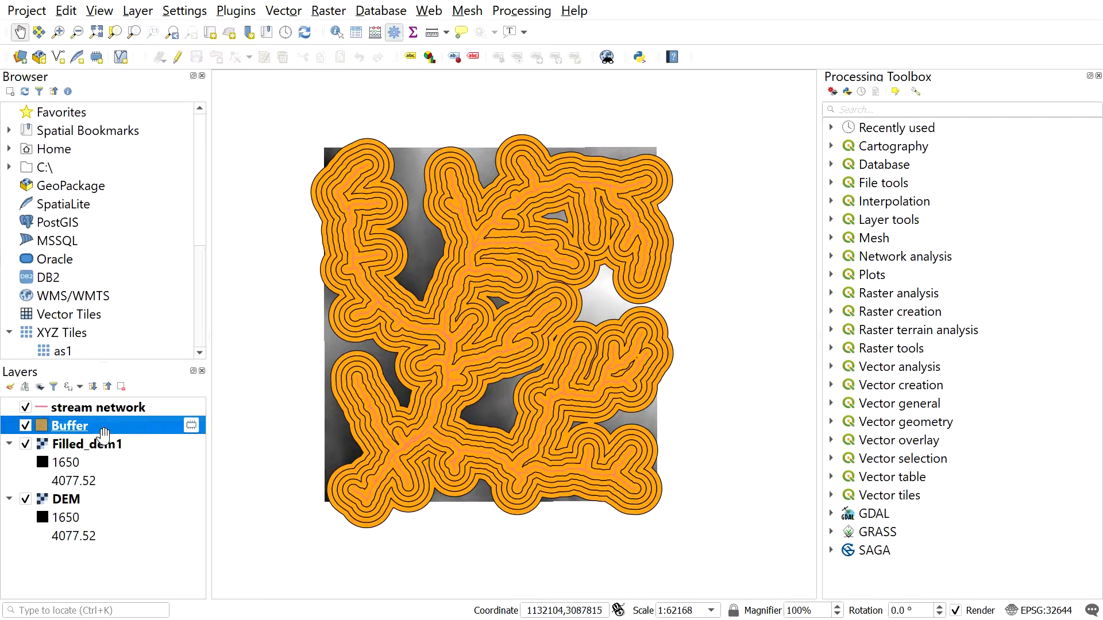
right_click(119, 426)
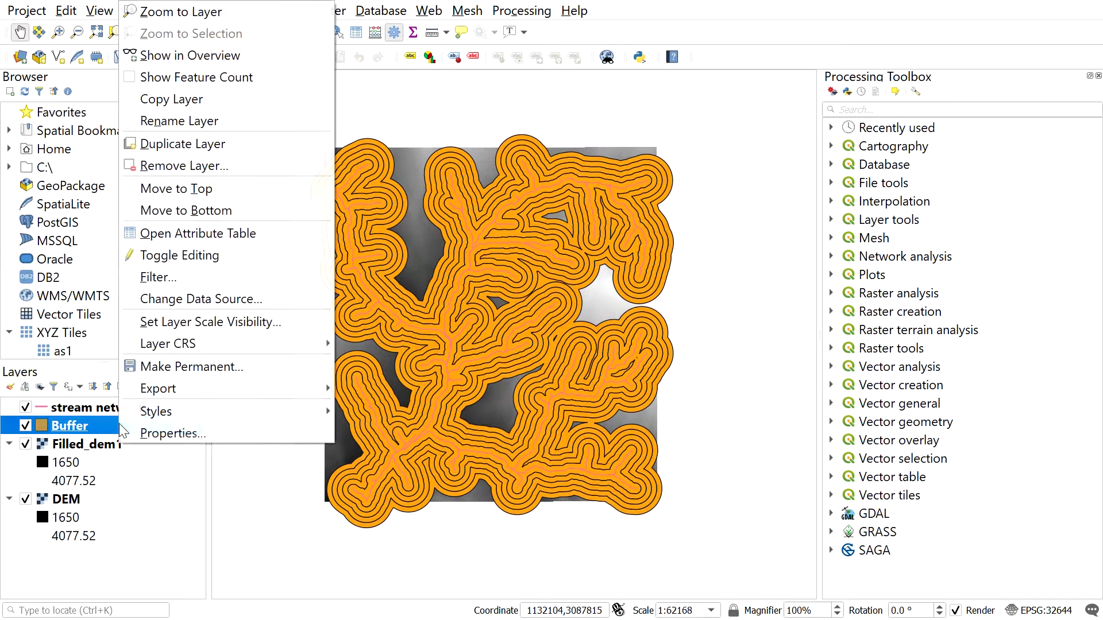
click(160, 435)
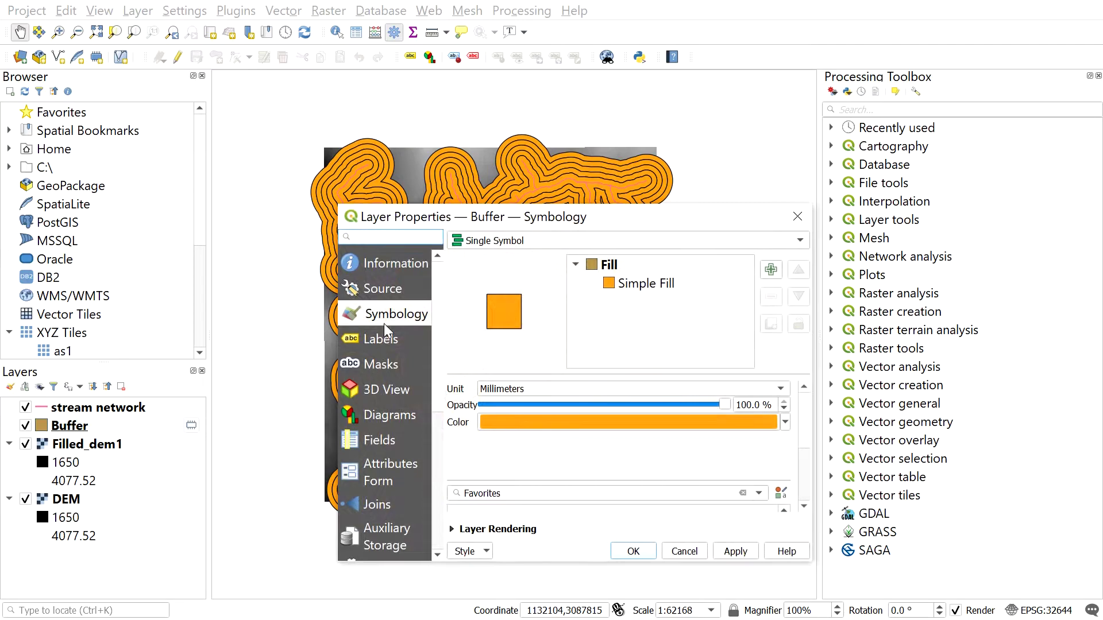
click(488, 241)
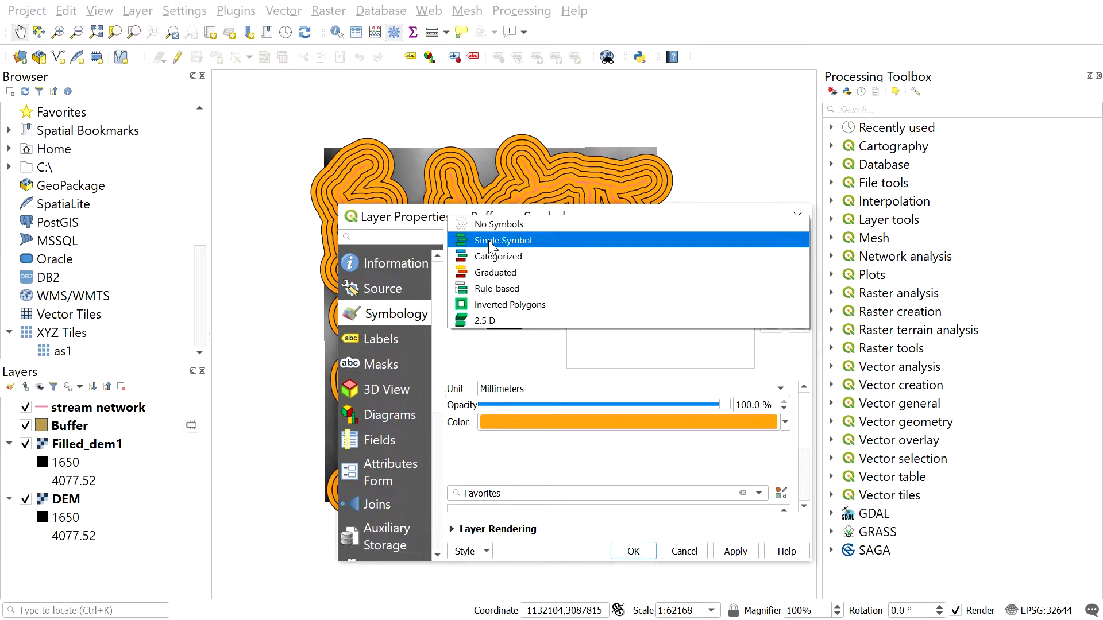
click(487, 257)
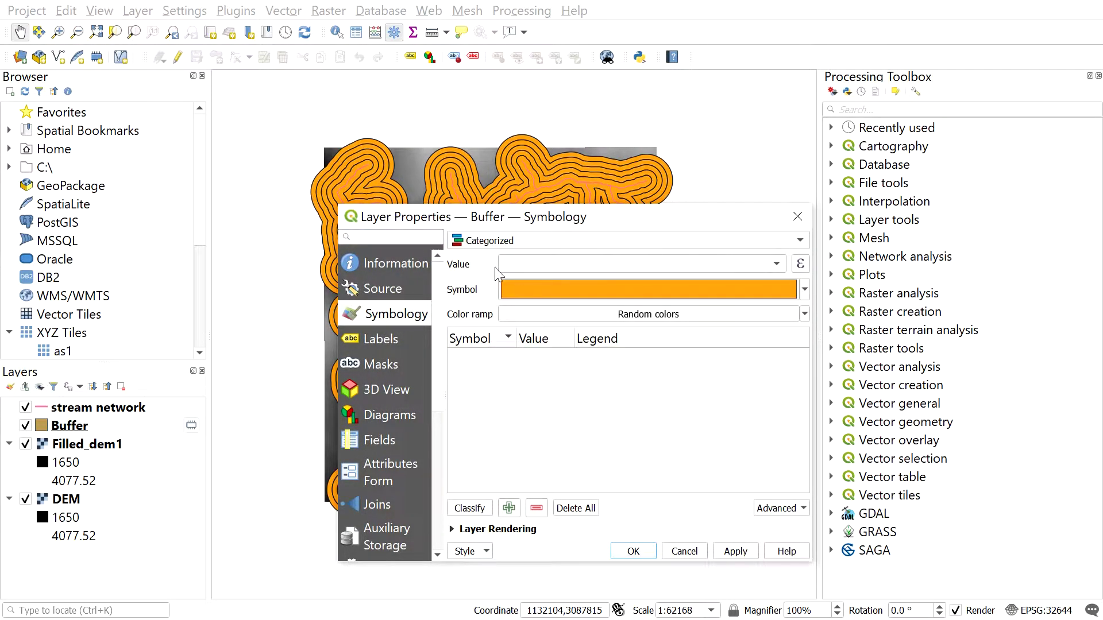
click(776, 264)
click(656, 303)
click(470, 509)
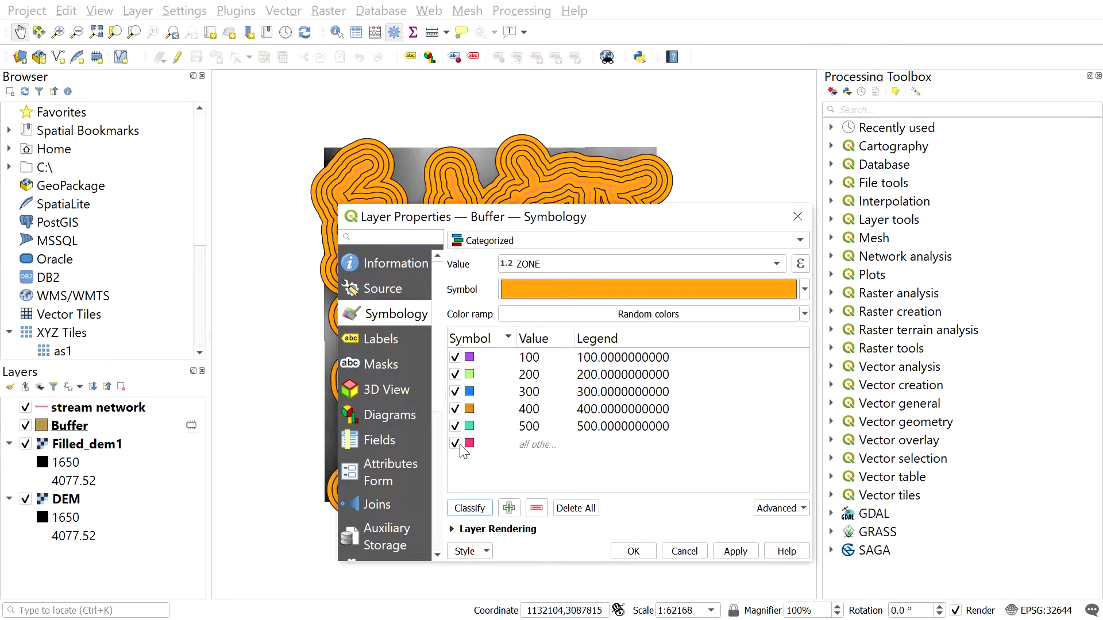
click(634, 553)
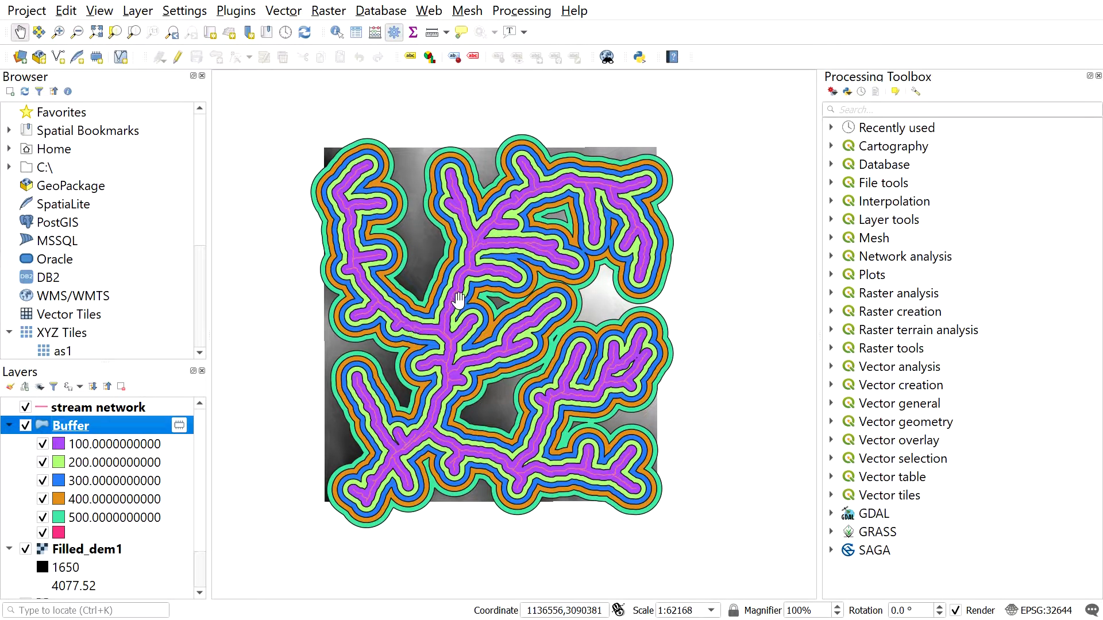
Rename the Buffer legend labels to 100m, 200m, 300m, 400m and 500m.
right_click(102, 428)
click(129, 434)
click(640, 358)
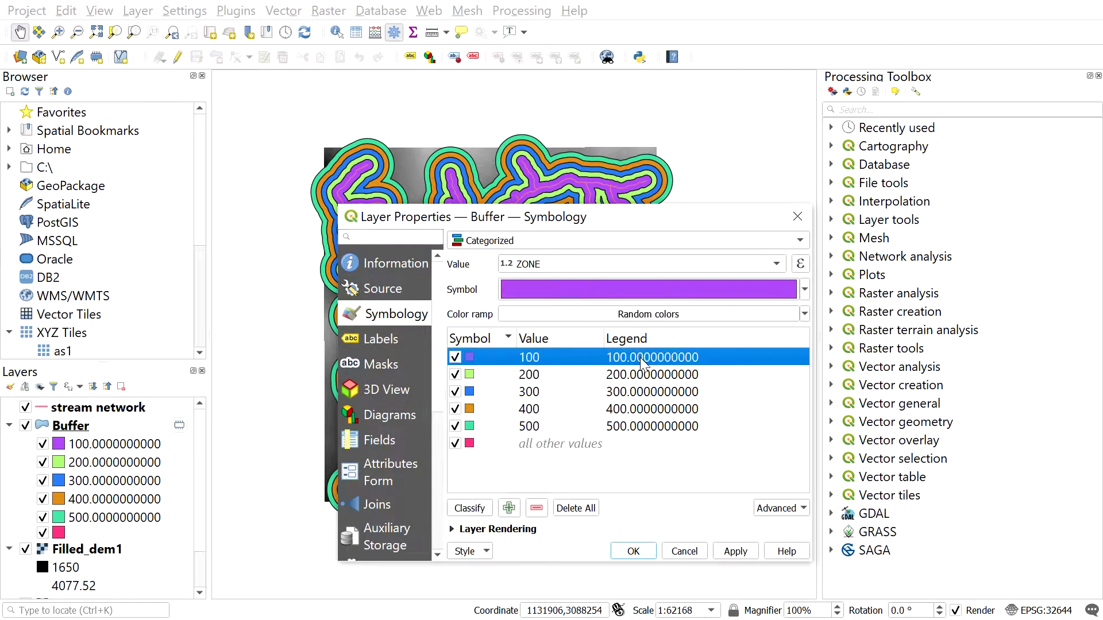
click(640, 358)
text(10)
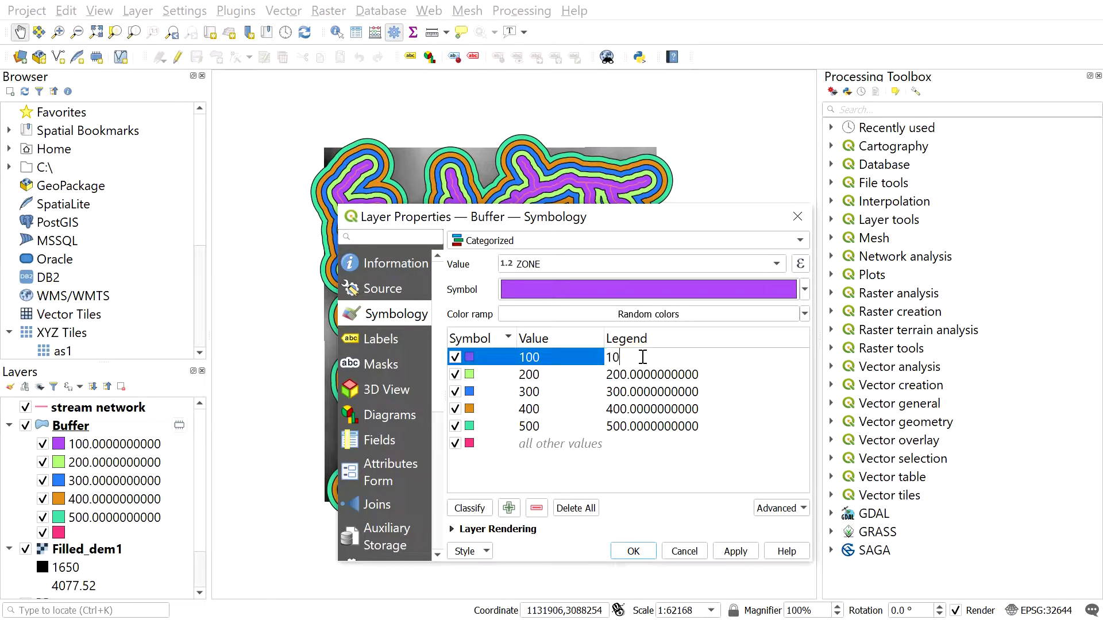
text(0m)
click(660, 374)
click(662, 375)
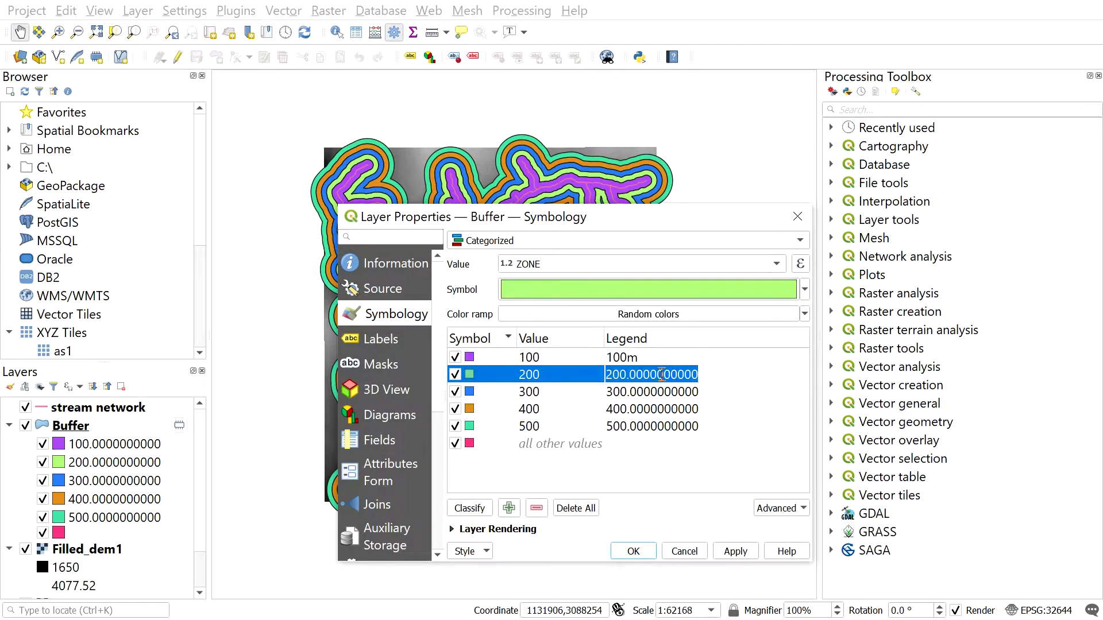
text(200m)
click(649, 391)
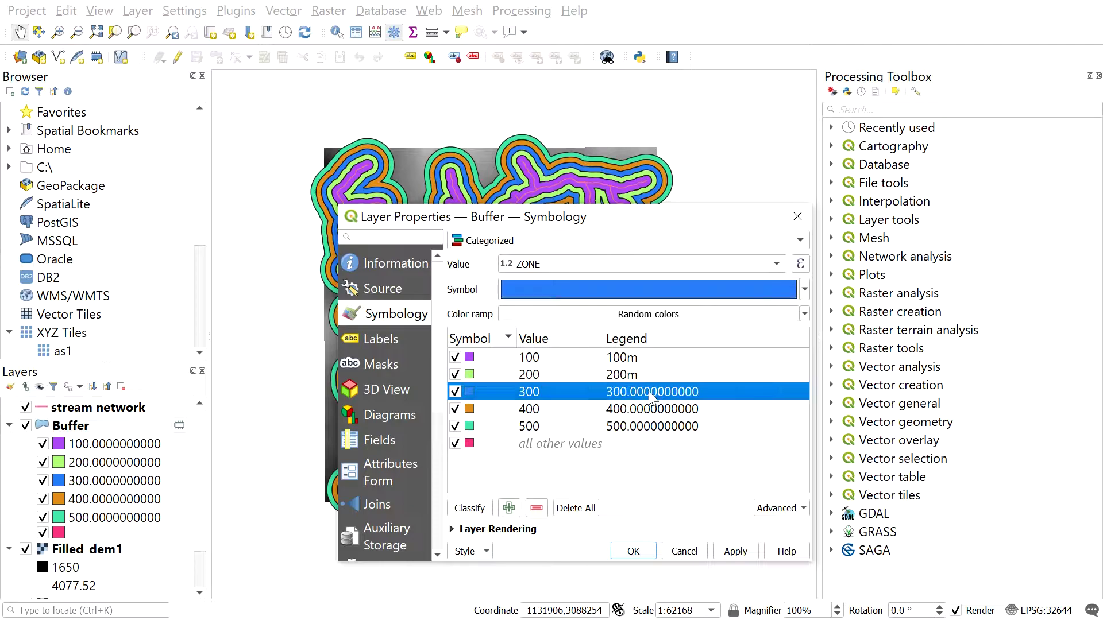
click(649, 391)
text(300m)
click(648, 409)
click(648, 409)
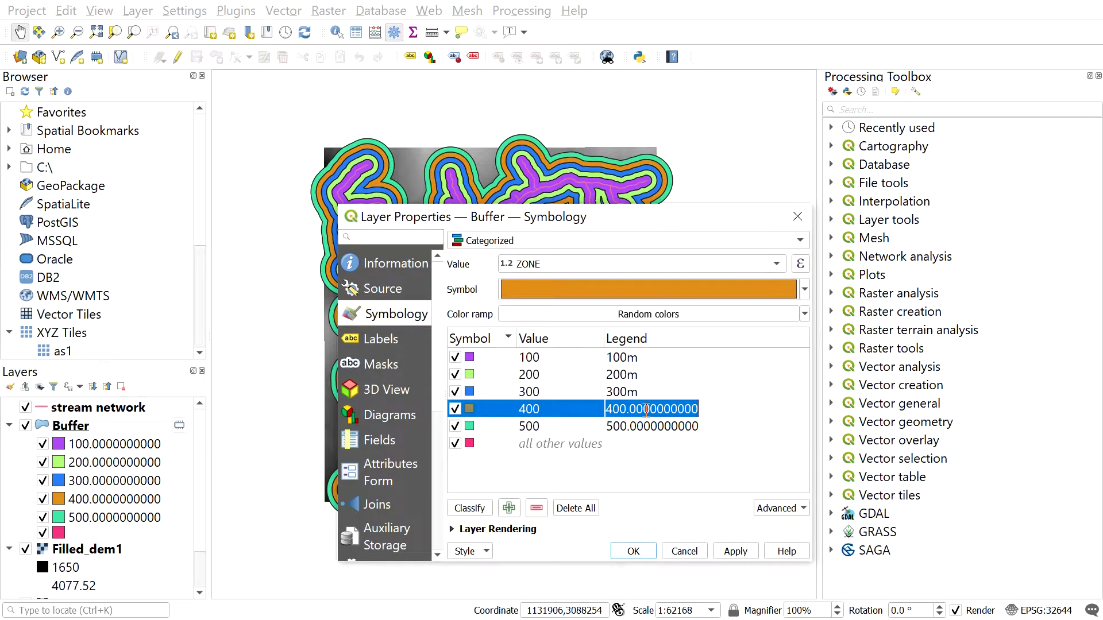
text(400m)
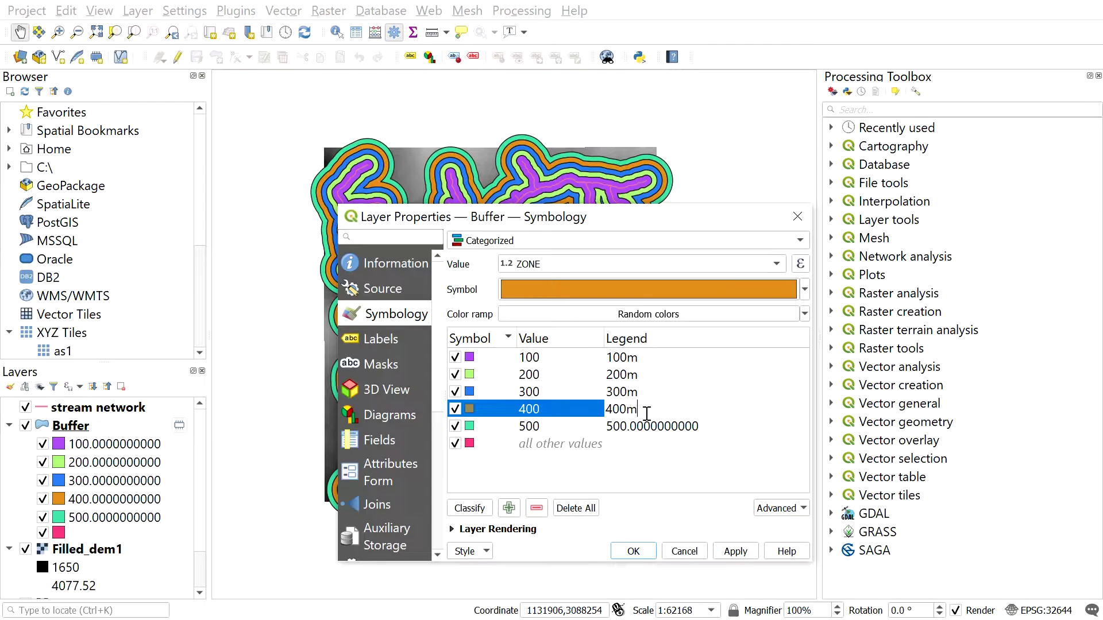
click(648, 426)
click(648, 426)
text(5)
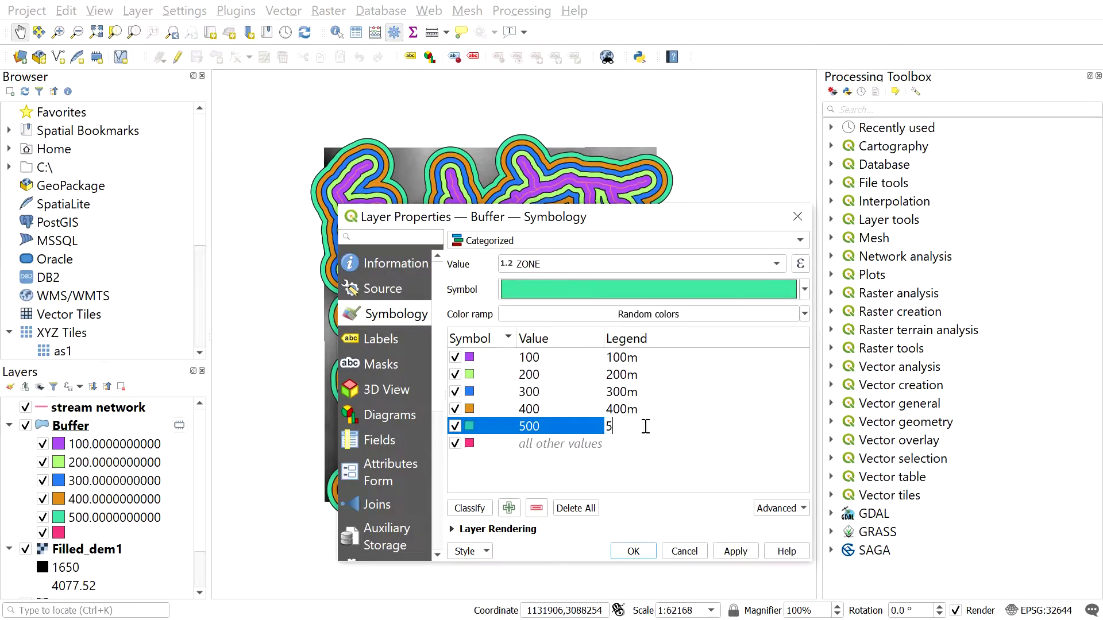
text(00m)
click(634, 551)
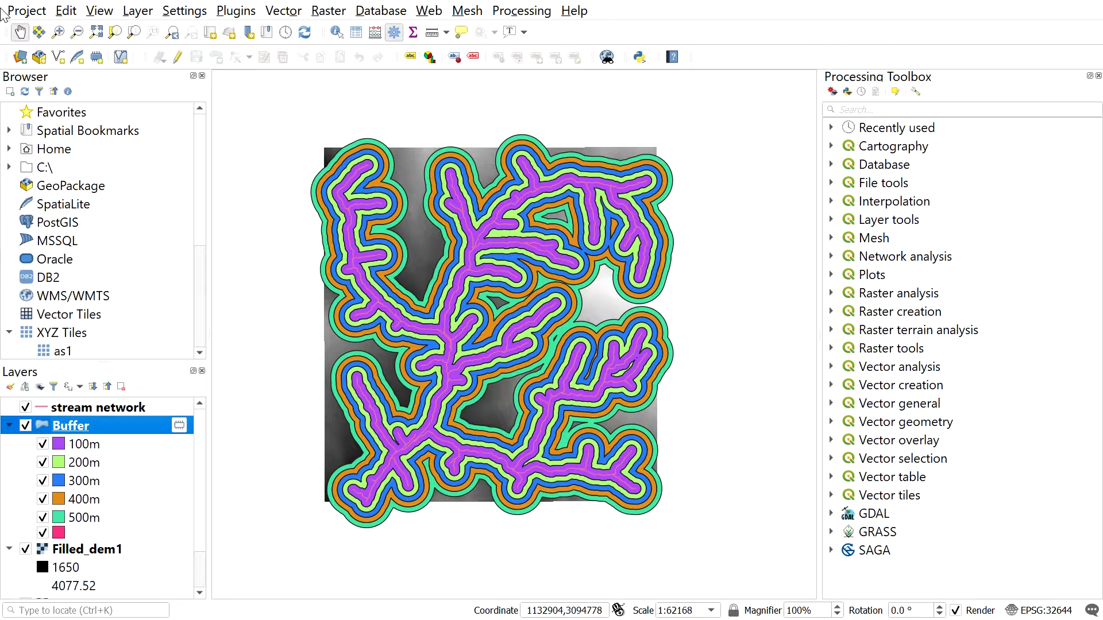
Create a new print layout from the Project menu titled 'Buffer stream'.
click(25, 12)
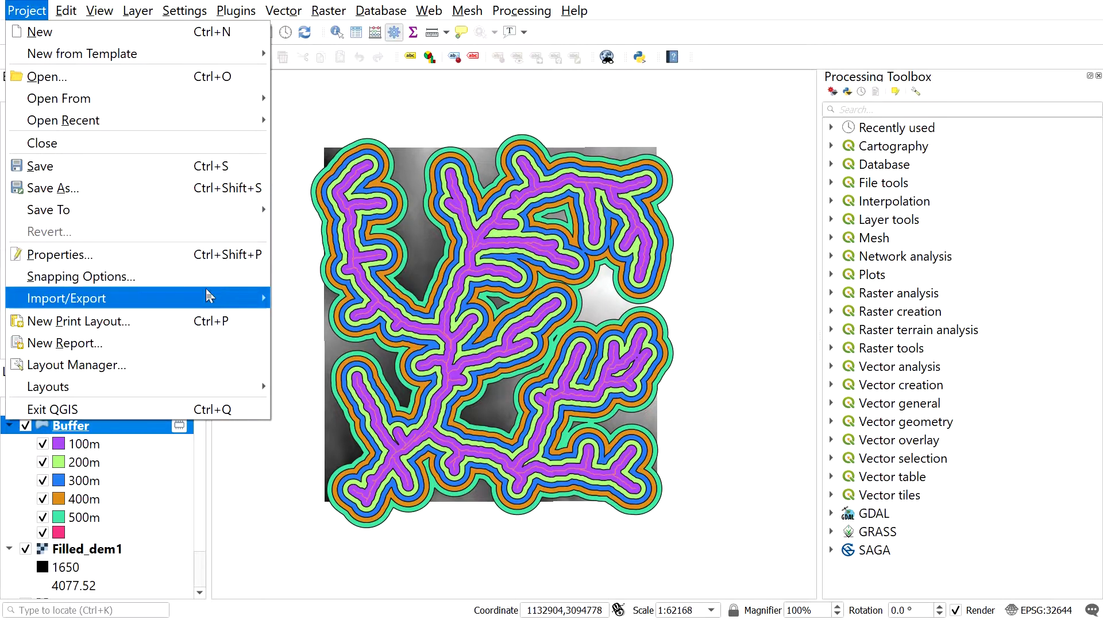
click(79, 321)
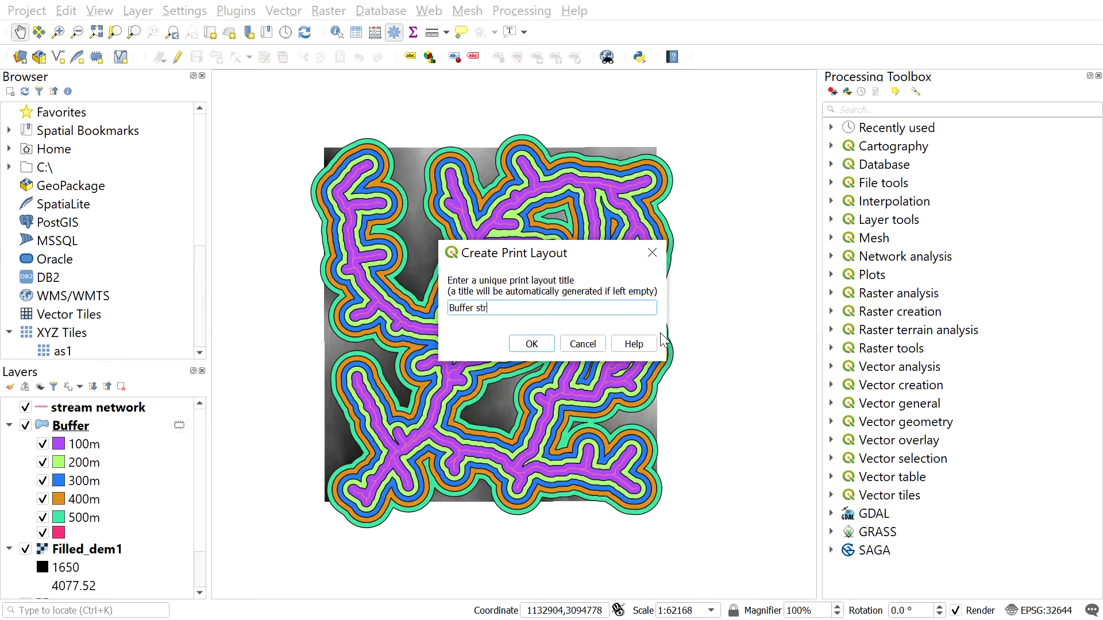
key(Return)
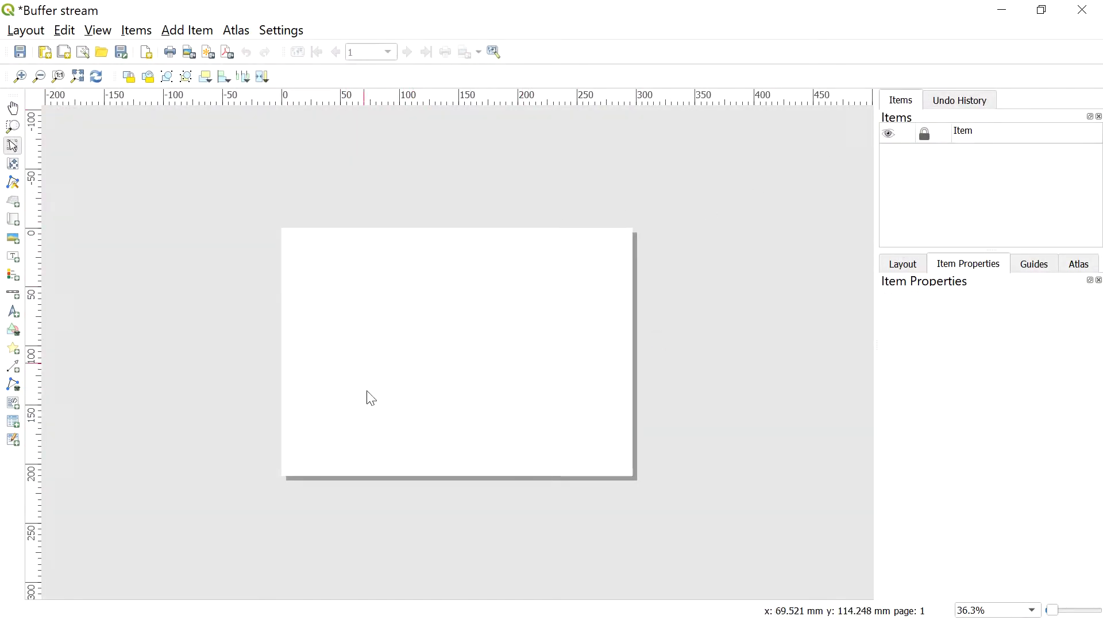
Add a map item drawn across the page and nudge its frame slightly right.
click(186, 32)
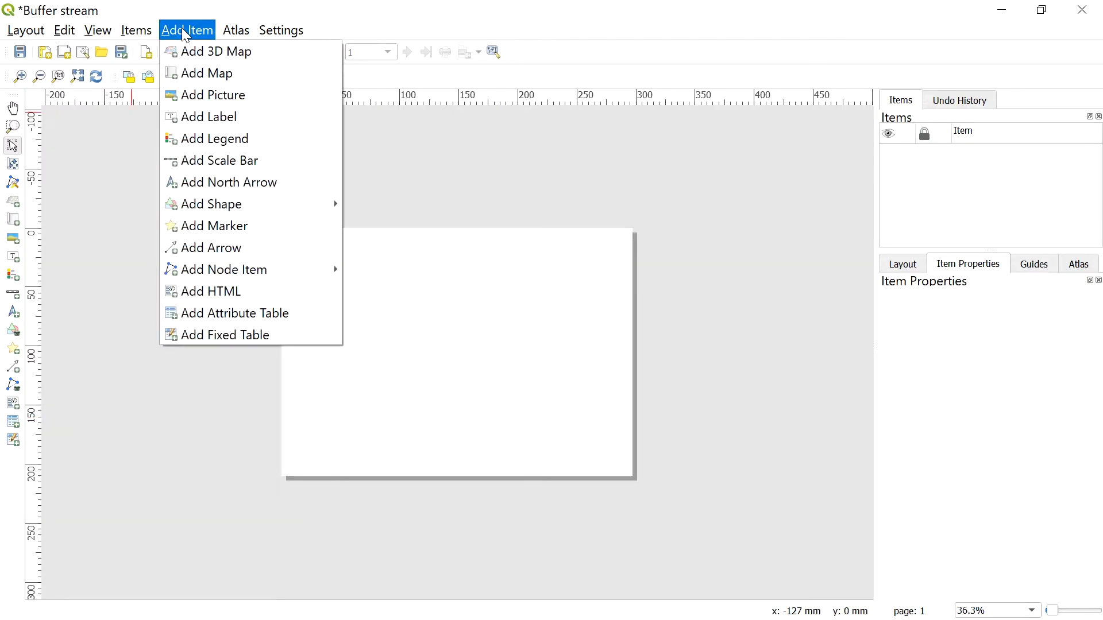
click(199, 74)
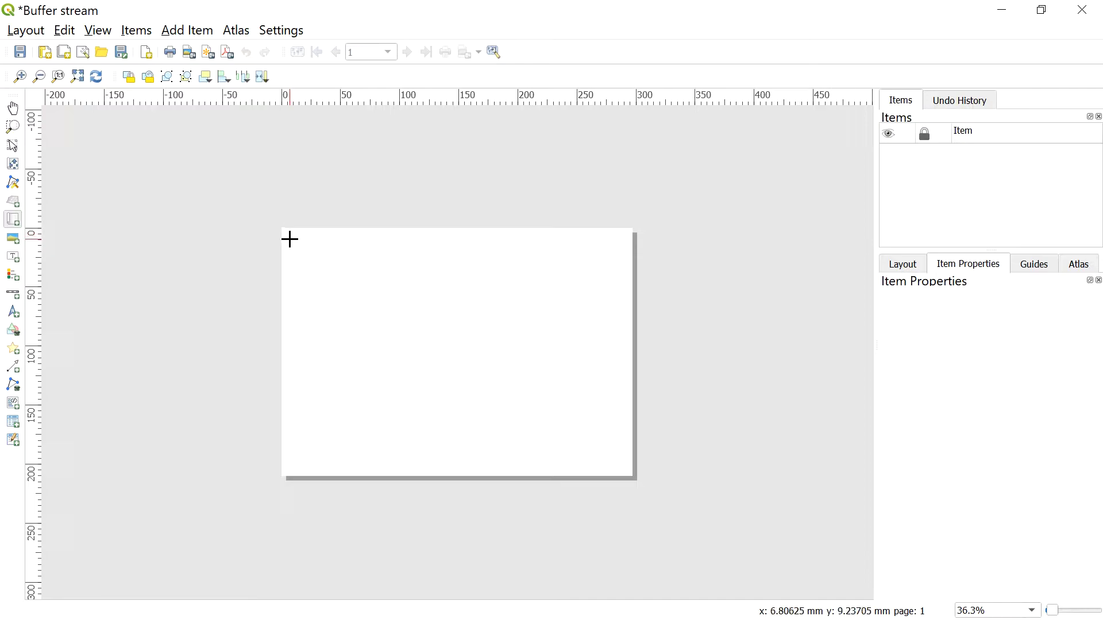
drag(290, 237, 626, 471)
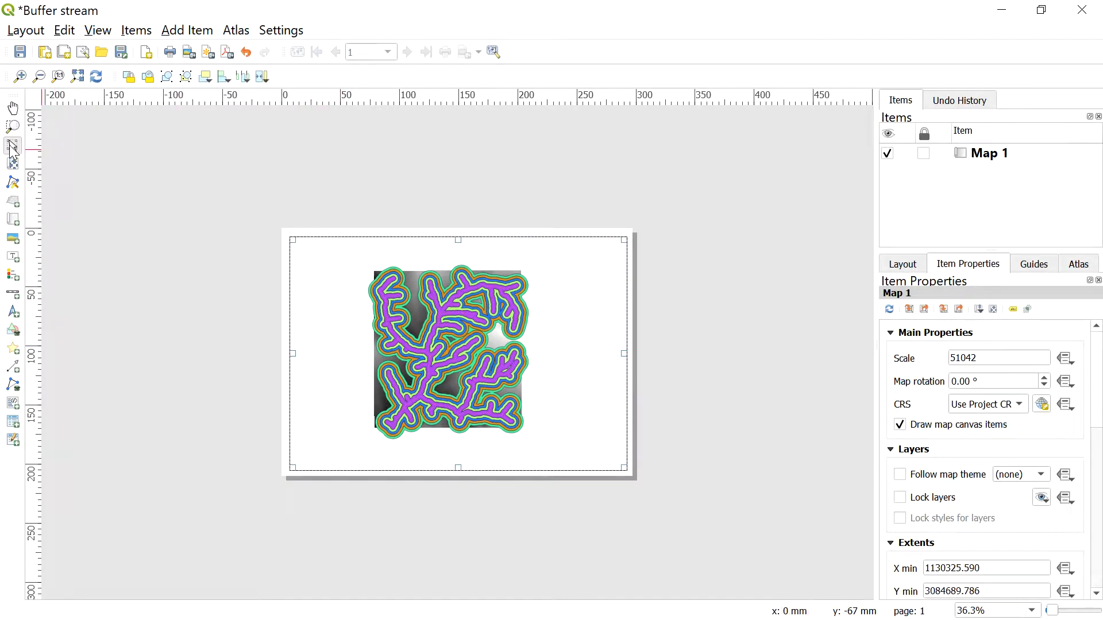
drag(335, 333, 332, 336)
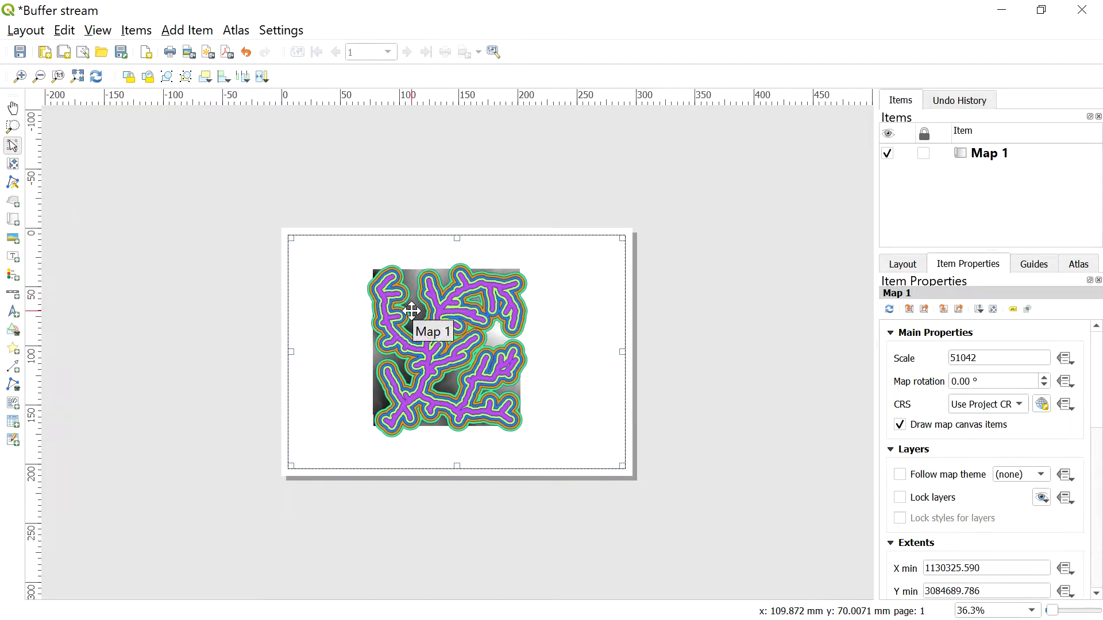
Set the map scale to 36000 after trying 45000 and 40000, then shift its contents right.
drag(1012, 363, 905, 368)
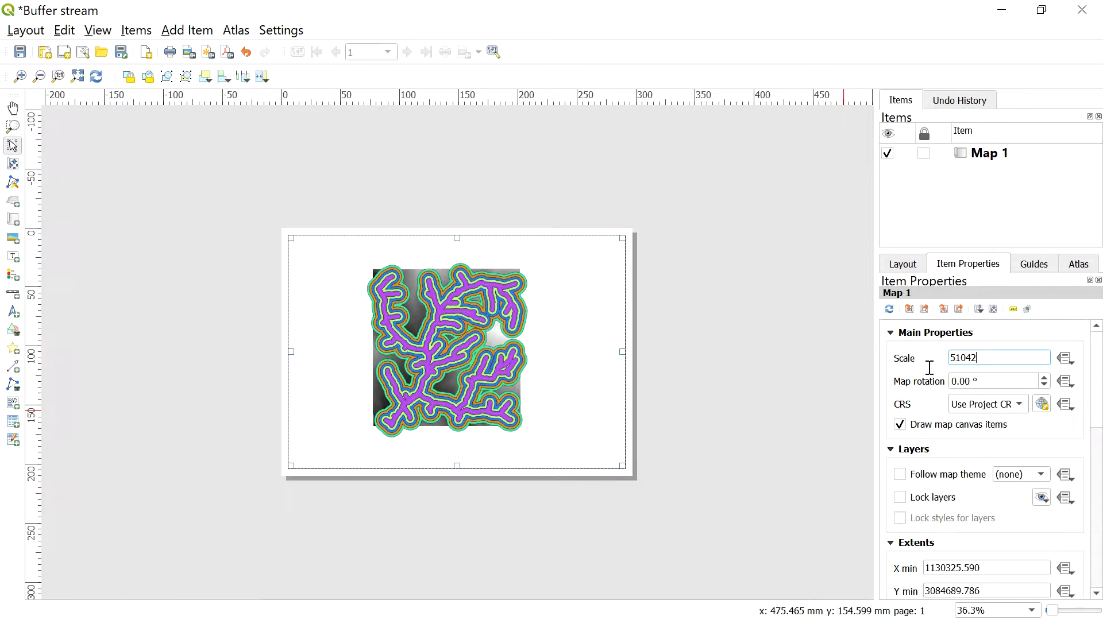
text(45000)
key(Return)
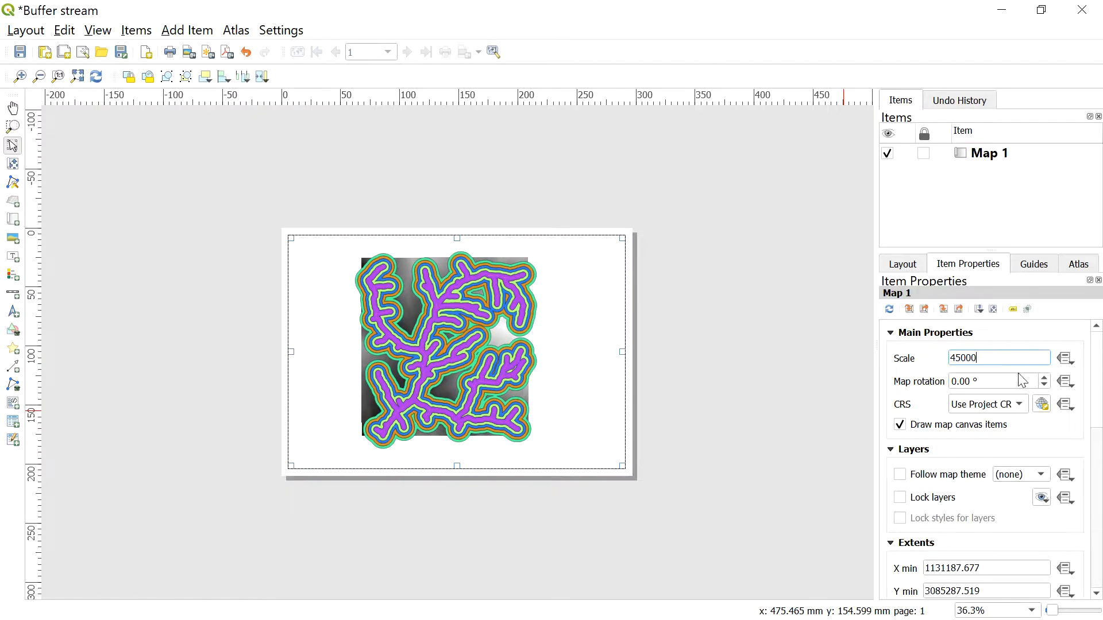
drag(1009, 362, 905, 364)
text(4)
key(Return)
drag(994, 359, 916, 358)
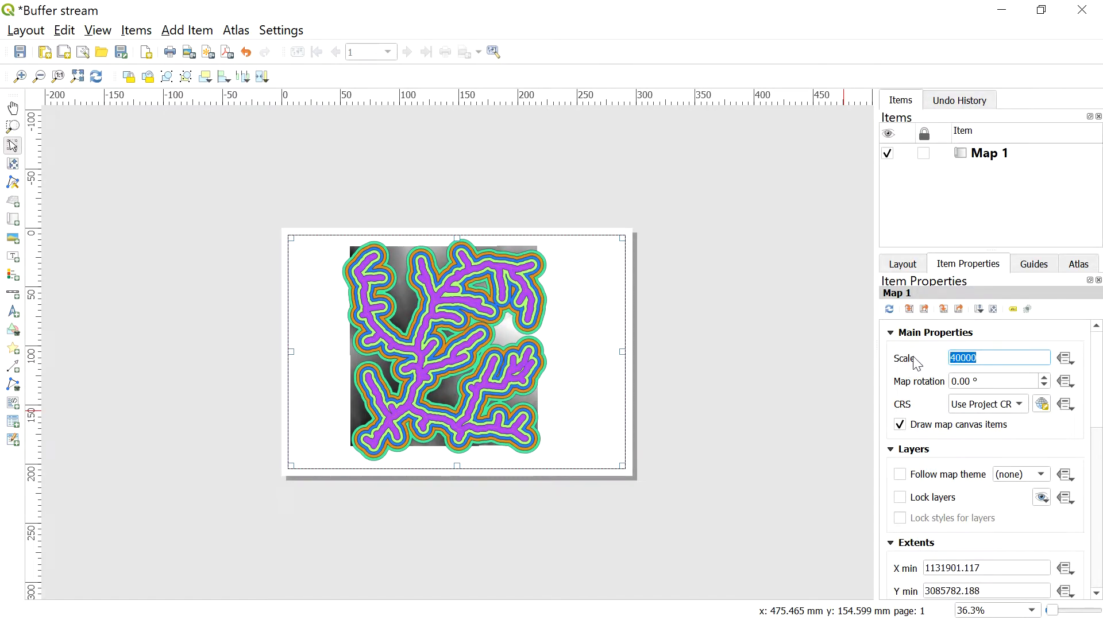
text(36)
key(Return)
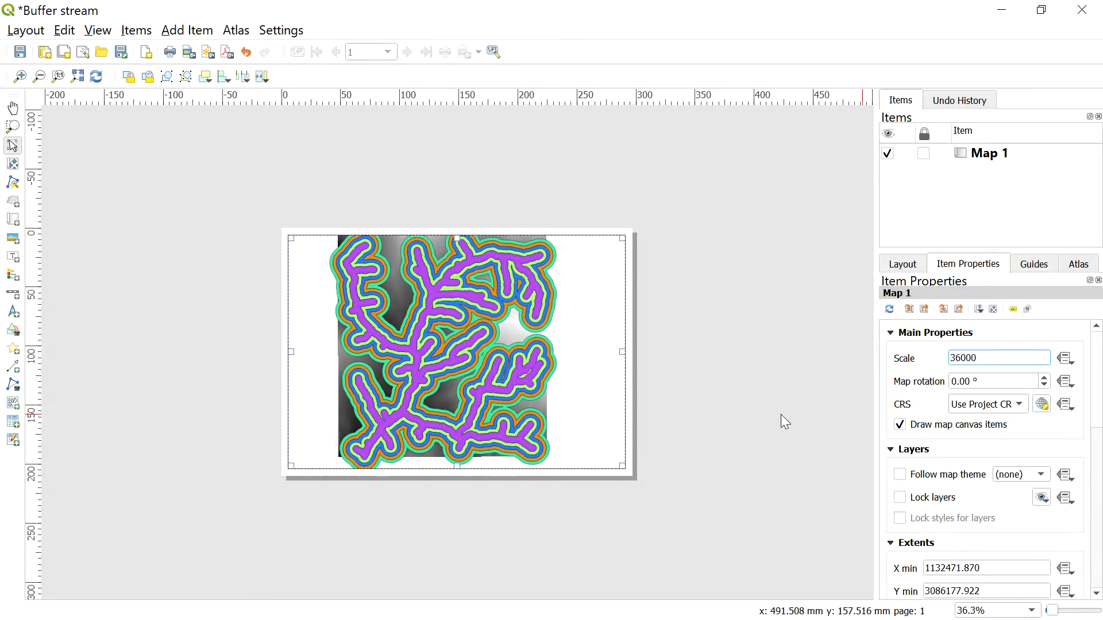
click(13, 164)
drag(456, 370, 515, 376)
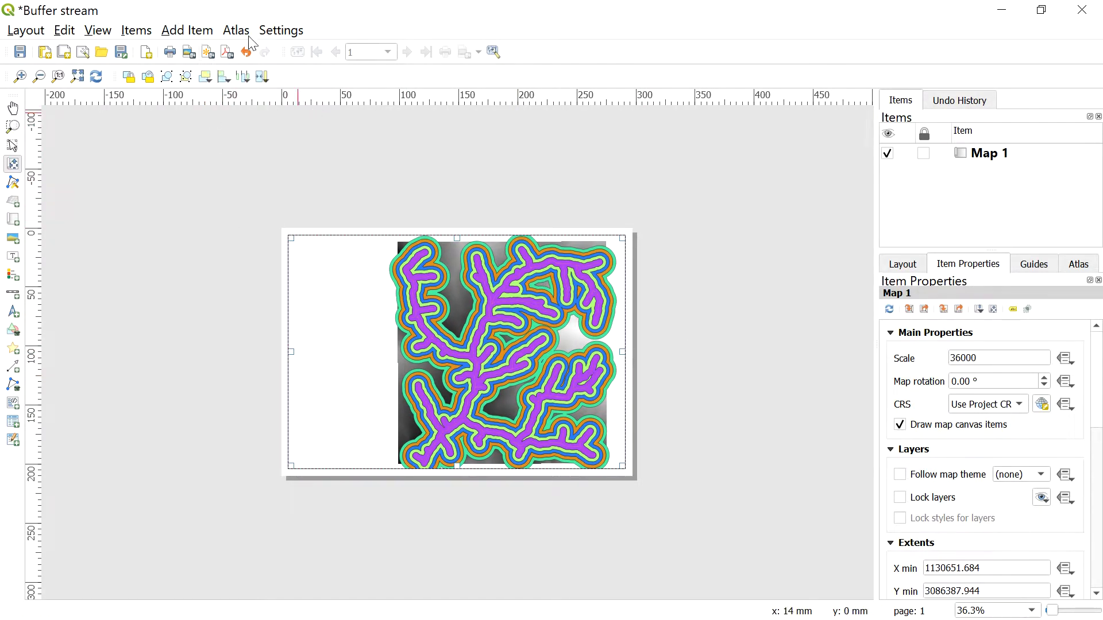
Add a north arrow at the map's top-right corner.
click(163, 32)
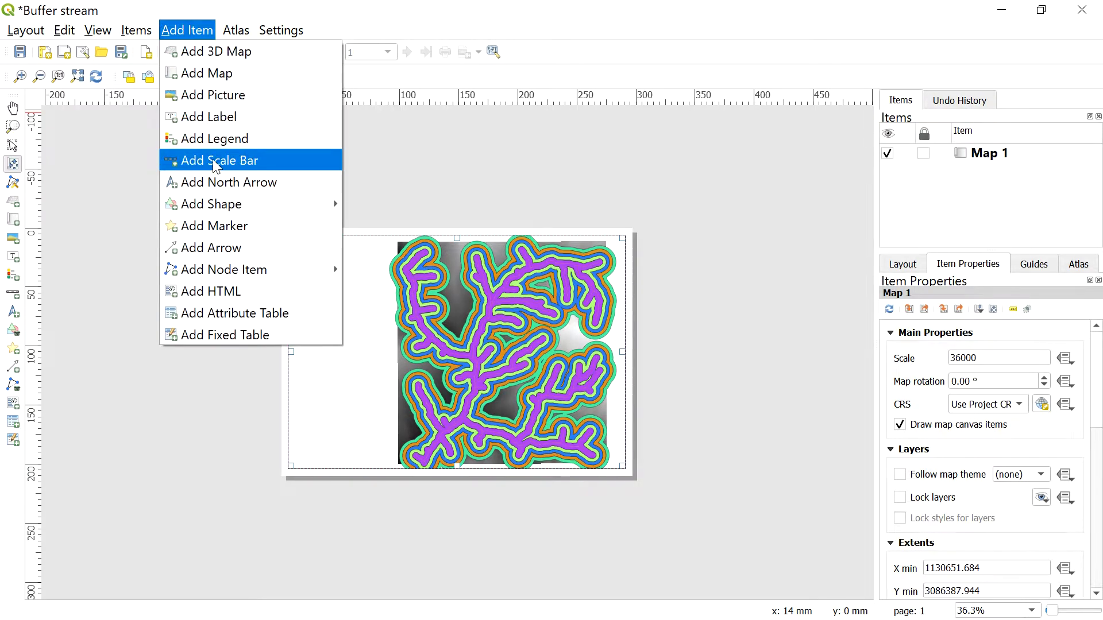
click(235, 182)
drag(612, 243, 624, 262)
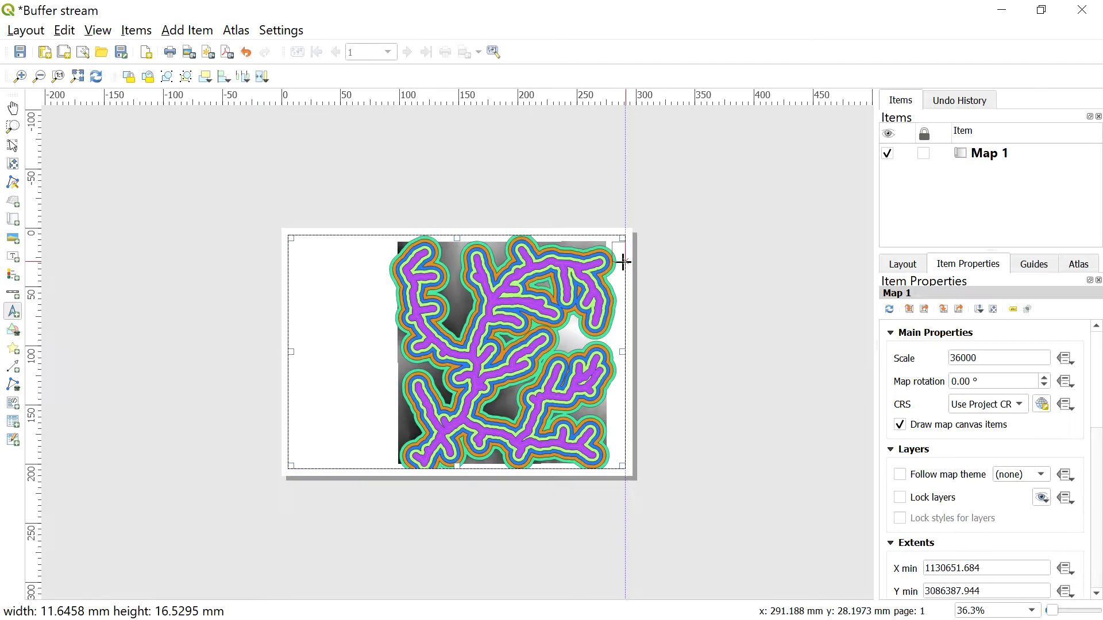
drag(624, 262, 623, 262)
click(684, 290)
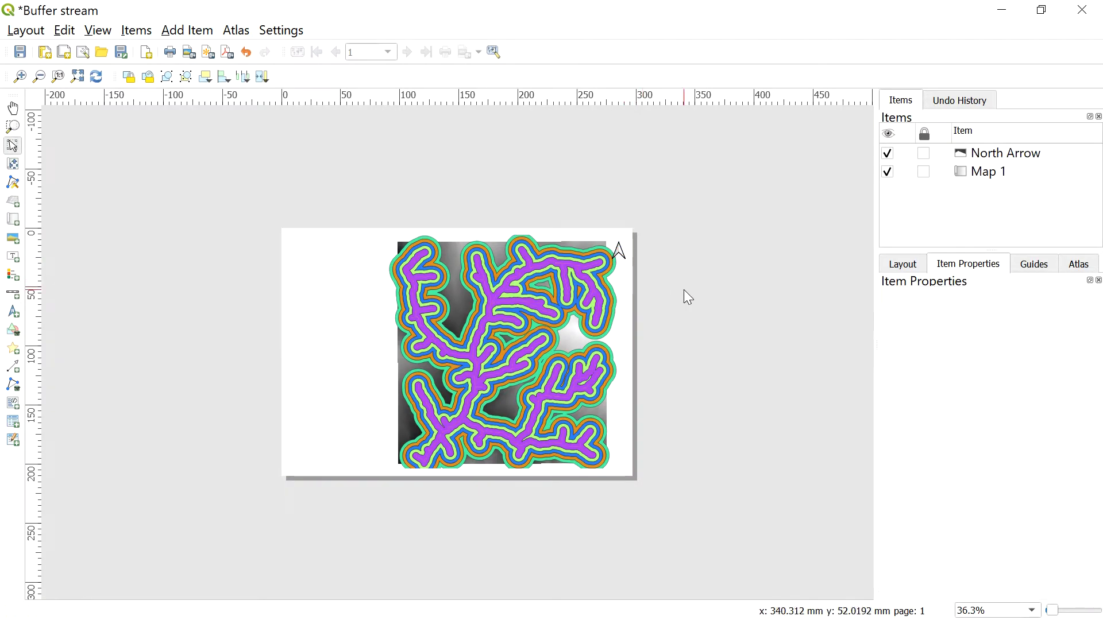
Add a scale bar near the page's bottom-left.
click(185, 30)
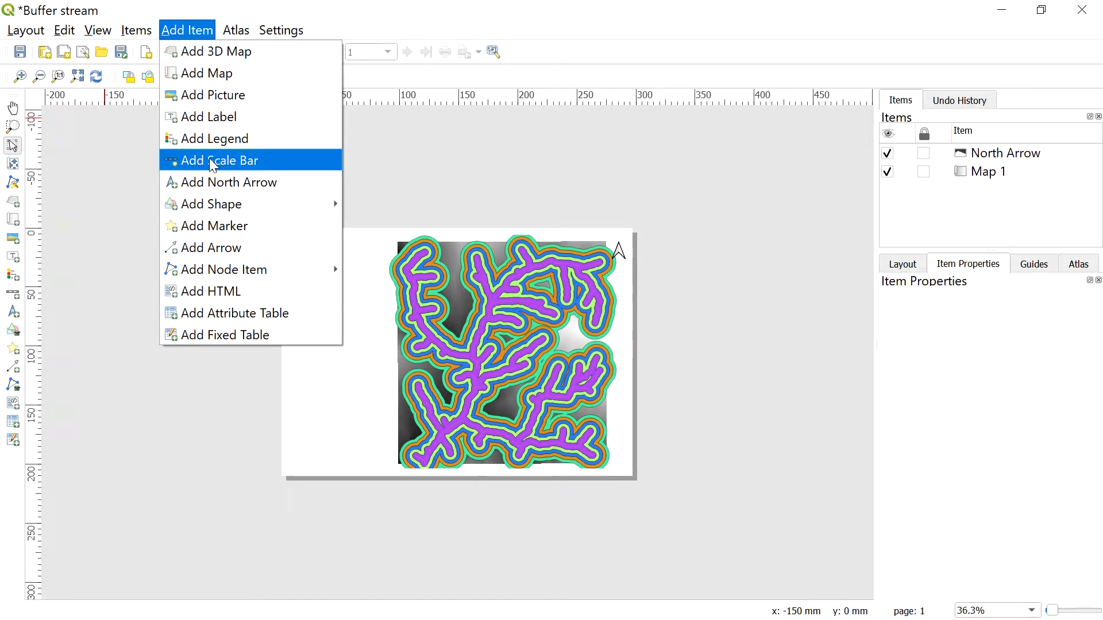
click(212, 164)
drag(305, 447, 385, 464)
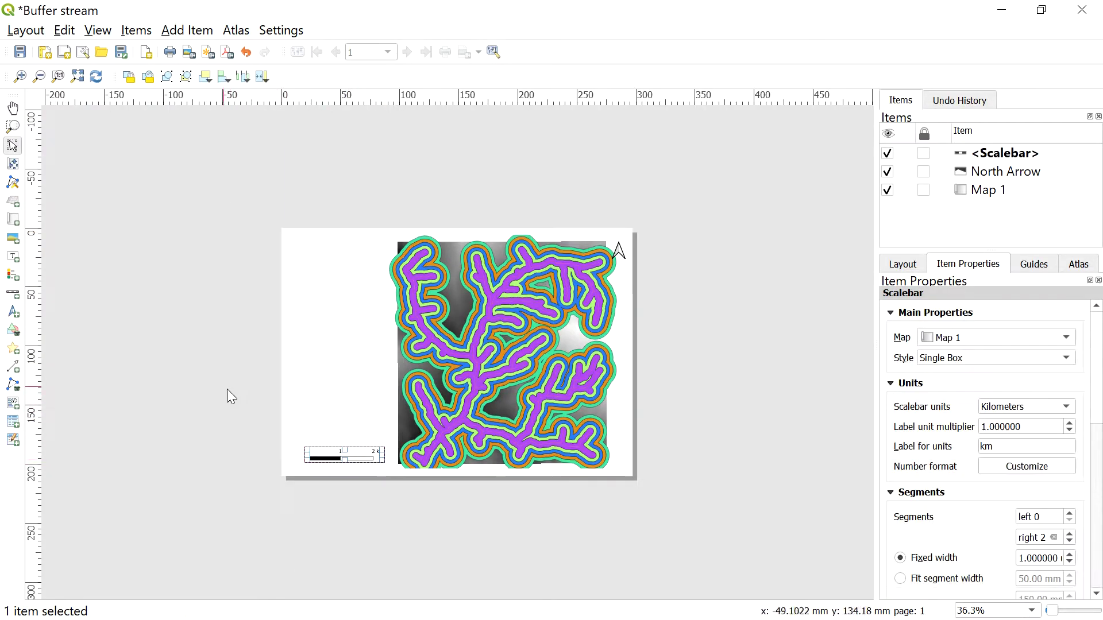
click(212, 379)
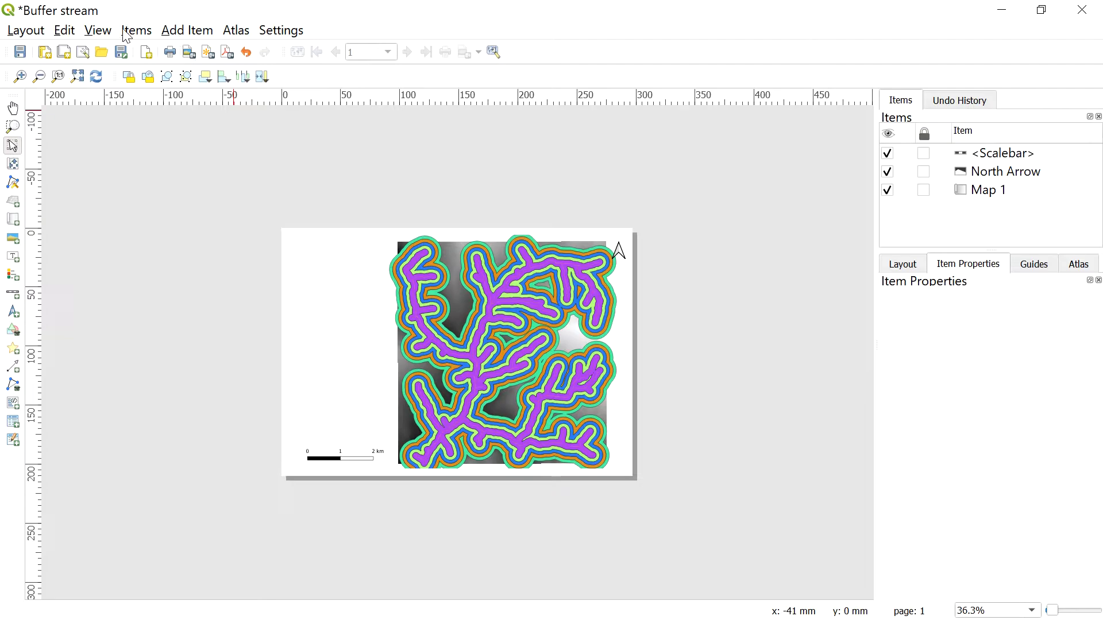
click(185, 32)
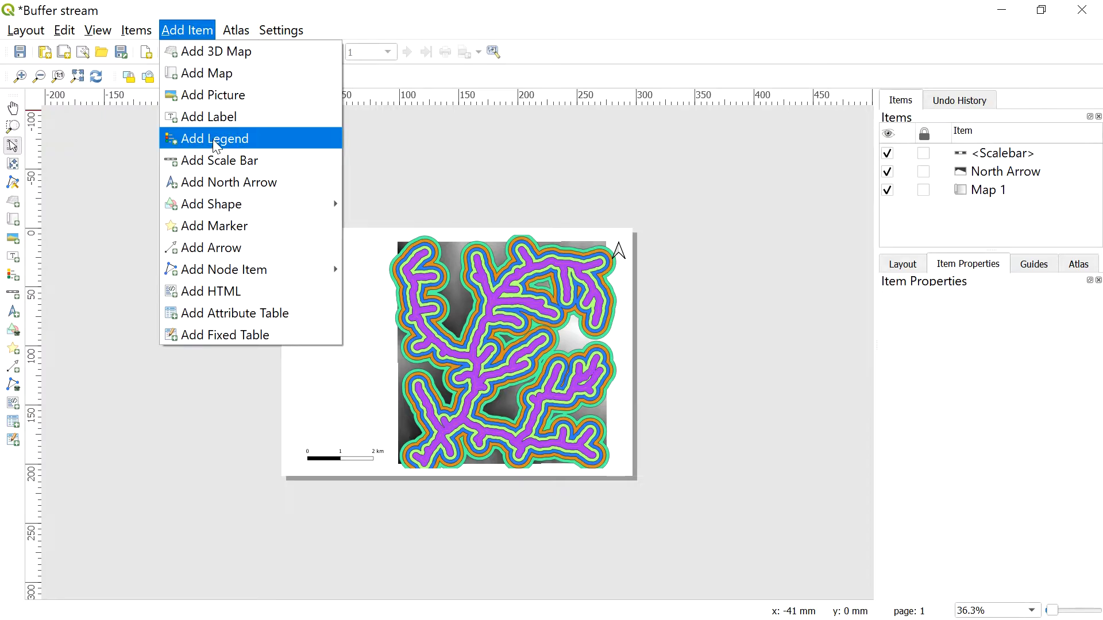
Add a legend left of the map and turn off its Auto update.
click(216, 140)
drag(307, 323, 379, 436)
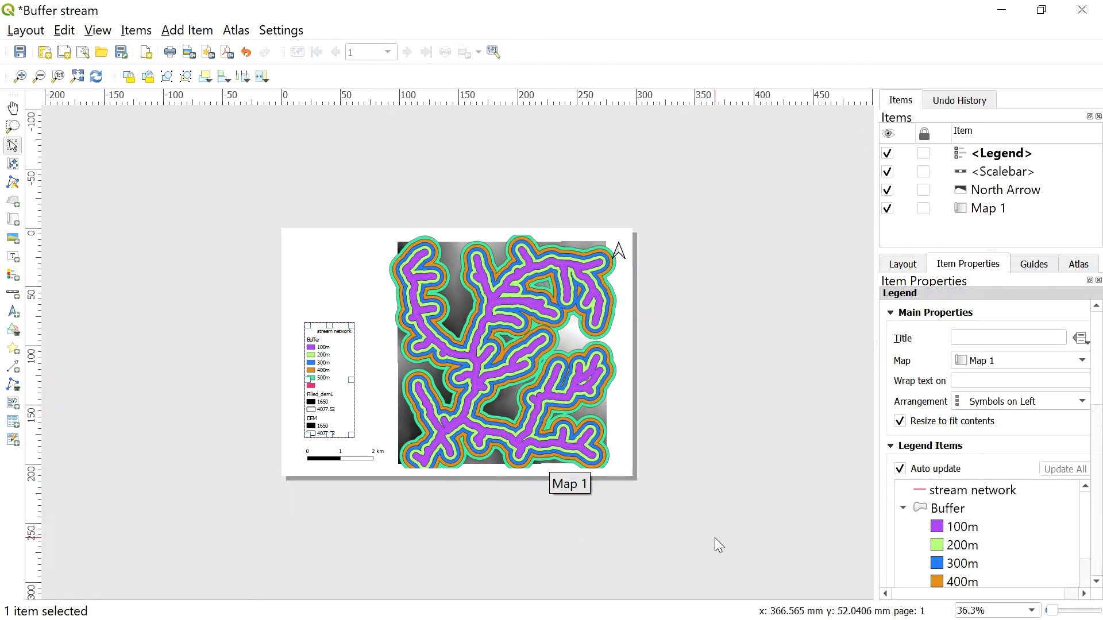
click(992, 157)
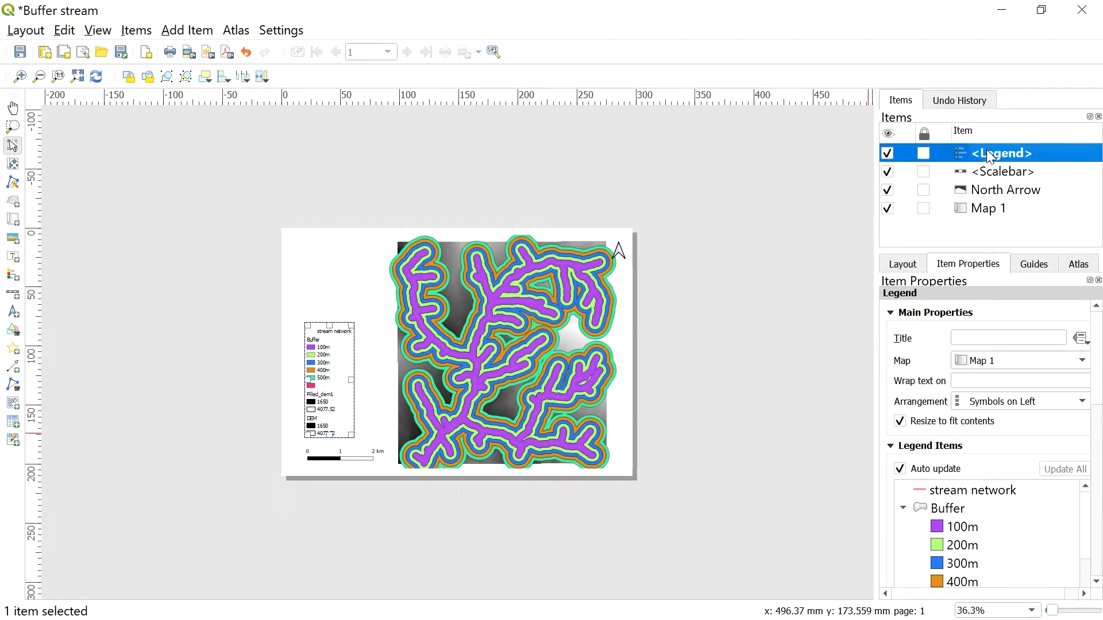
scroll(936, 535, down, 2)
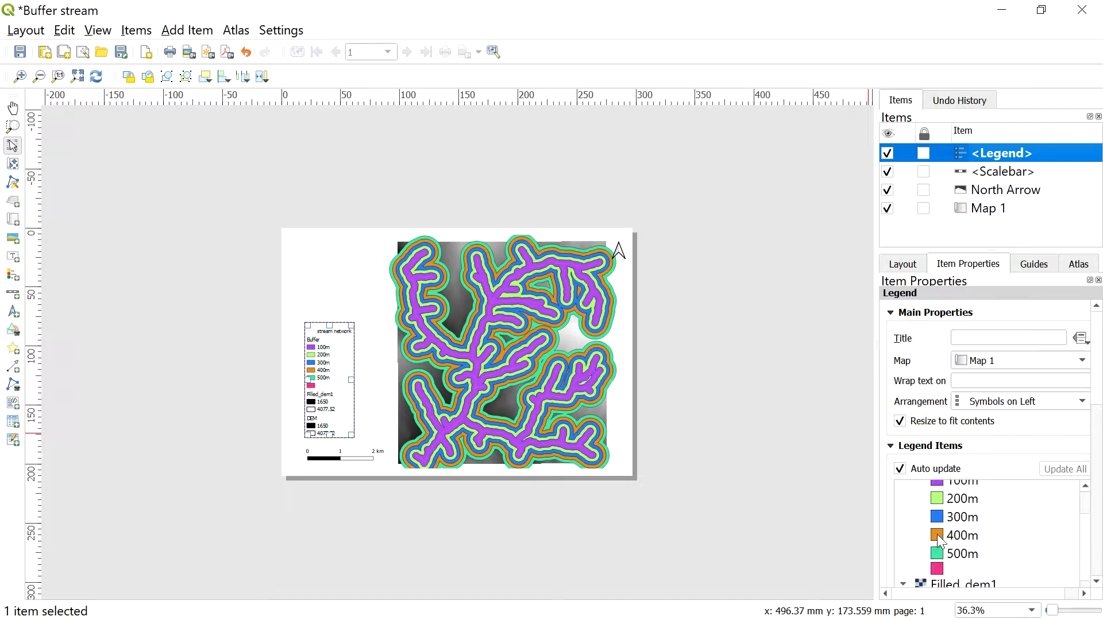
scroll(948, 520, up, 1)
scroll(1098, 379, down, 3)
scroll(955, 396, up, 1)
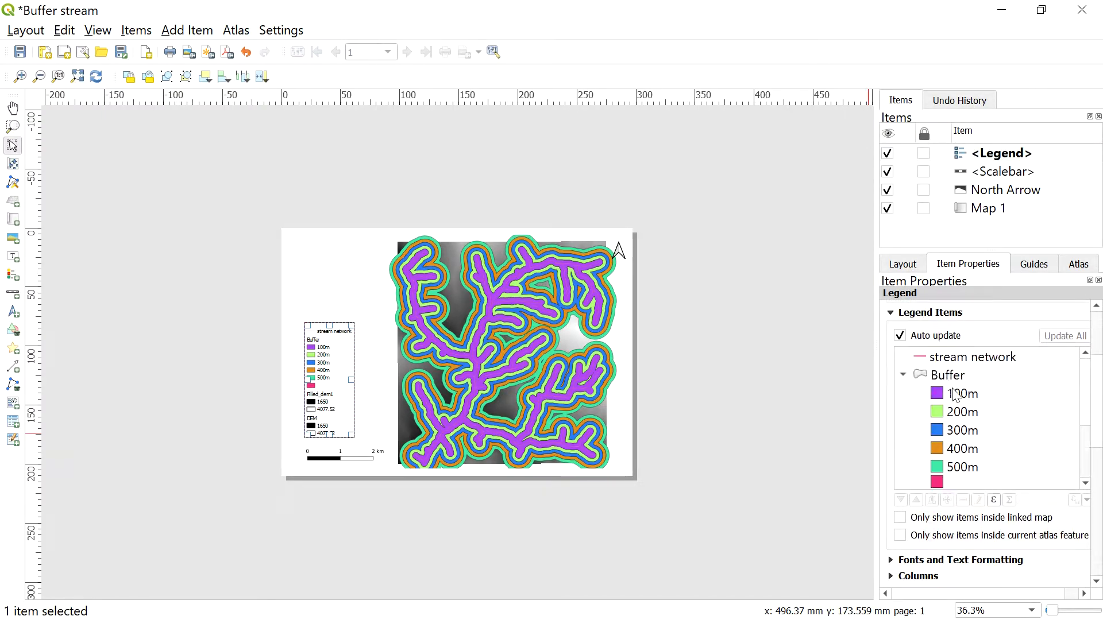
click(901, 337)
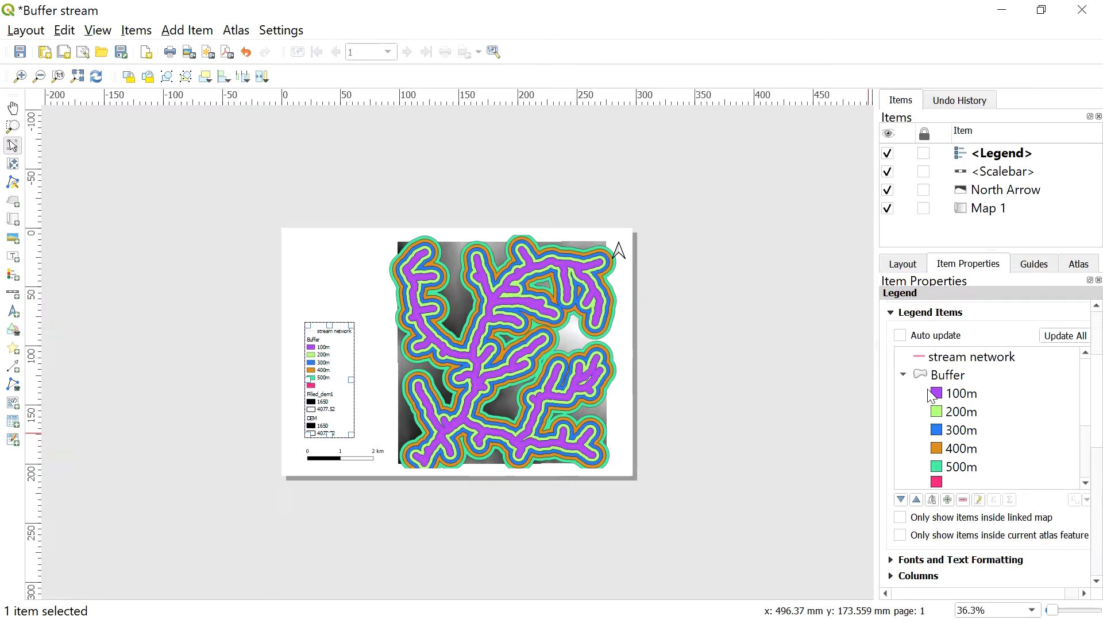
Remove the Filled_dem1 and DEM entries from the legend.
scroll(931, 396, down, 2)
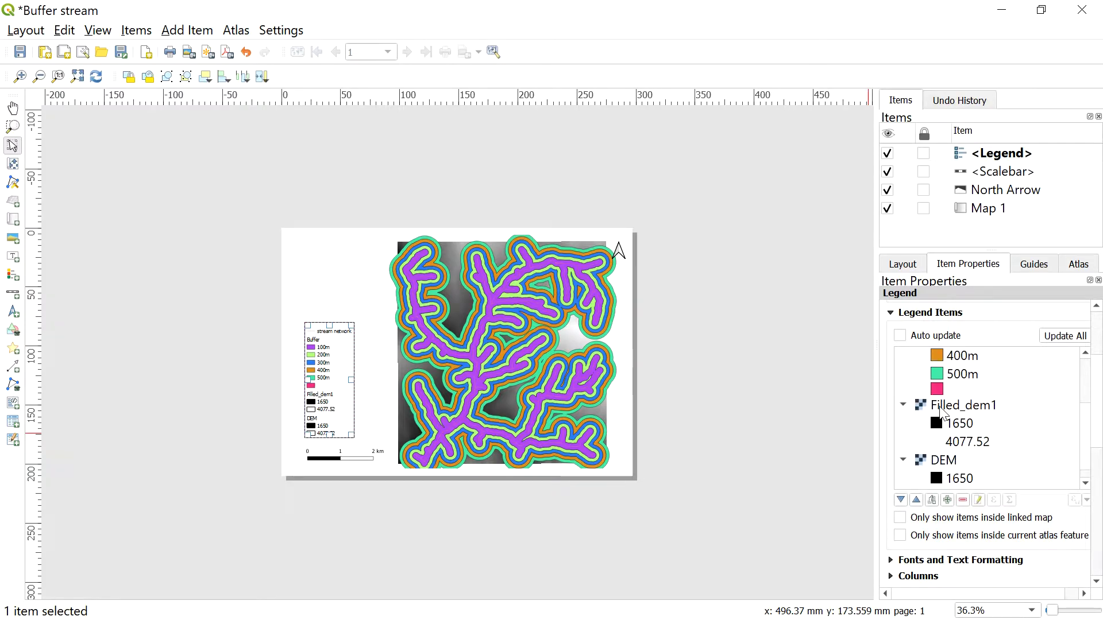
shift+click(941, 408)
click(946, 406)
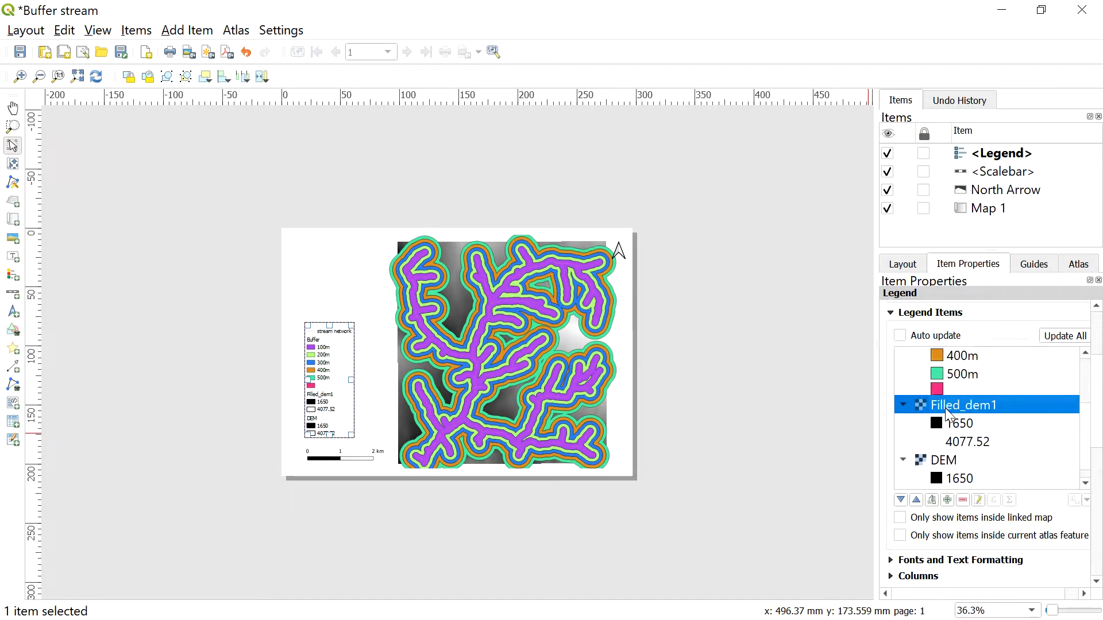
shift+click(945, 465)
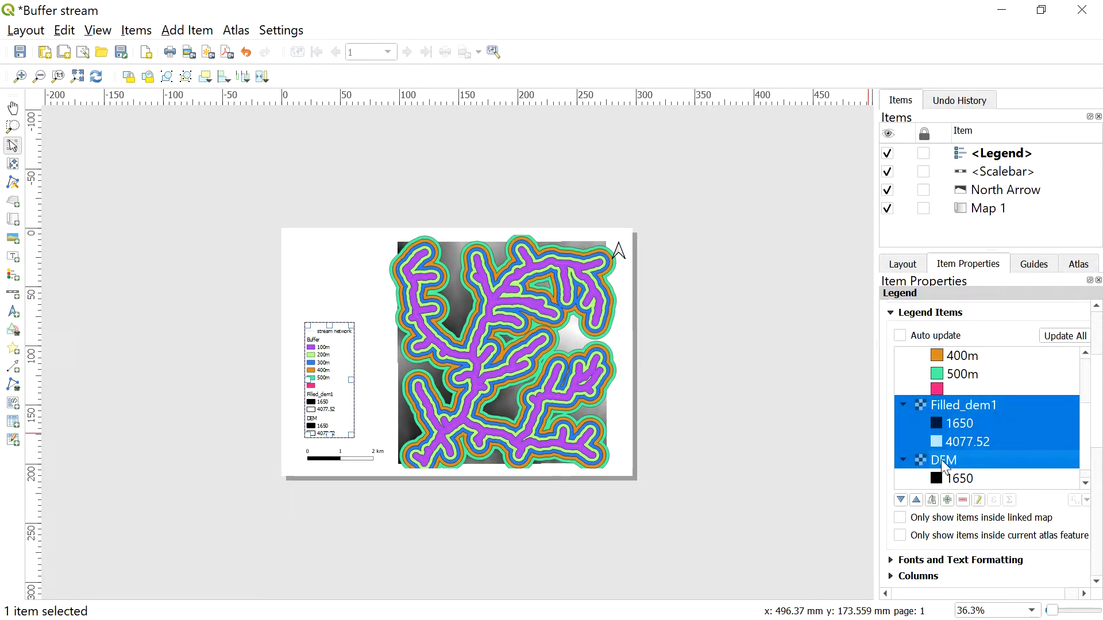
scroll(945, 465, down, 1)
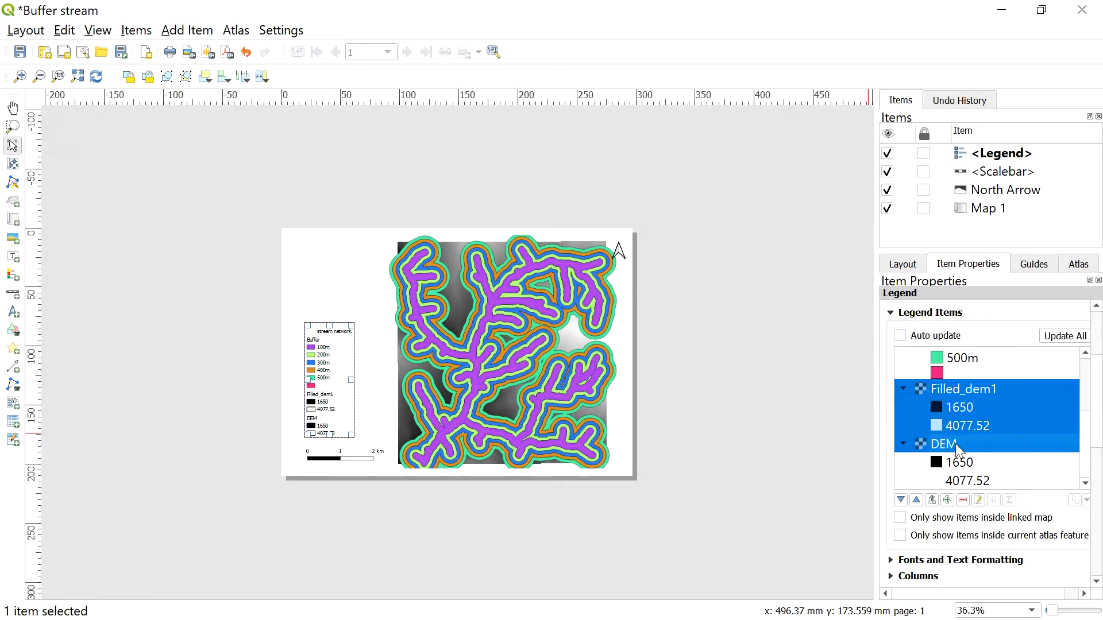
scroll(912, 432, down, 1)
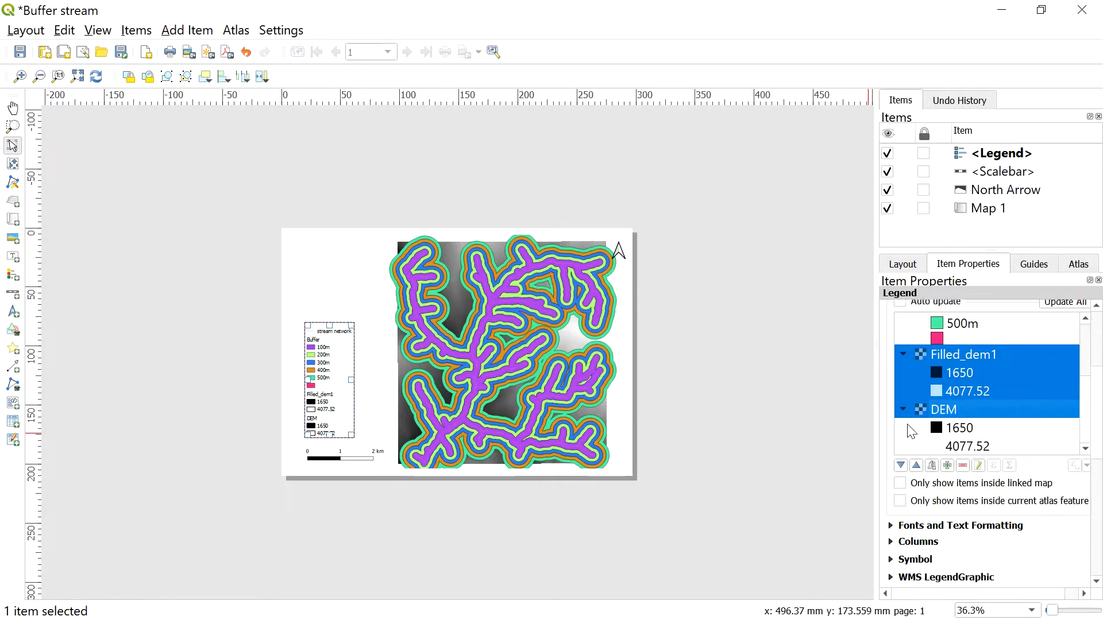
click(964, 466)
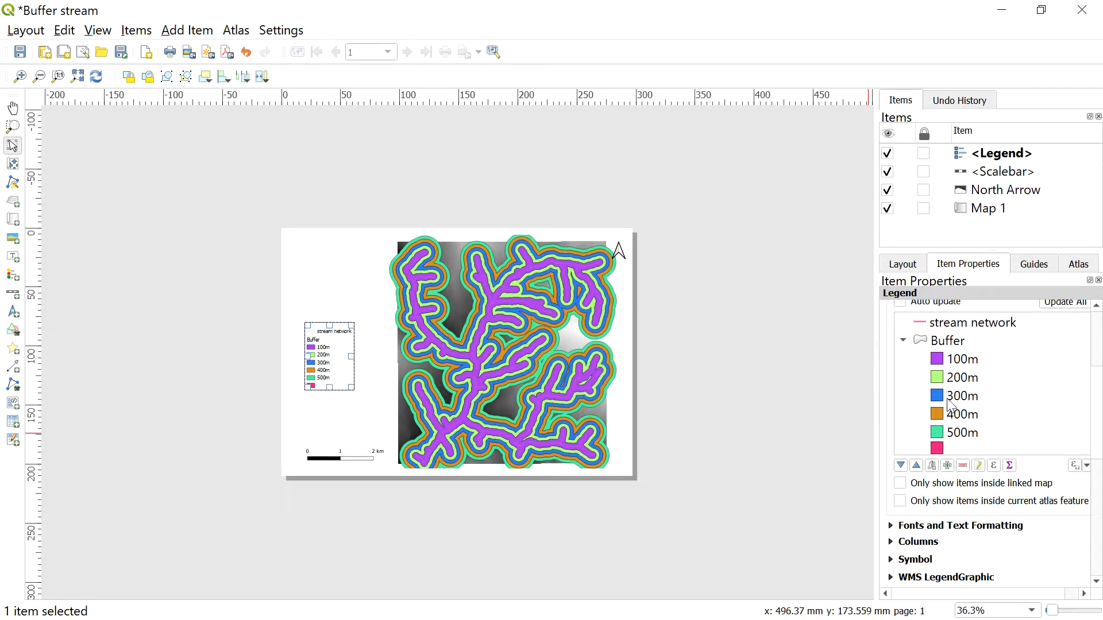
Rename the legend's Buffer group to 'Distance from stream'.
click(955, 347)
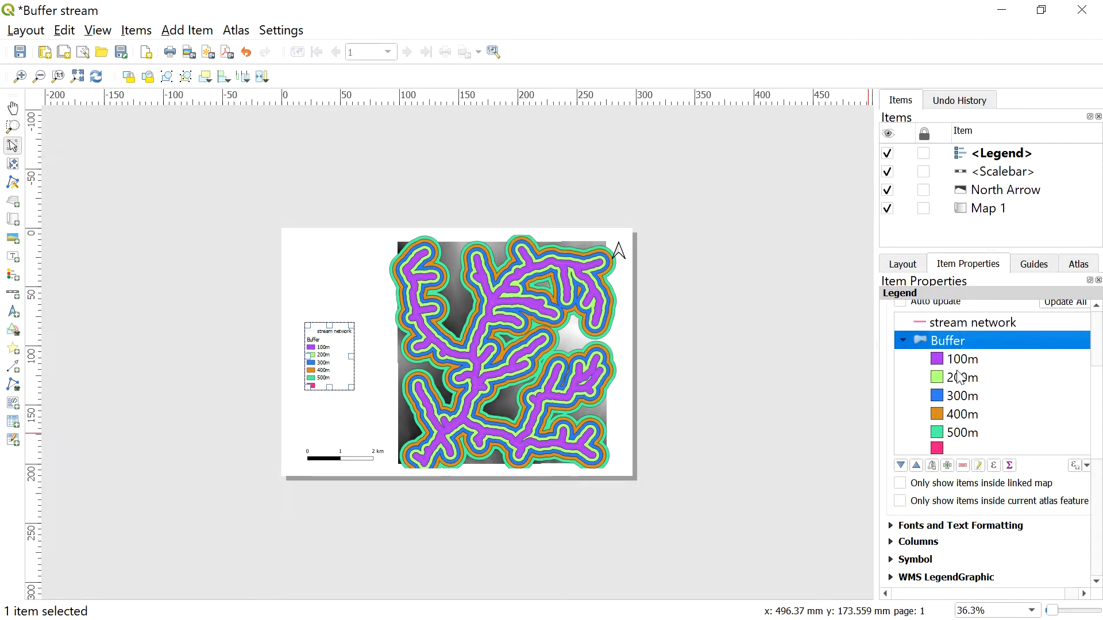
double_click(975, 350)
drag(925, 341, 879, 337)
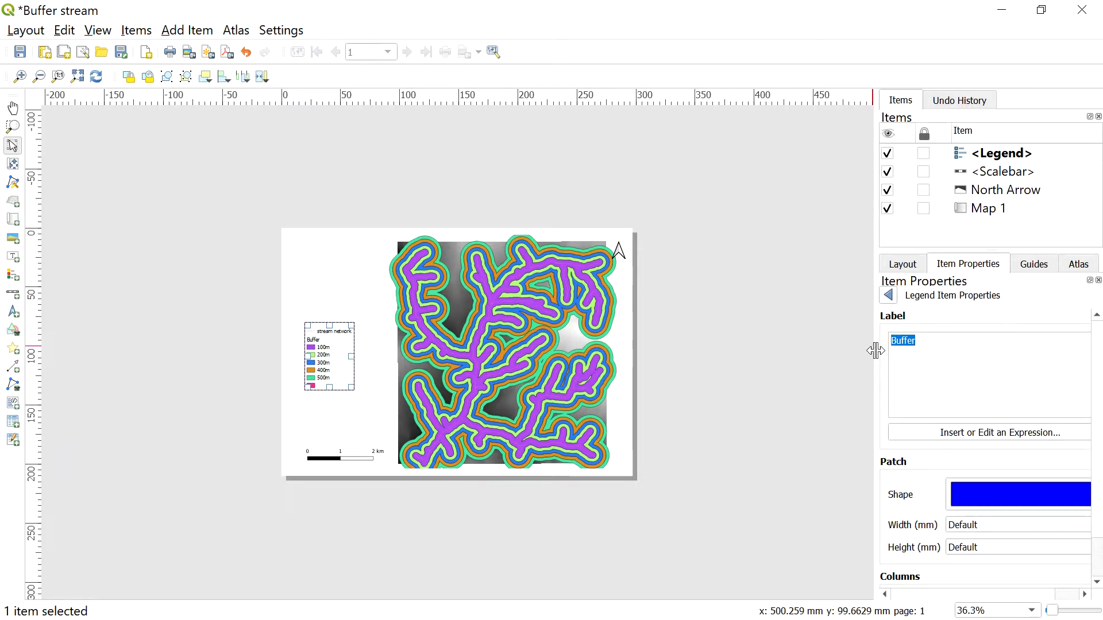
text(Distance from stream)
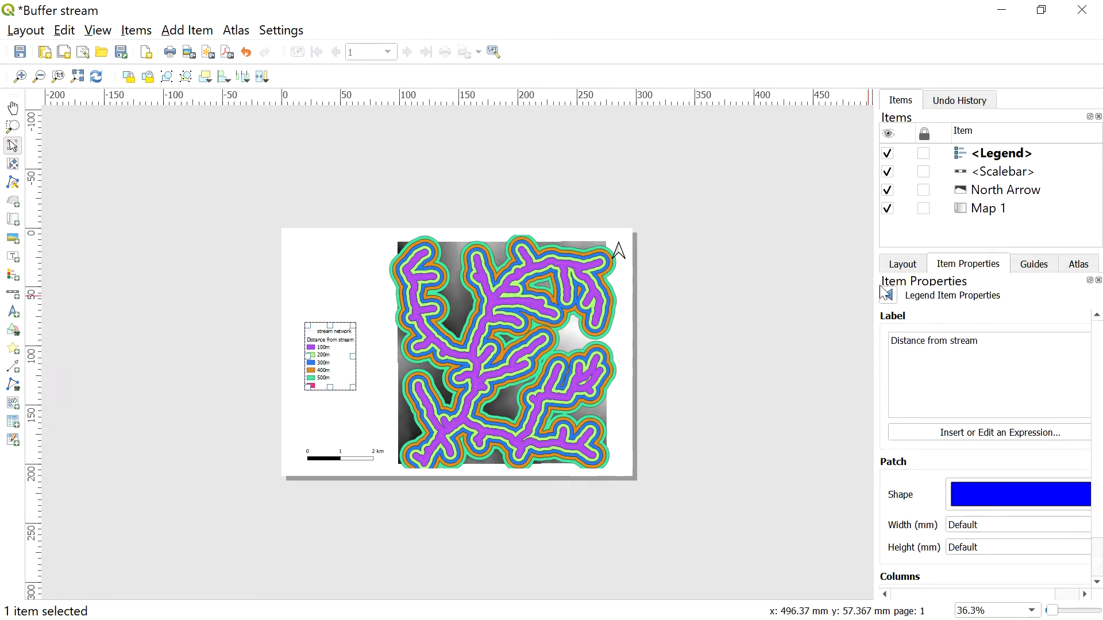
click(892, 297)
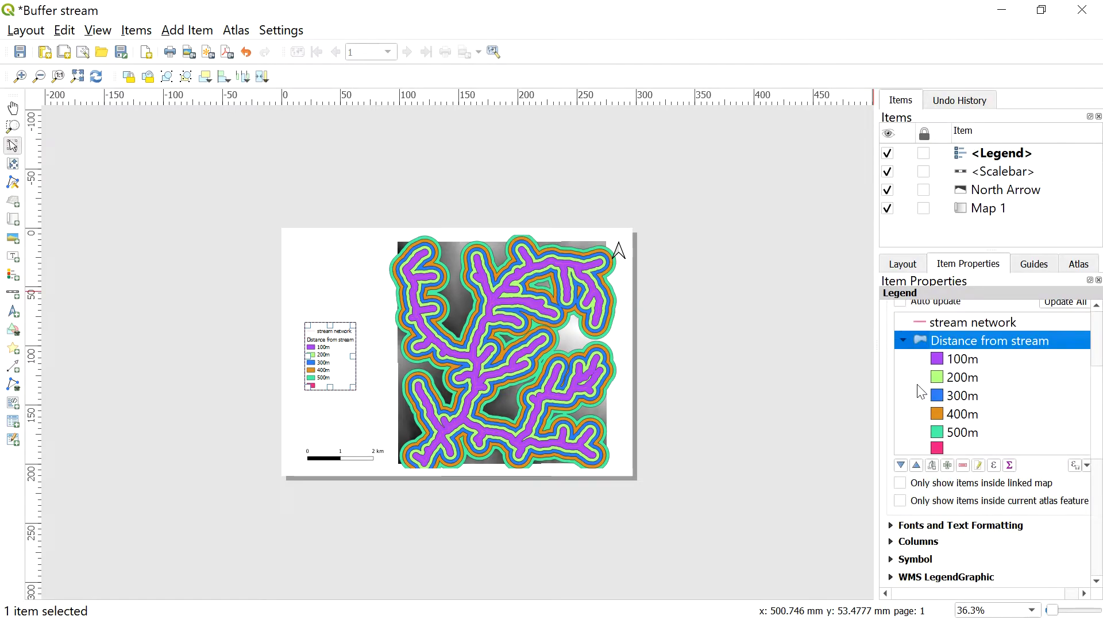
Add a new coordinate grid to Map 1 in its Grids section.
click(983, 212)
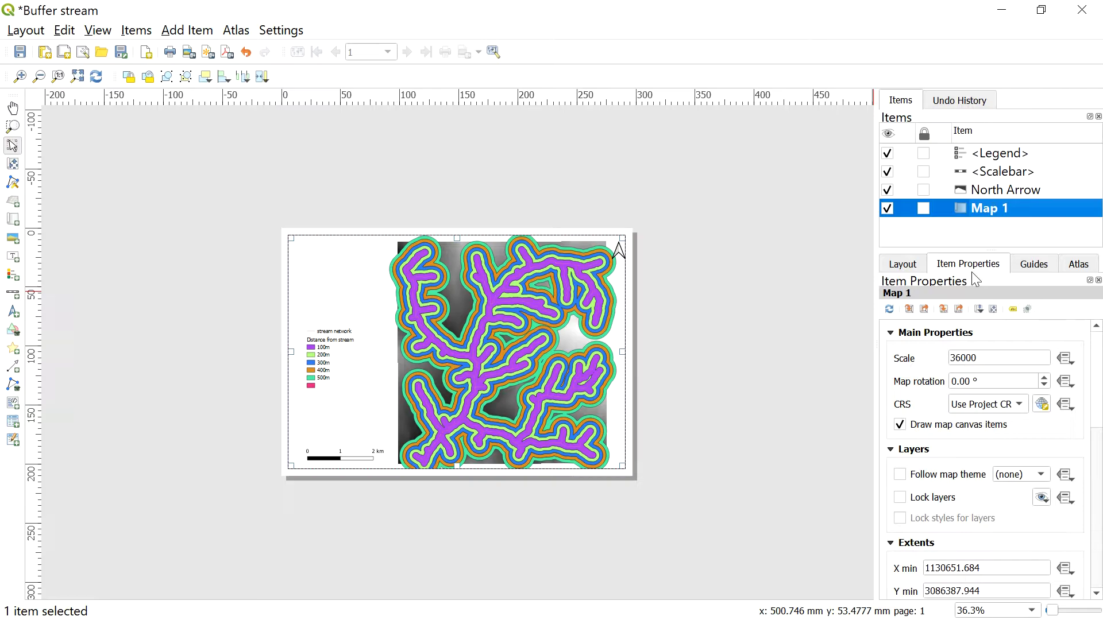
scroll(940, 412, down, 3)
scroll(940, 413, down, 3)
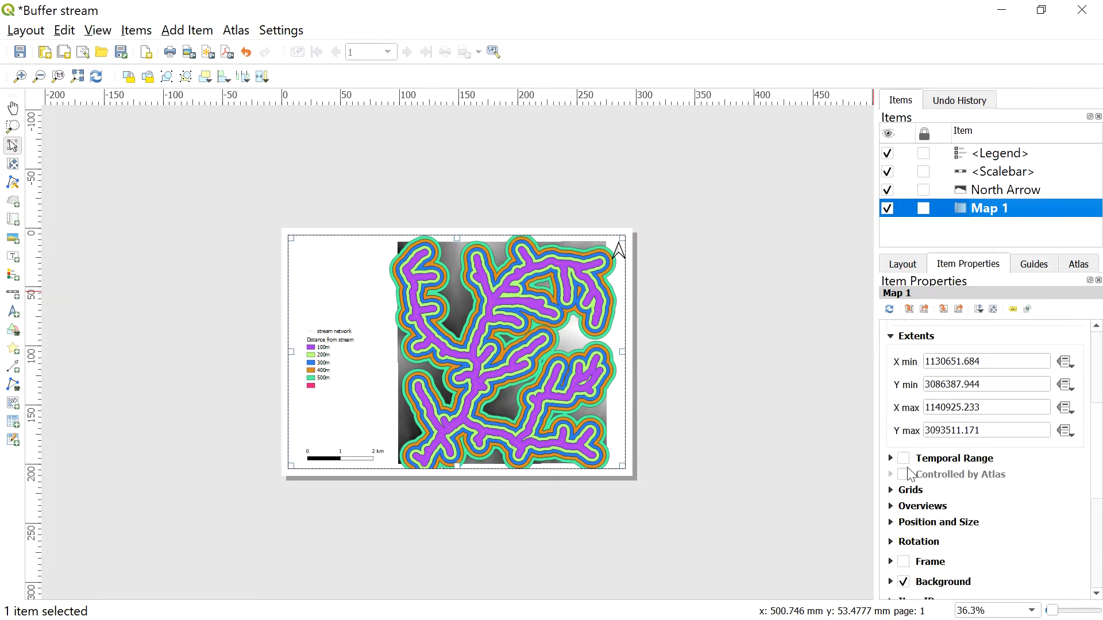
click(897, 494)
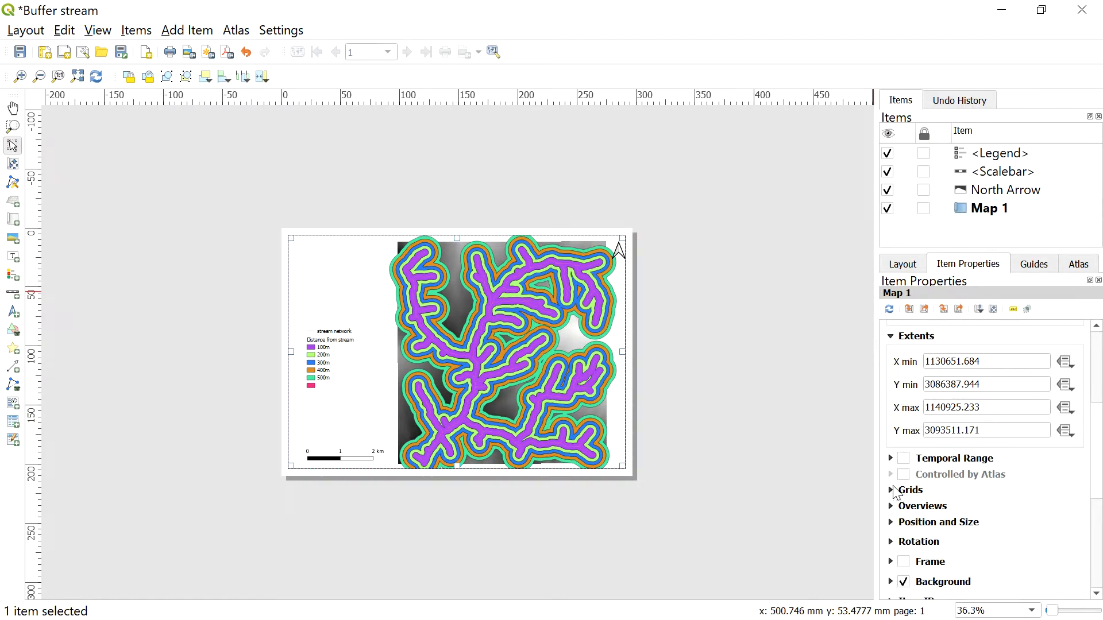
click(896, 491)
scroll(894, 494, down, 2)
click(916, 444)
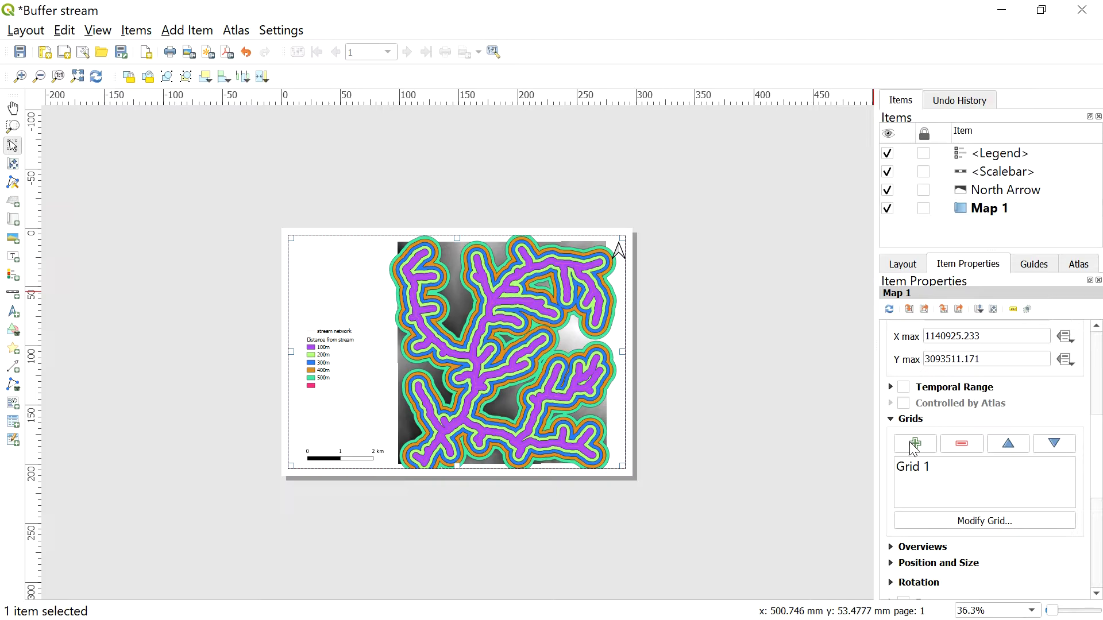
Inspect Grid 1's X and Y interval values, then go back to Map 1's properties.
click(912, 465)
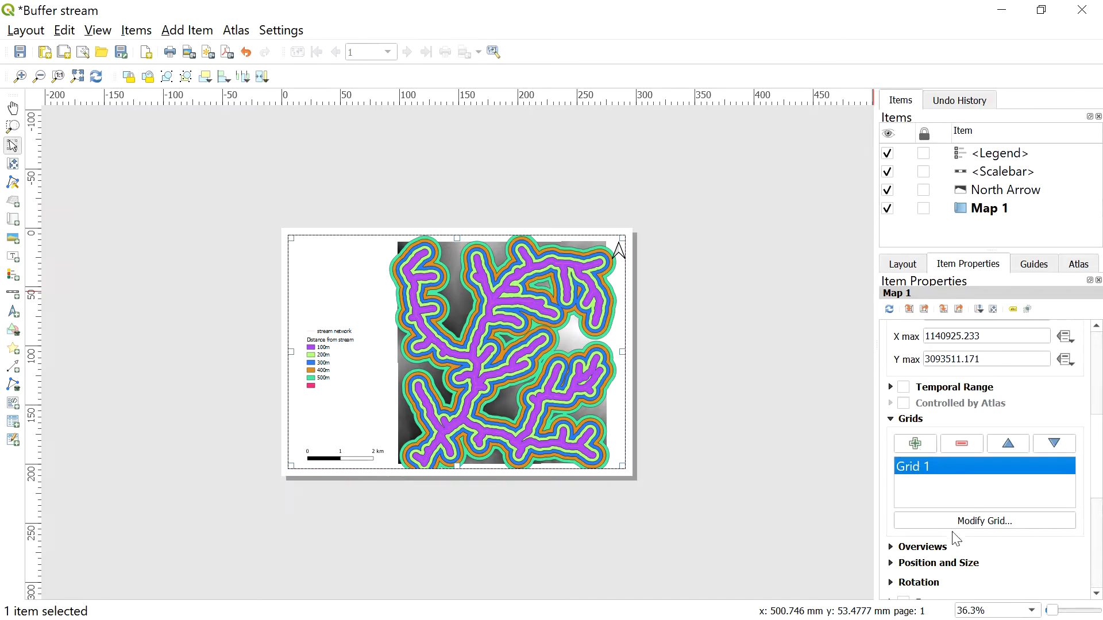
click(963, 520)
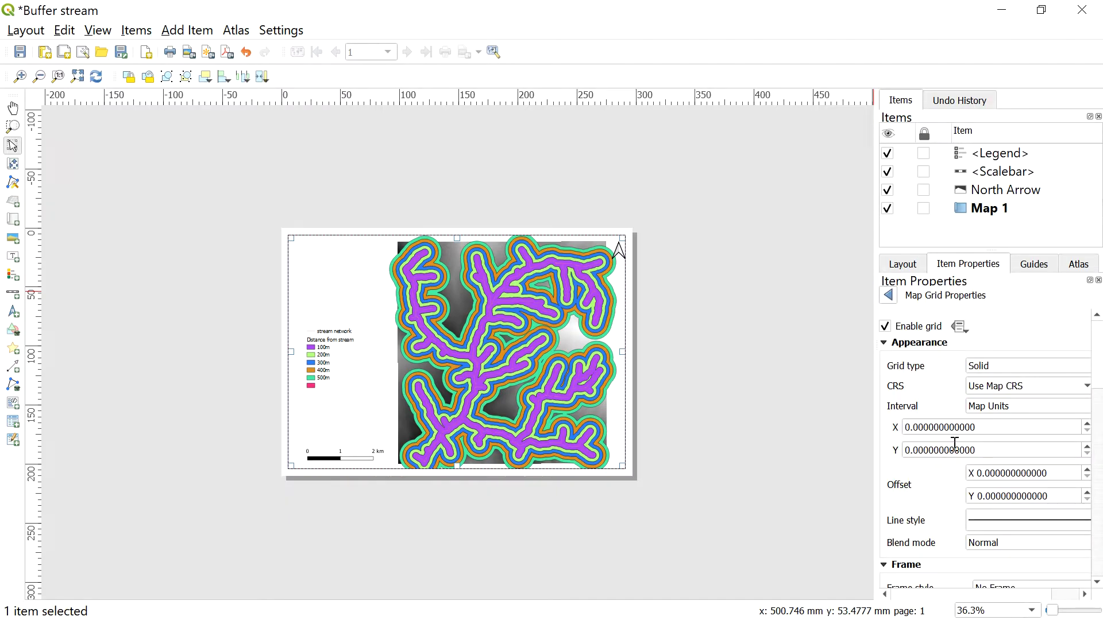
drag(991, 428, 894, 427)
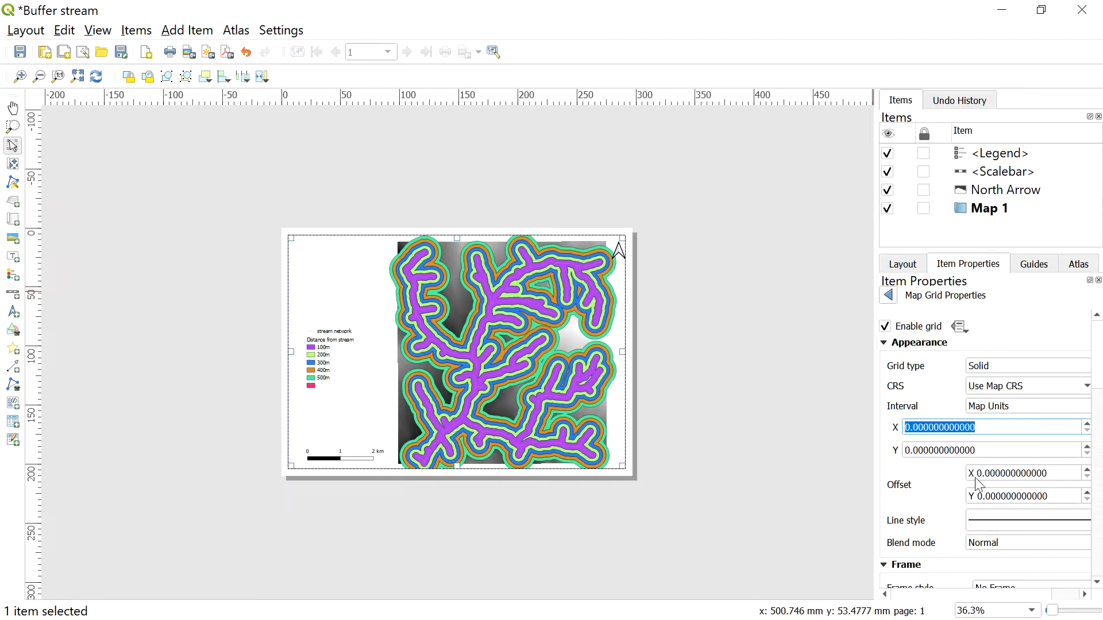
drag(988, 454, 882, 448)
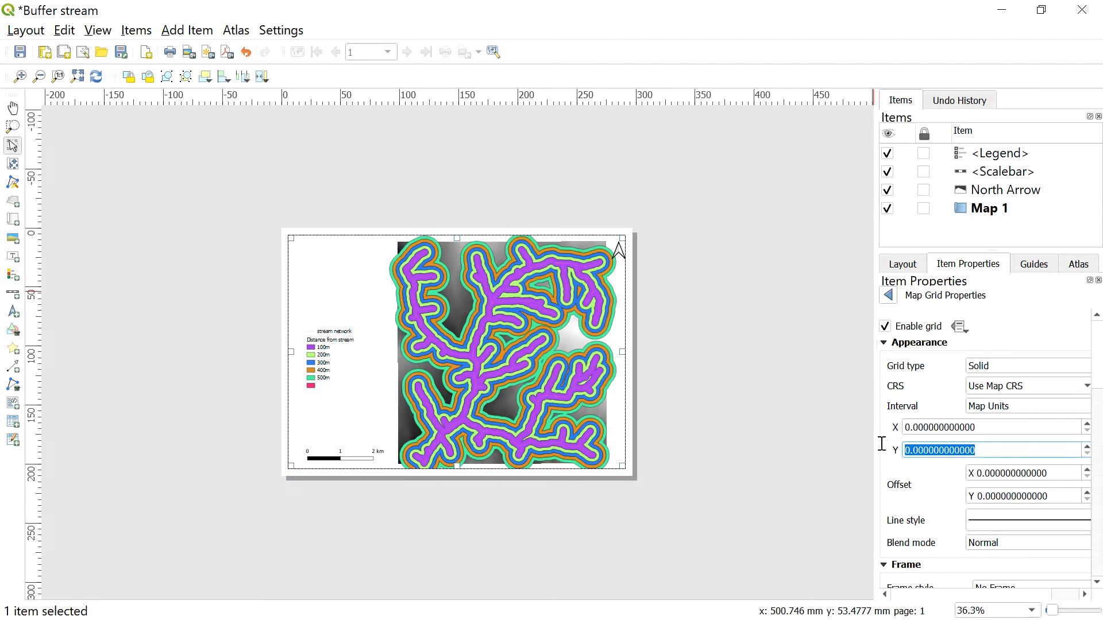
click(993, 429)
drag(994, 428, 875, 426)
drag(996, 452, 891, 443)
drag(983, 428, 887, 425)
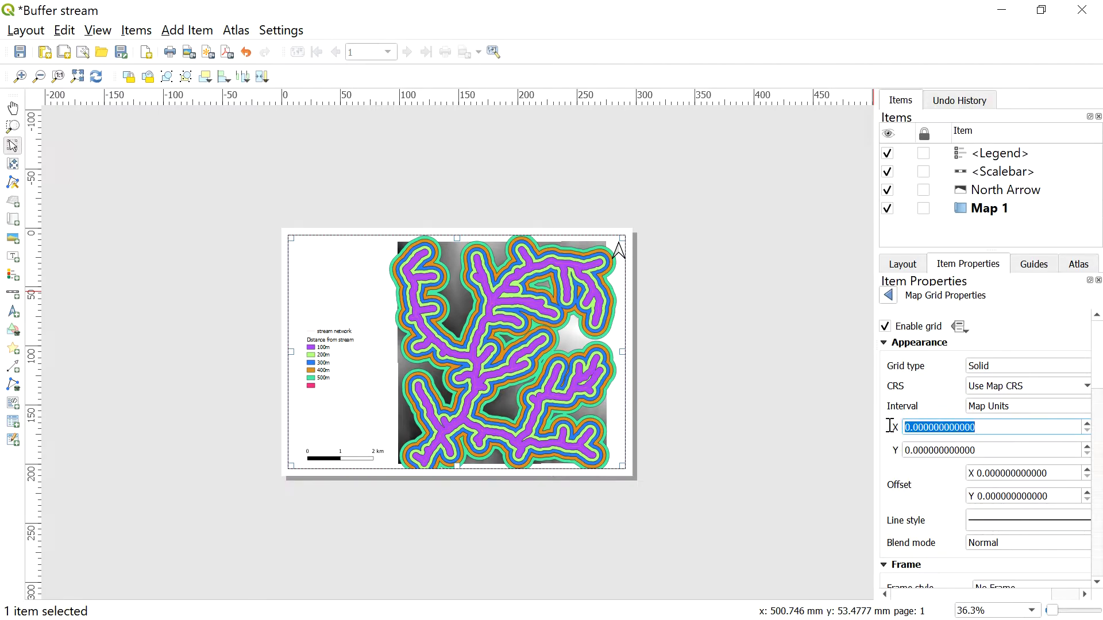
click(889, 296)
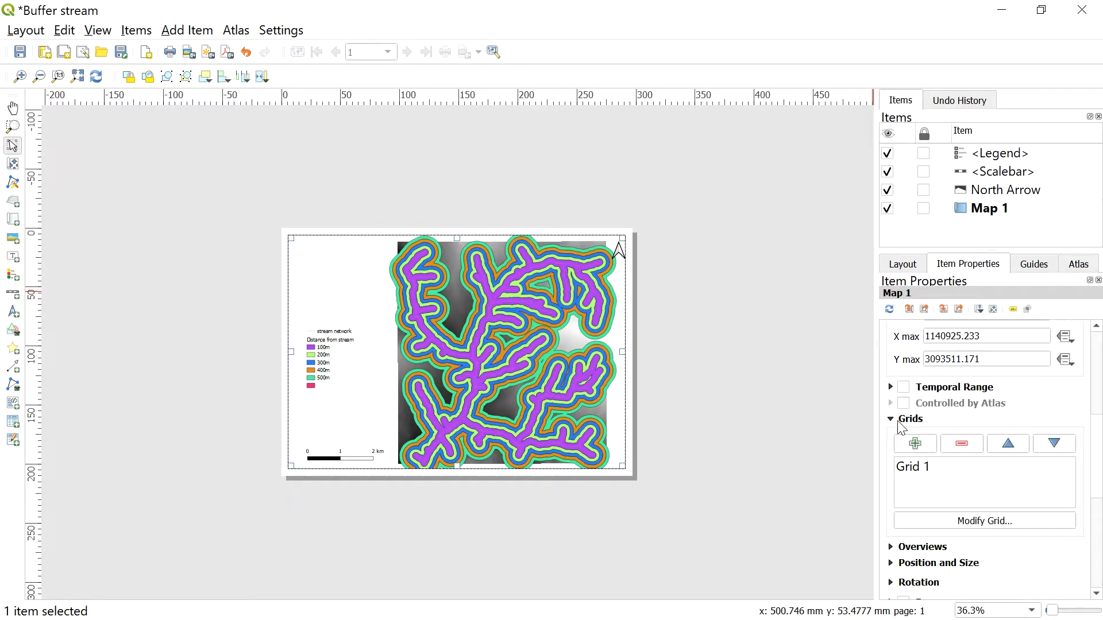
scroll(914, 357, up, 5)
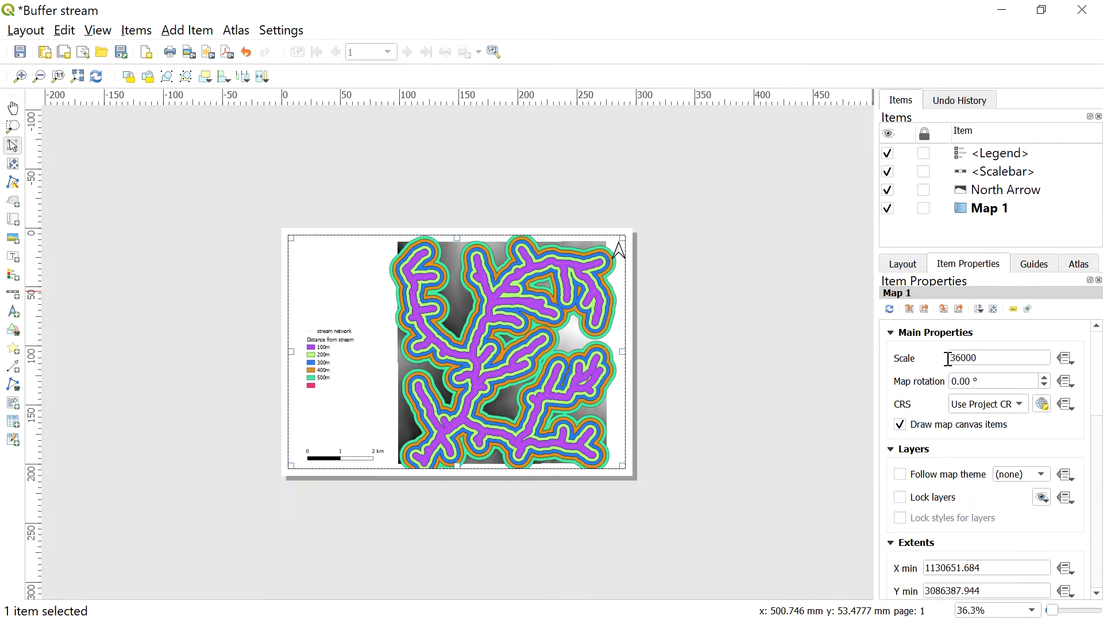
scroll(1100, 422, down, 5)
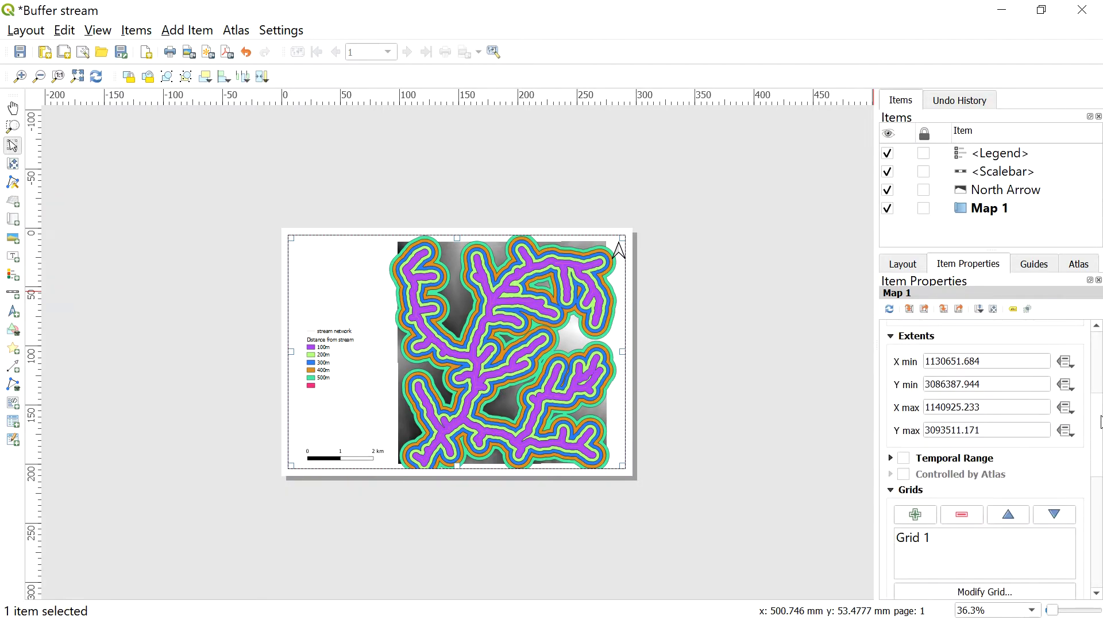
Open Grid 1's settings and set both X and Y intervals to 1000.
click(932, 468)
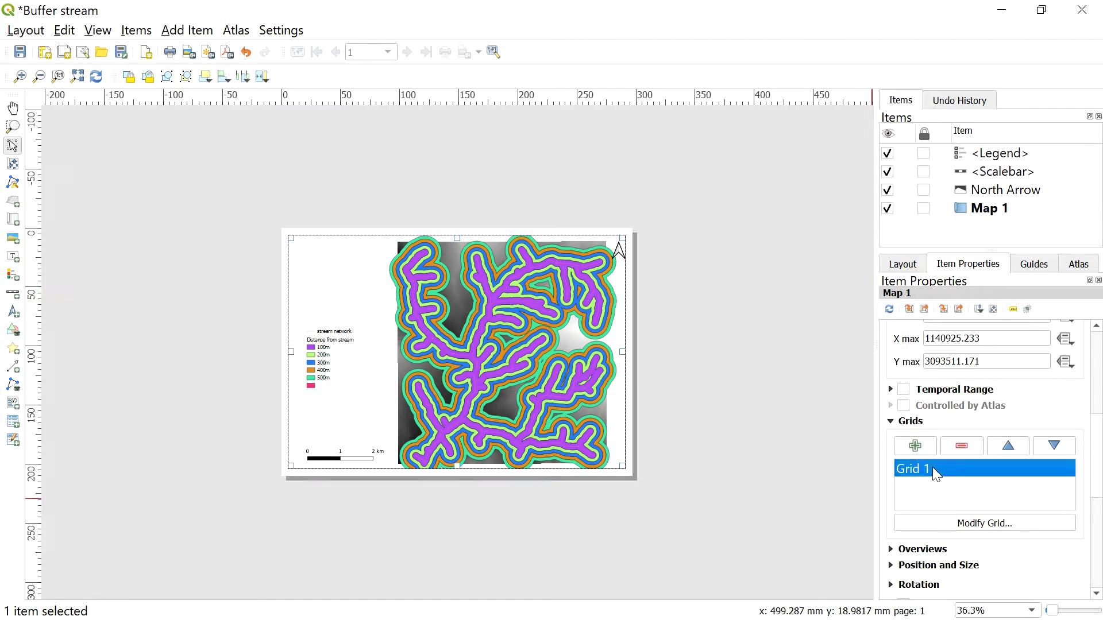
click(947, 523)
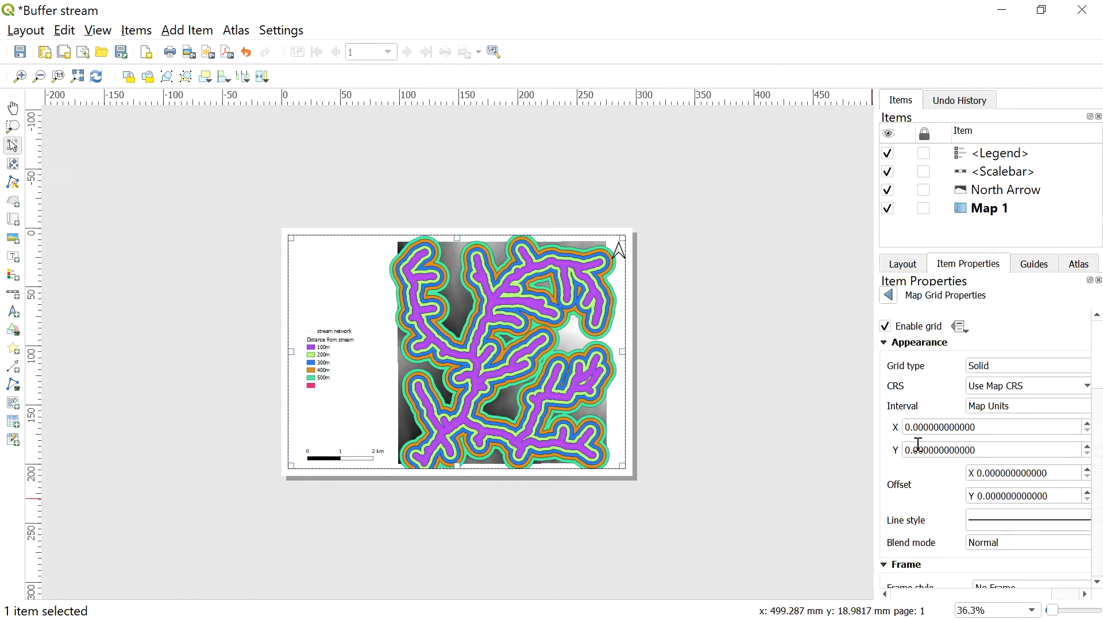
click(919, 427)
drag(981, 429, 896, 425)
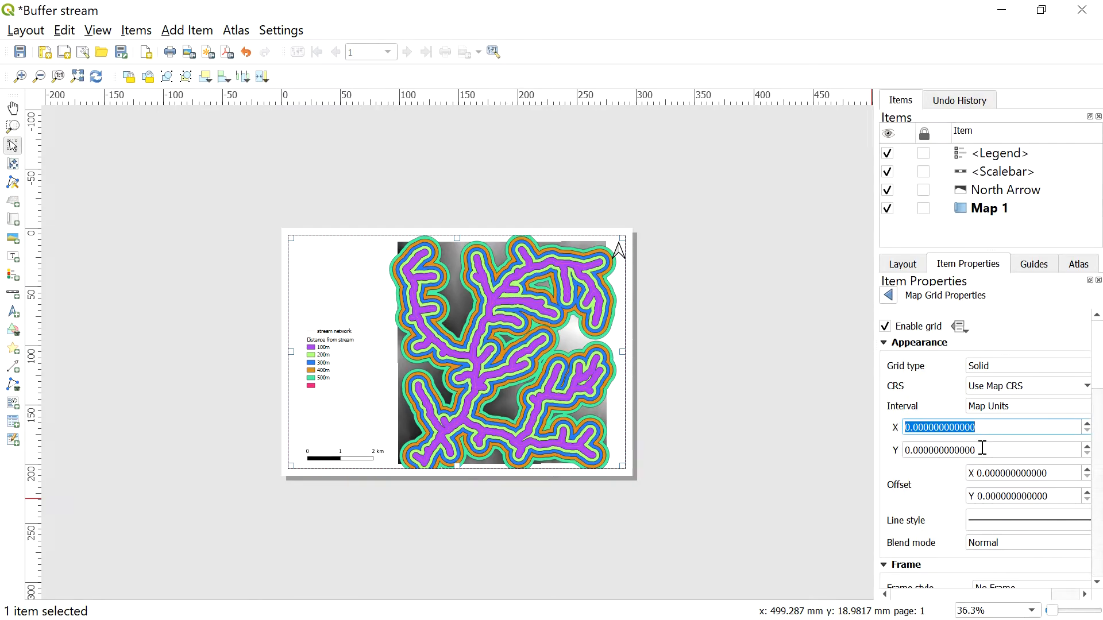
click(983, 449)
drag(986, 428, 897, 428)
drag(984, 451, 867, 451)
click(995, 427)
drag(996, 427, 874, 423)
text(1)
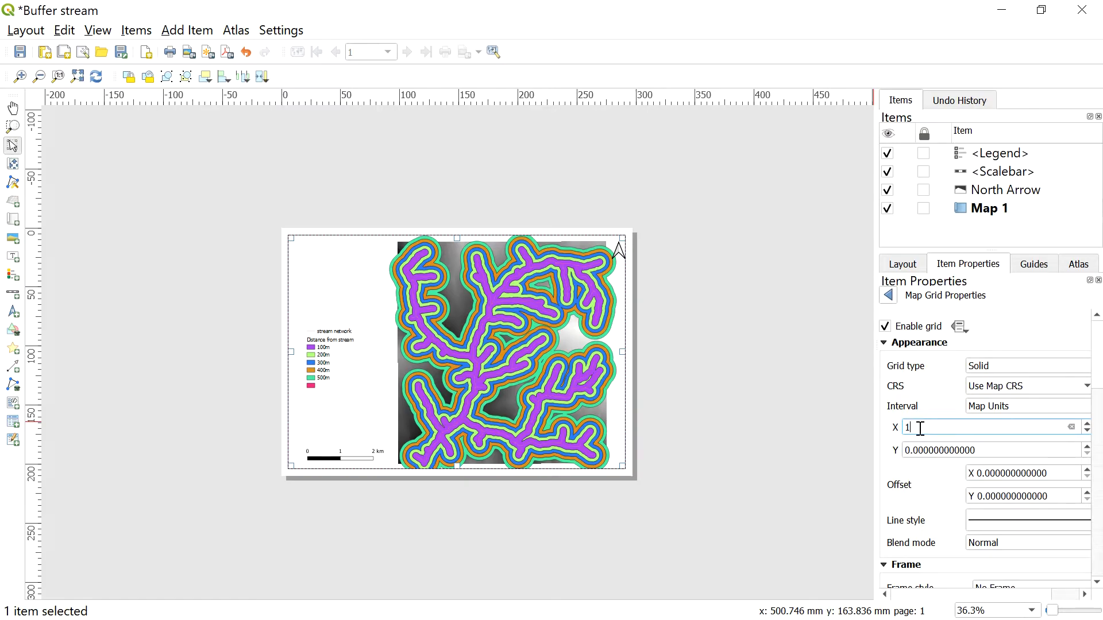
text(000)
drag(980, 450, 871, 444)
text(1000)
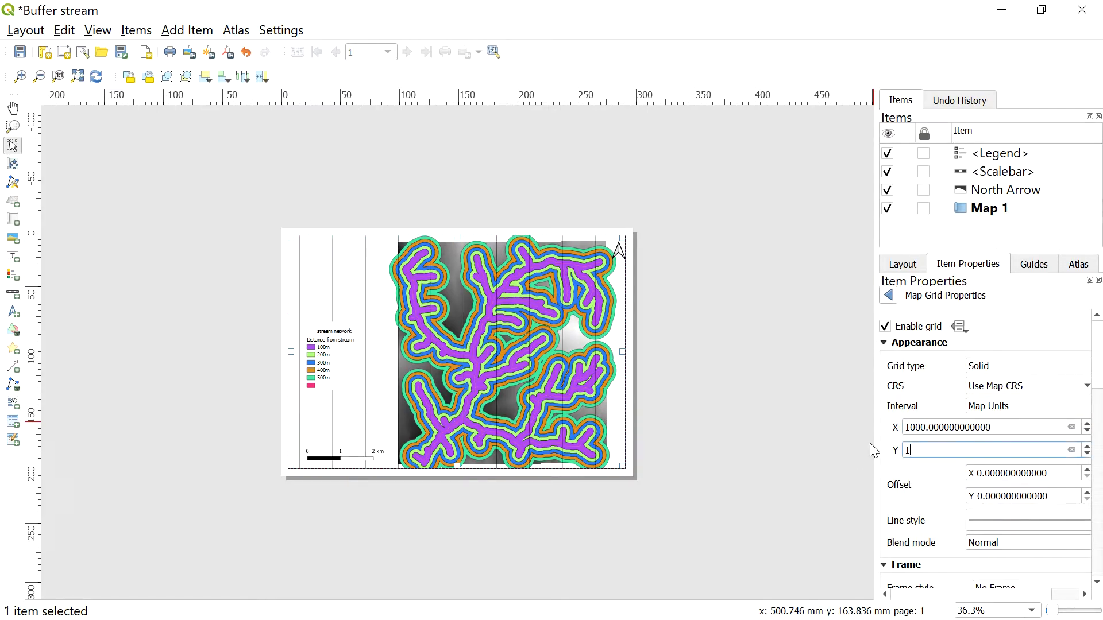
click(994, 428)
Change both Grid 1 intervals to 1800 map units.
drag(1005, 428, 883, 428)
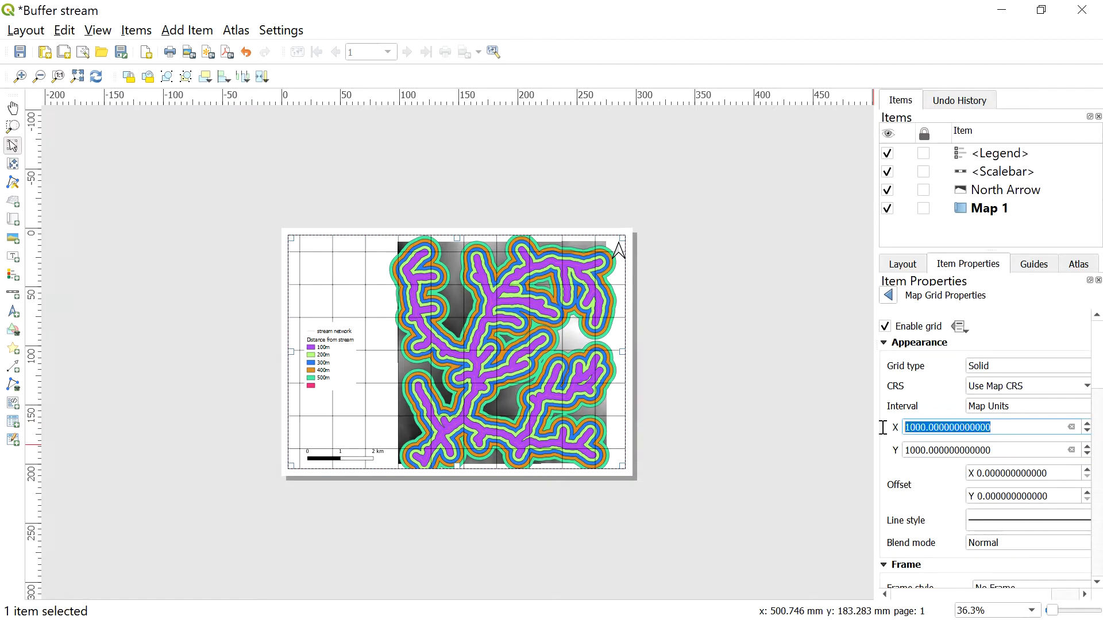
text(1)
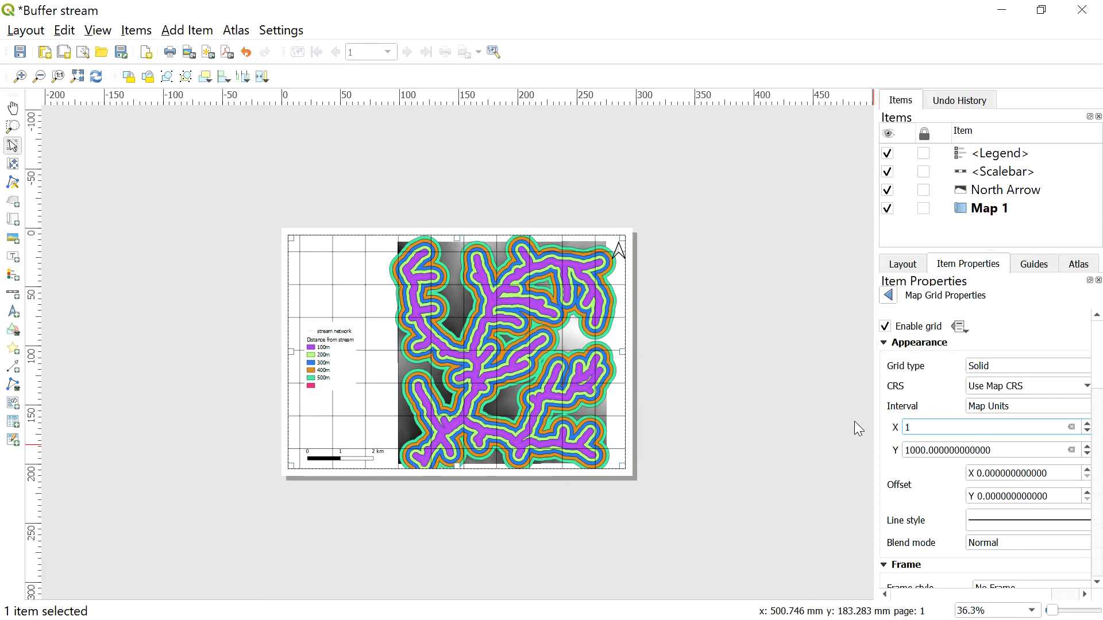
text(800)
drag(1027, 451, 855, 454)
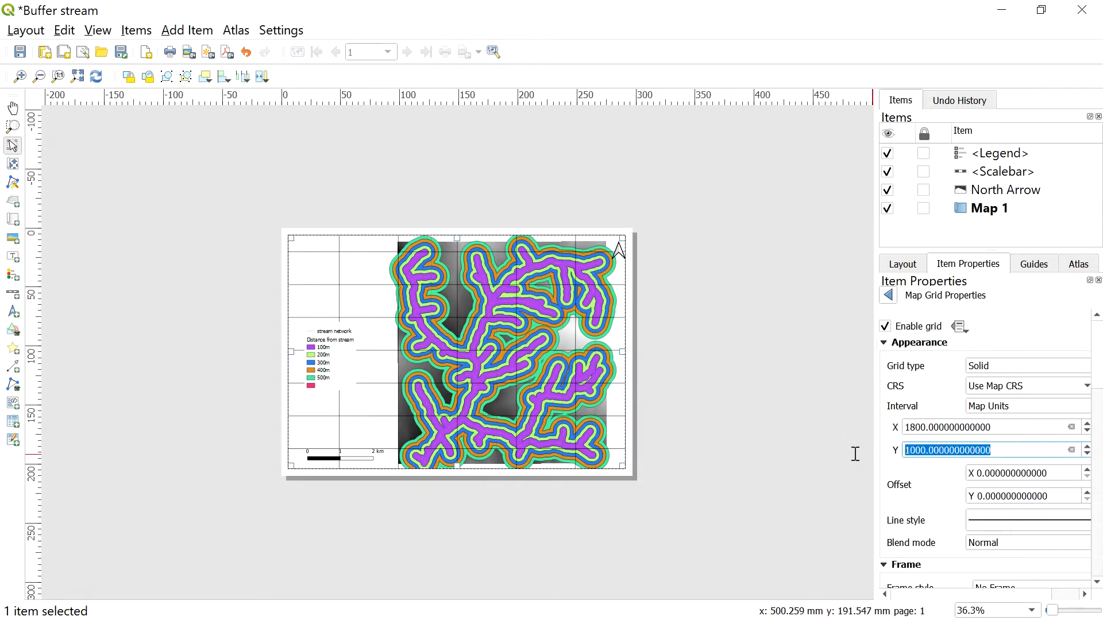
text(1800)
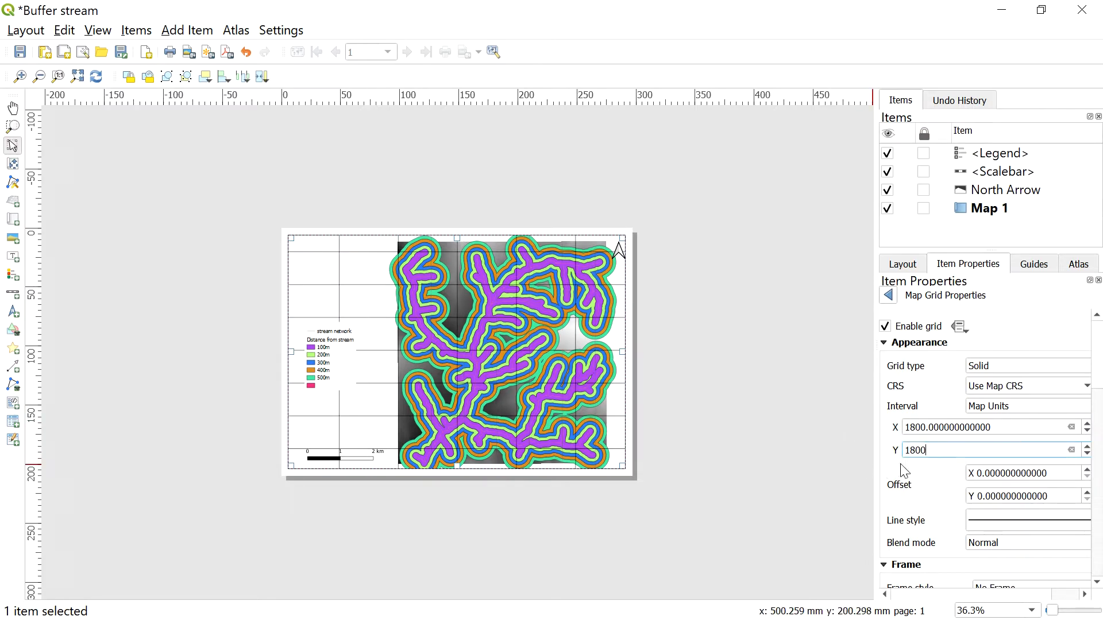
click(996, 427)
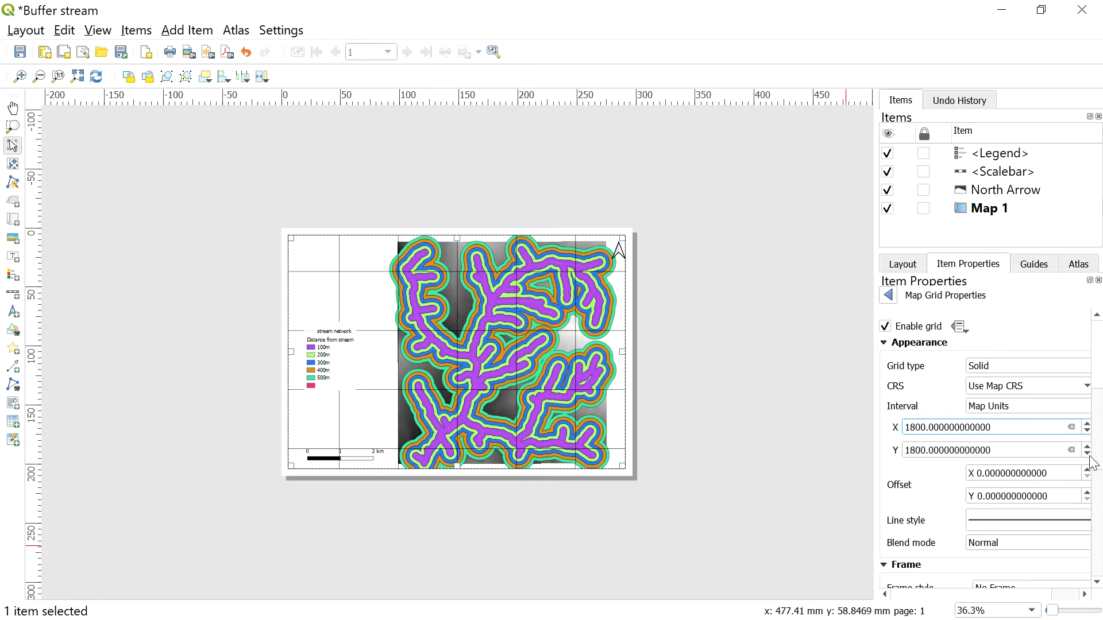
Turn on Draw Coordinates for Grid 1.
drag(1099, 375, 1097, 509)
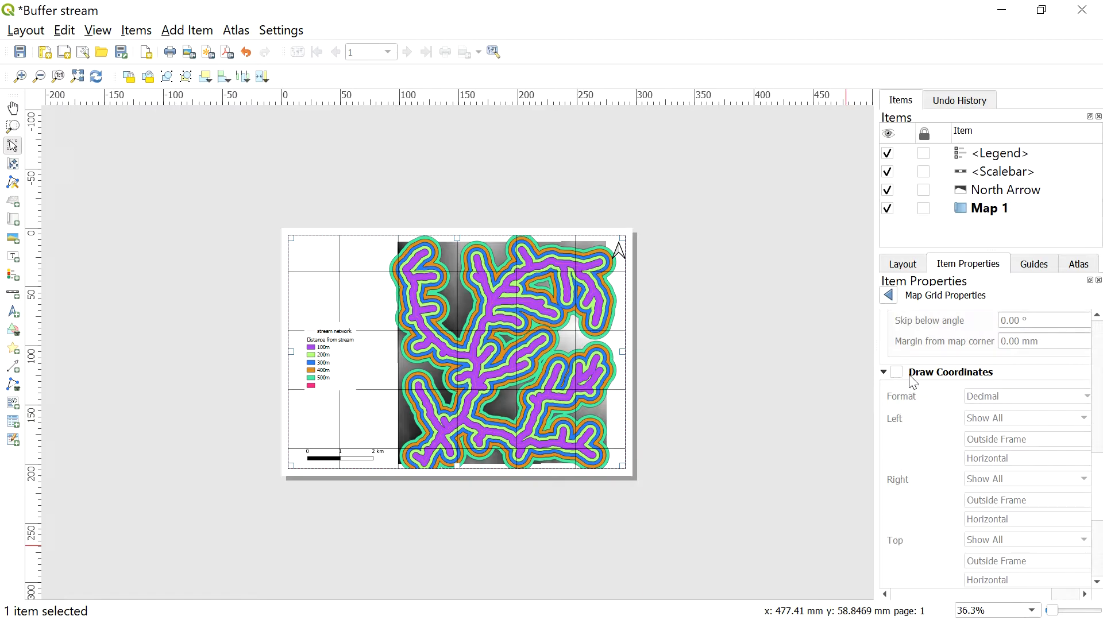
click(898, 373)
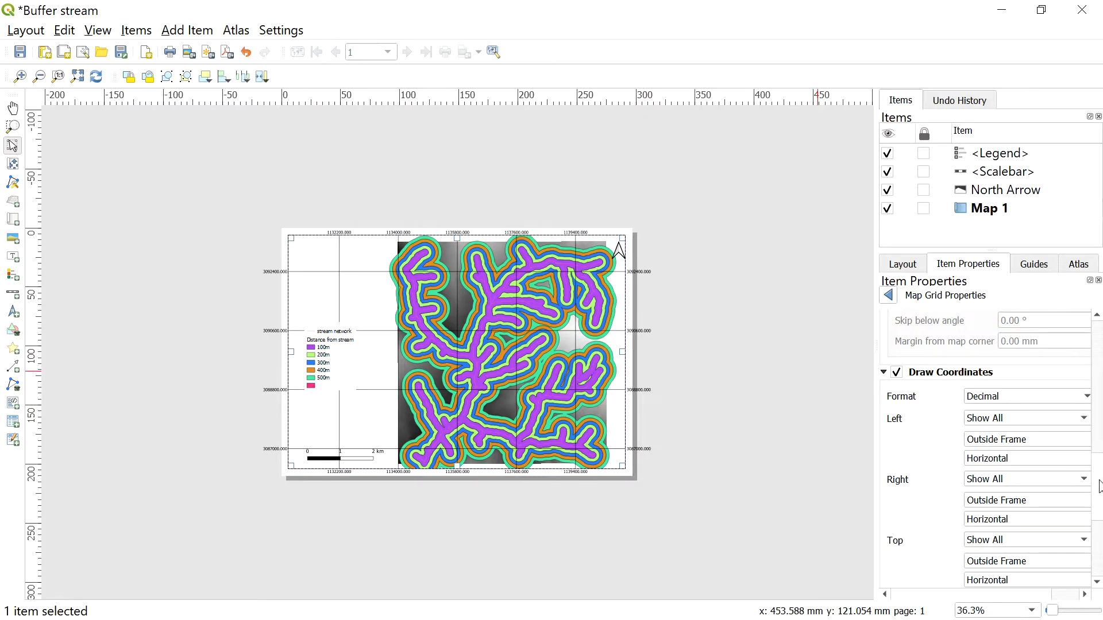
scroll(1099, 487, down, 3)
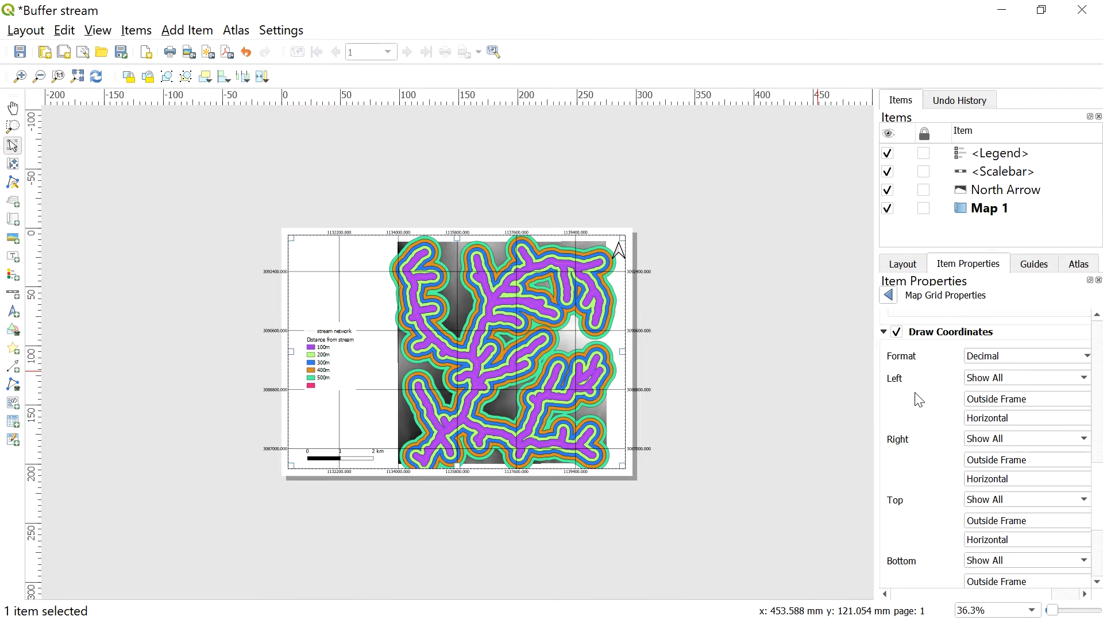
Set the left and right grid labels to Vertical Ascending.
click(977, 420)
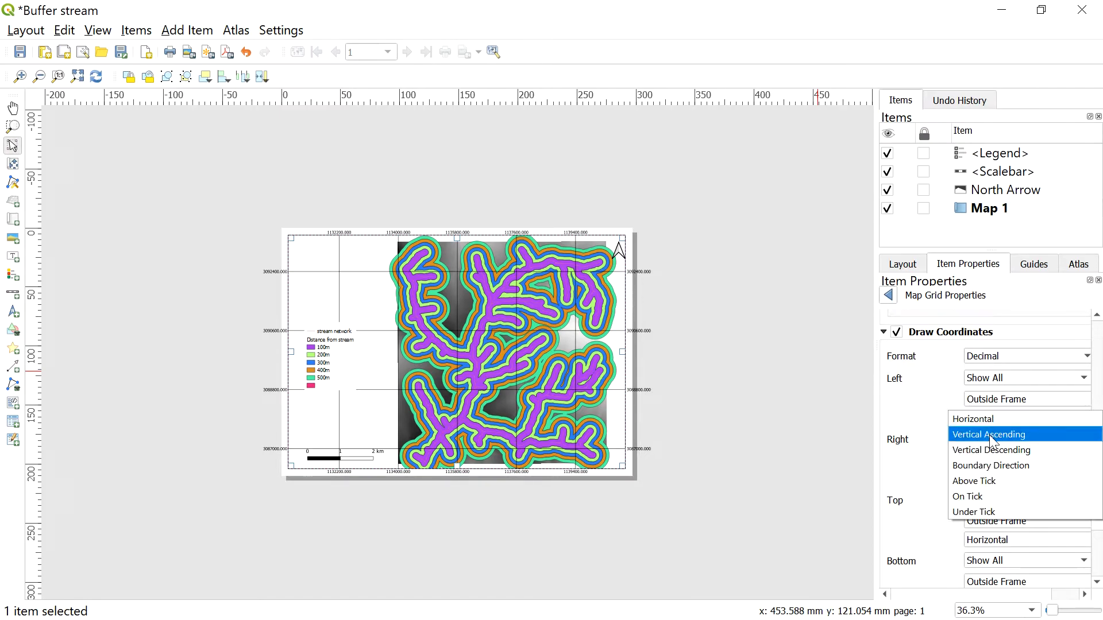
click(994, 435)
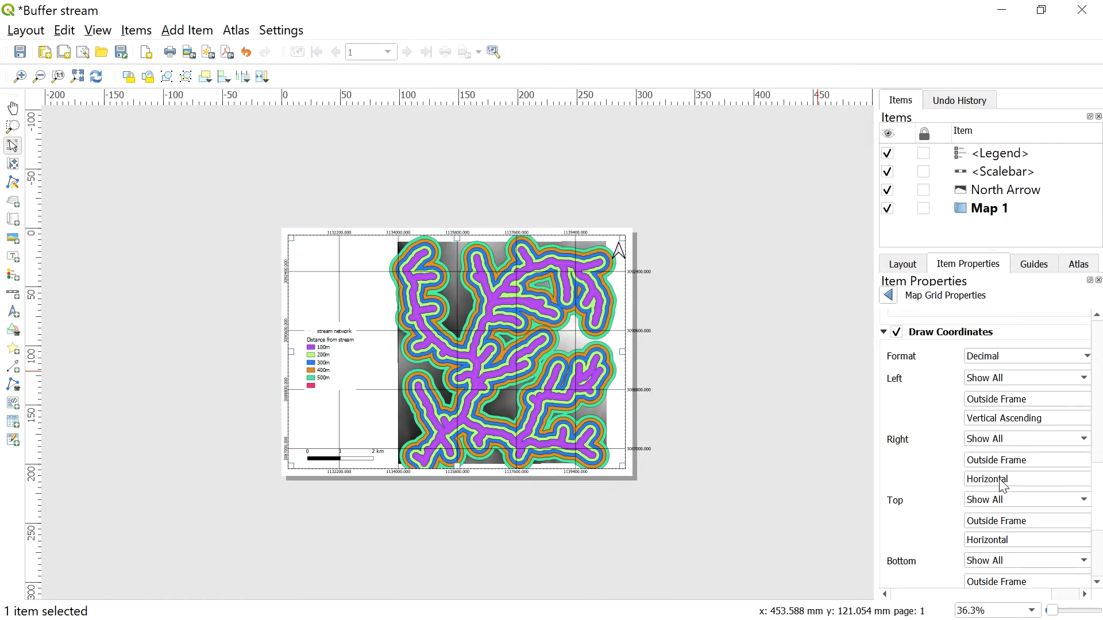
click(979, 479)
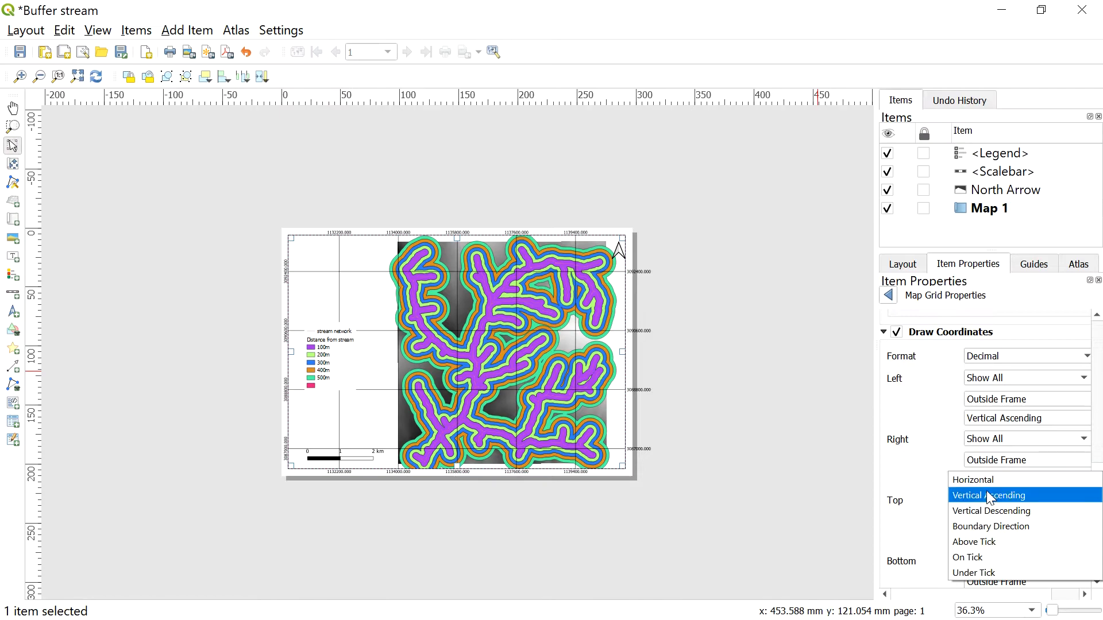
click(988, 497)
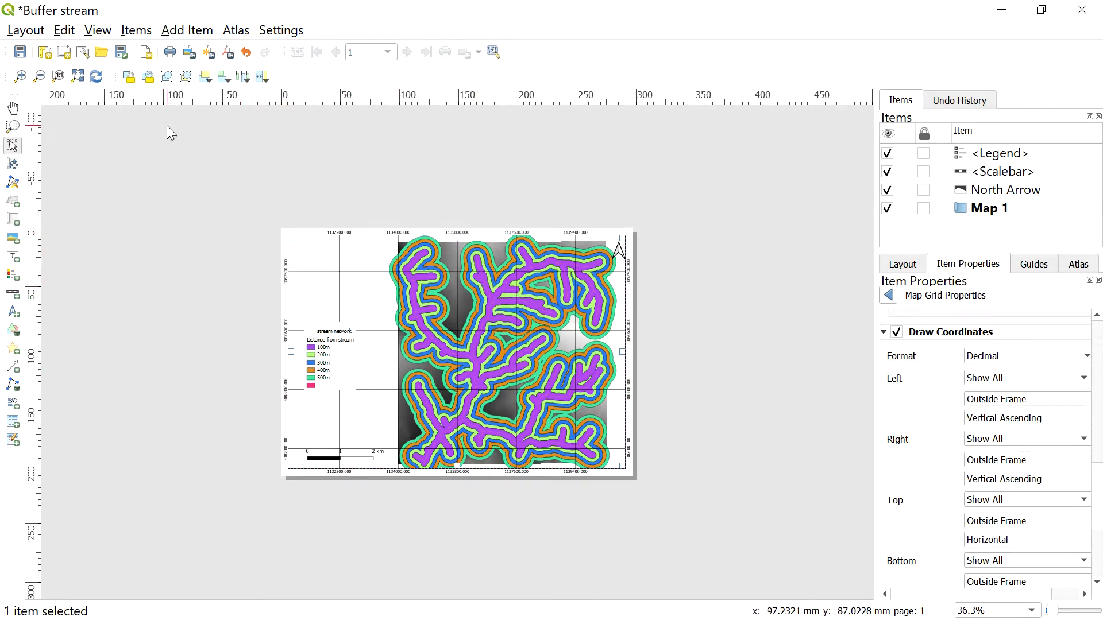
Export the layout as a JPEG image named Stremprix on the Desktop.
click(32, 33)
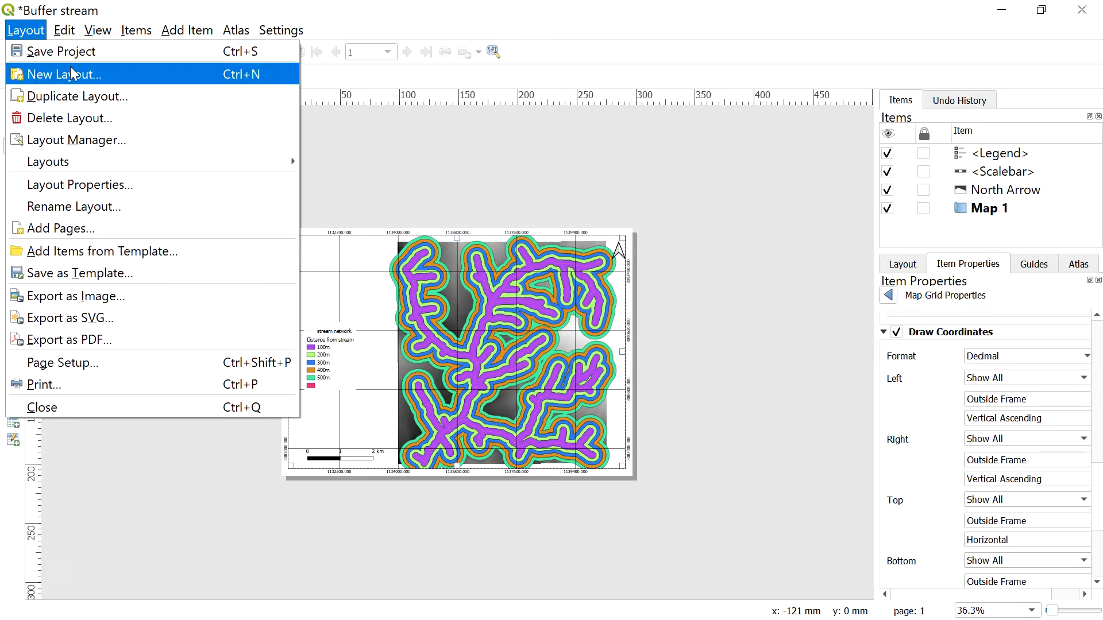
click(188, 305)
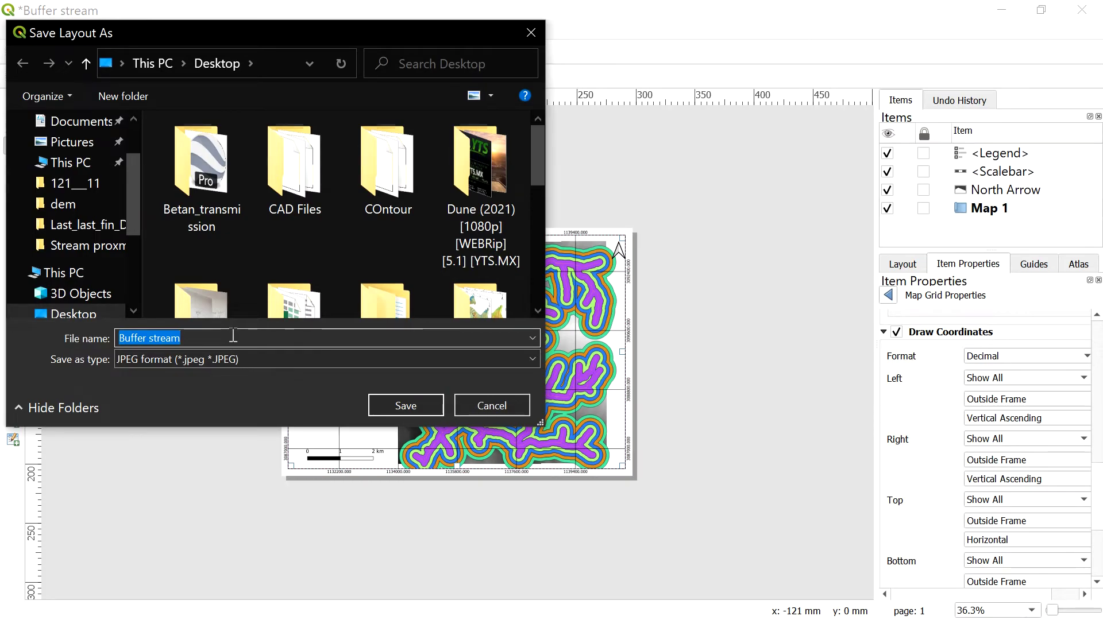
text(Strem)
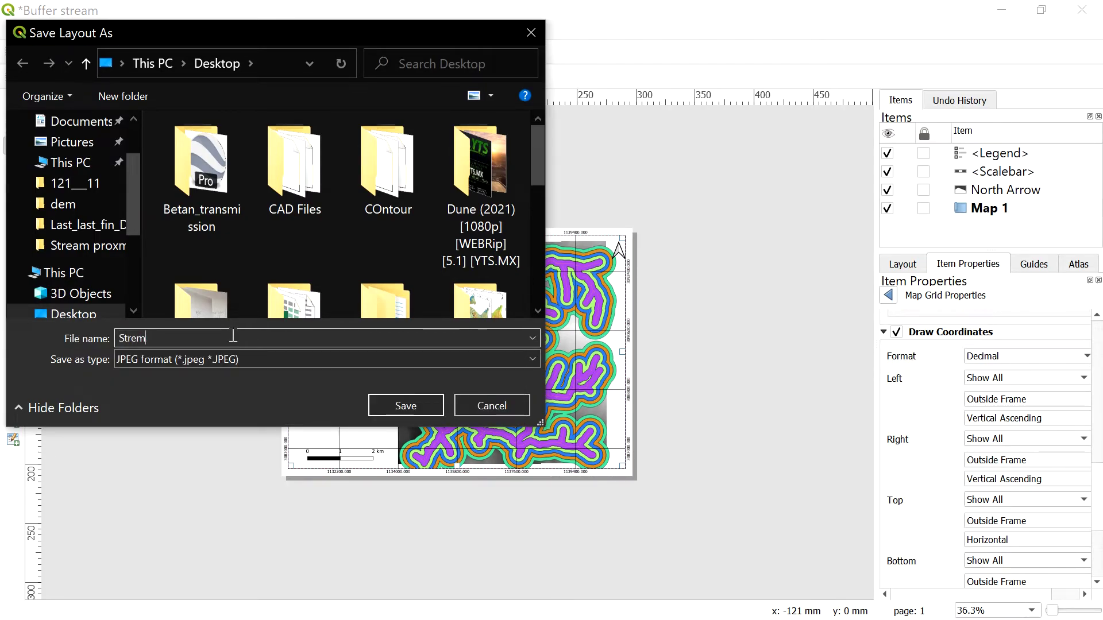
text(klprix)
click(393, 405)
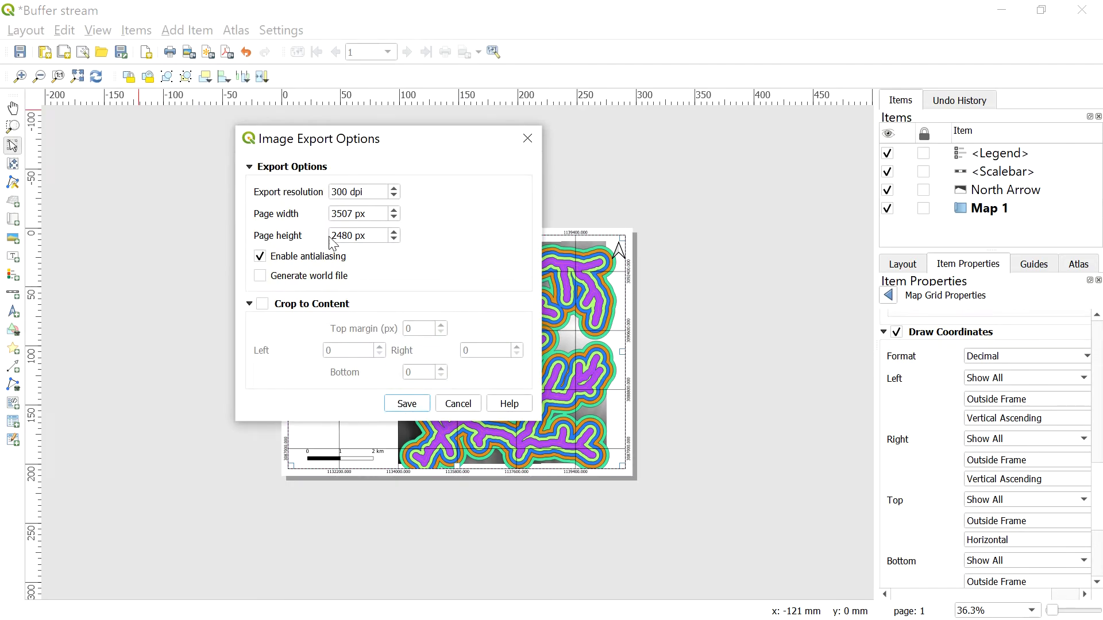
Confirm the 300 dpi export options and open the exported JPEG's folder.
double_click(351, 190)
double_click(347, 192)
click(402, 409)
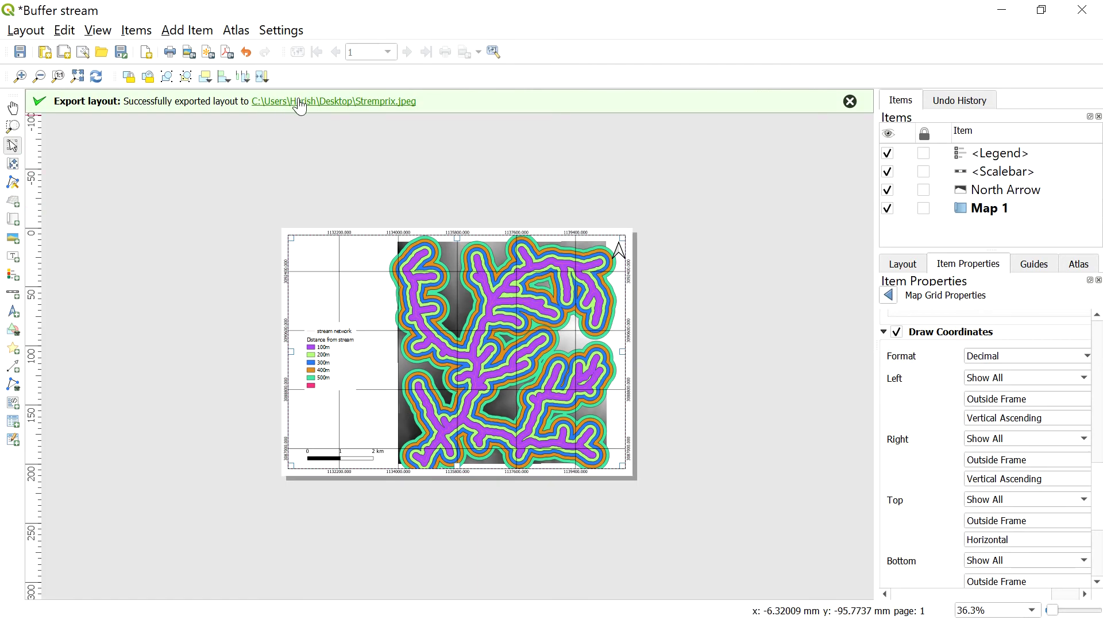
click(301, 102)
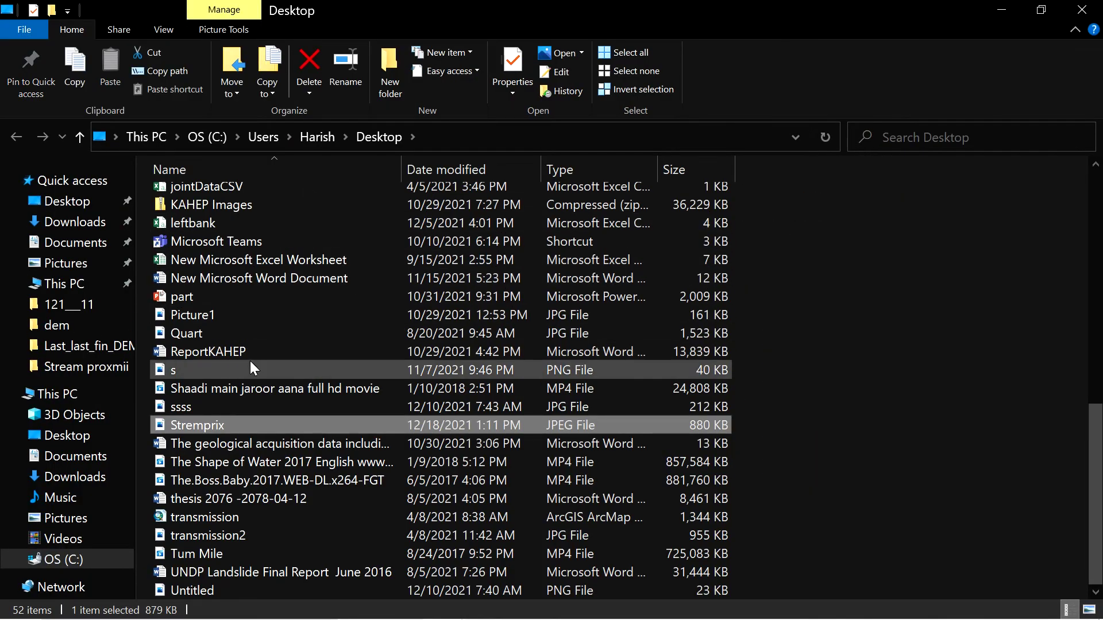
click(228, 425)
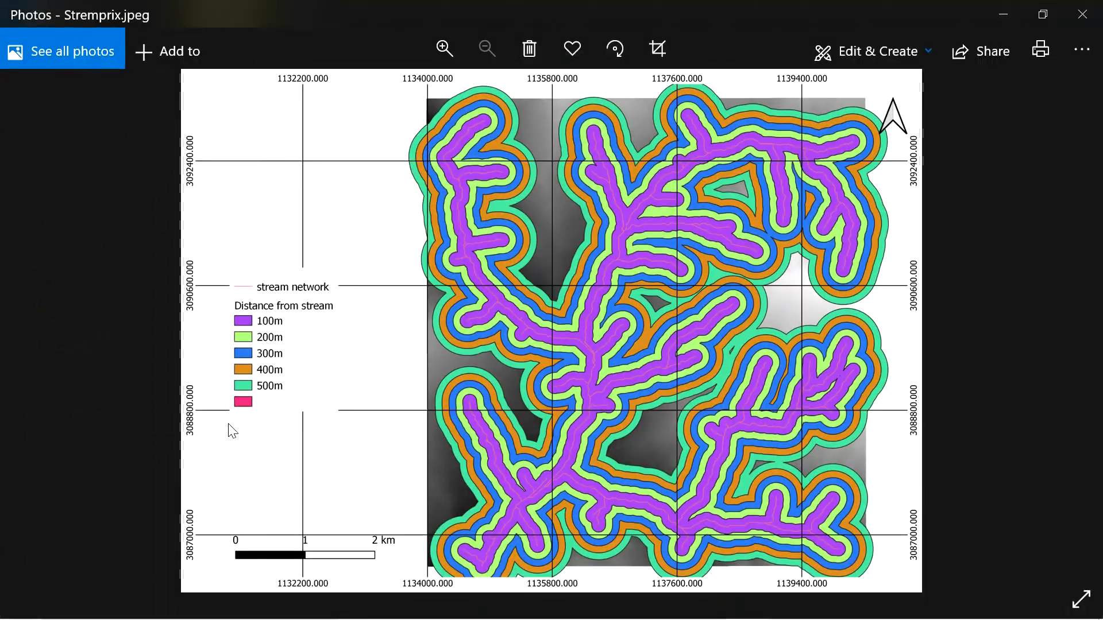